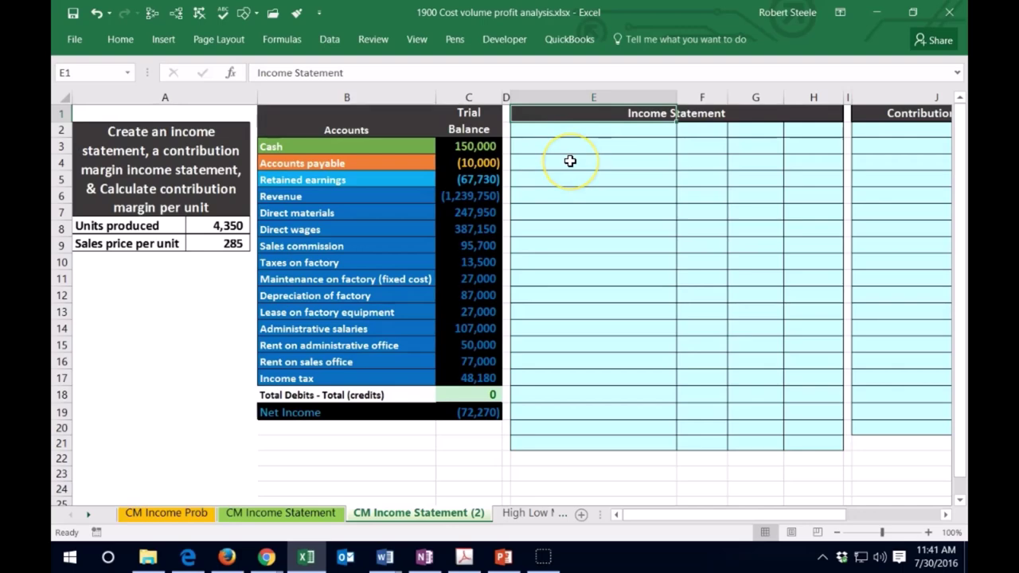
Review the blank income statement area and the trial balance accounts from Revenue through Income tax
key("Down")
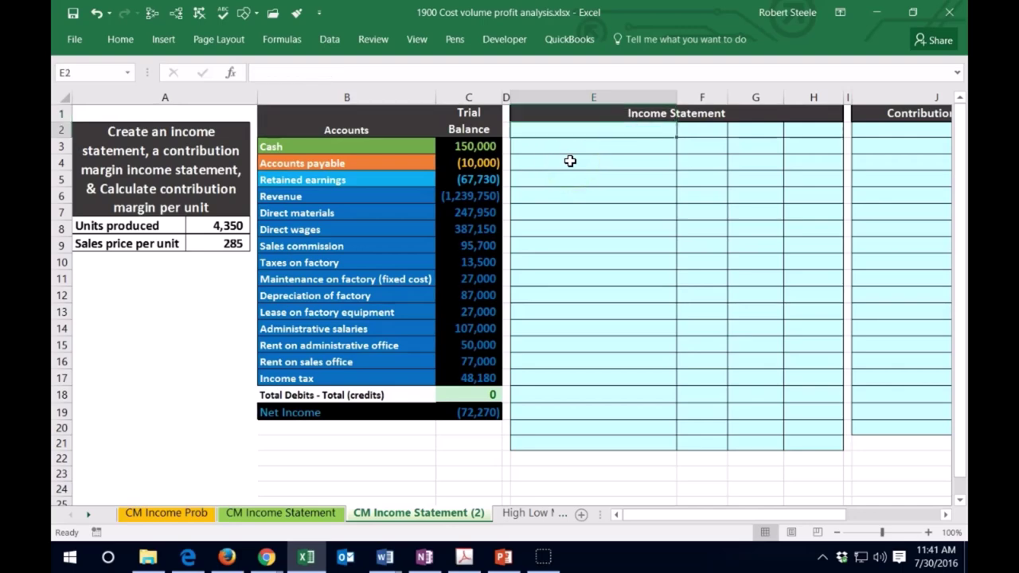
key("Right")
key("Right")
key("Right")
key("Right")
key("Right")
key("Right")
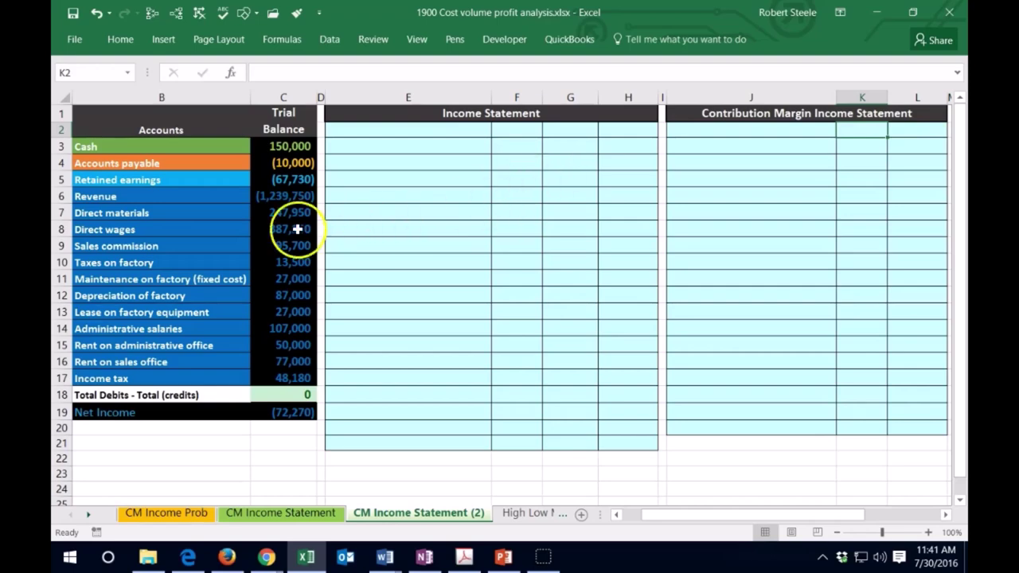
left_click_drag(132, 196, 294, 378)
left_click(392, 372)
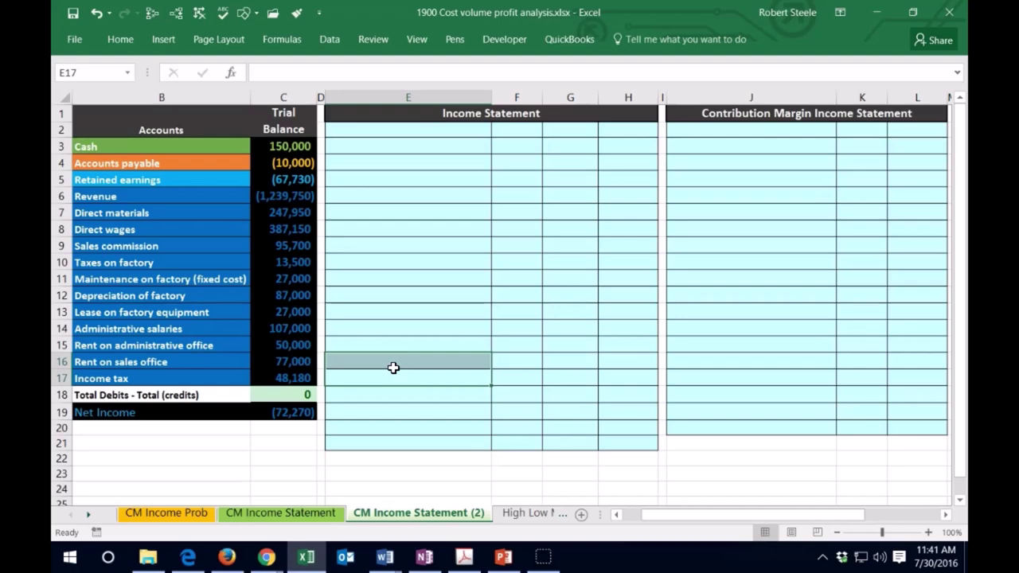
Look over the blank contribution margin income statement and contribution margin per unit sections
key("Right")
key("Right")
key("Right")
key("Right")
key("Right")
key("Right")
key("Right")
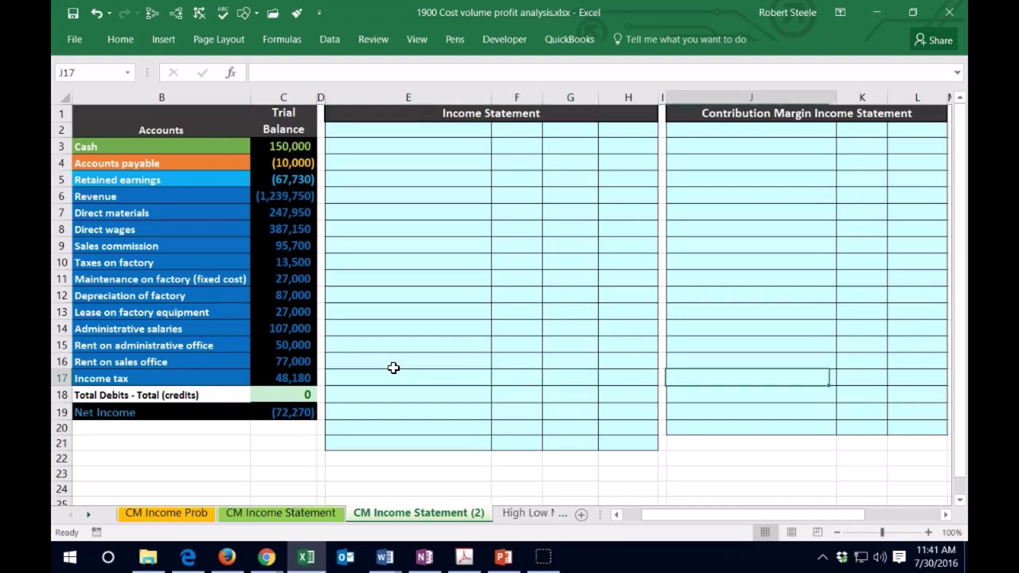
scroll(394, 368, "right", 2)
left_click(684, 140)
key("Right")
key("Right")
key("Right")
key("Right")
key("Right")
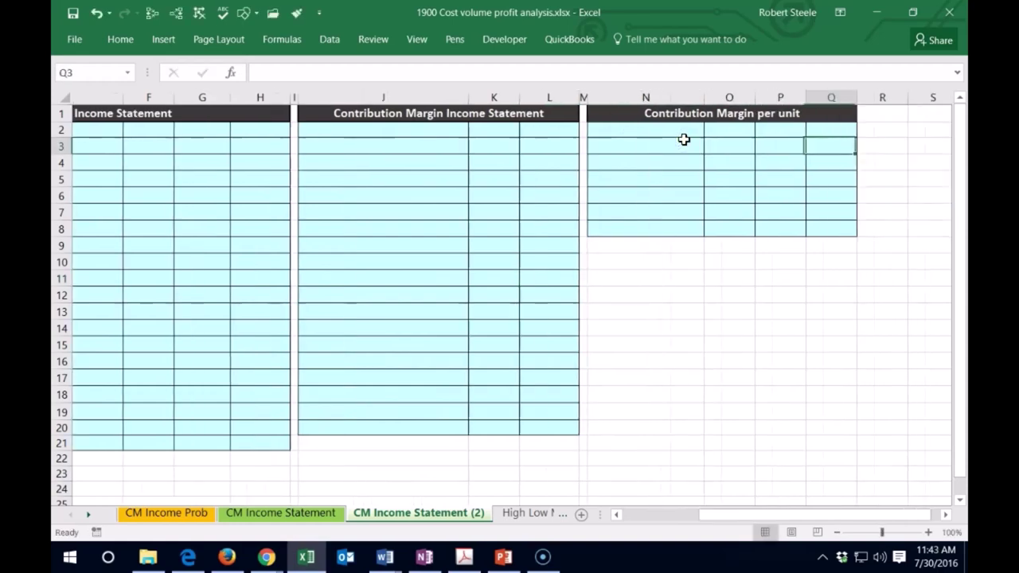
Return to the start of the sheet and examine the trial balance's revenue and expense rows, B6 to C17
key("Left")
key("Left")
key("Left")
key("Left")
key("Left")
key("Left")
key("Left")
key("Left")
key("Left")
key("Left")
key("Left")
key("Left")
key("Left")
key("Left")
key("Left")
key("Left")
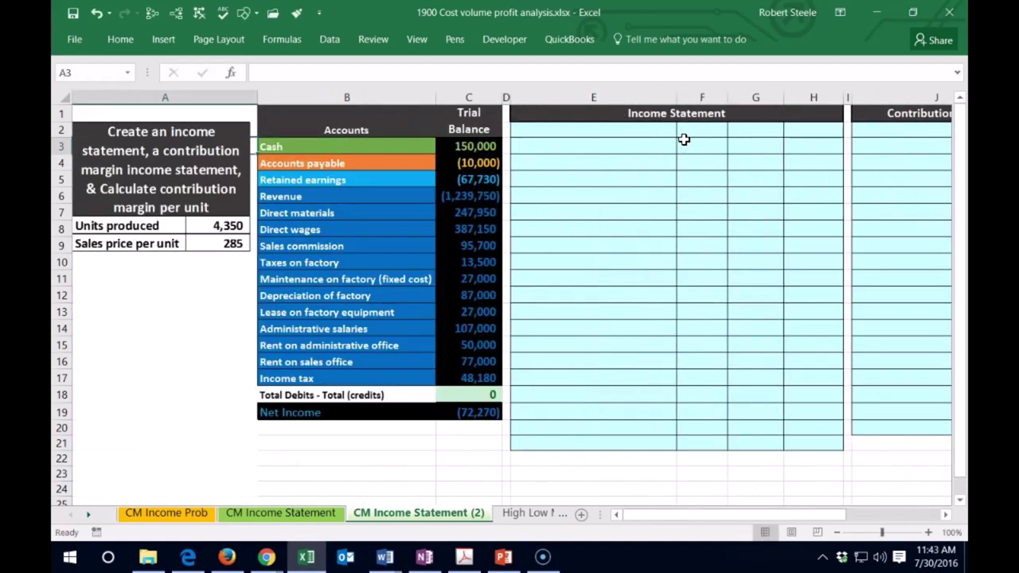
left_click_drag(277, 145, 480, 383)
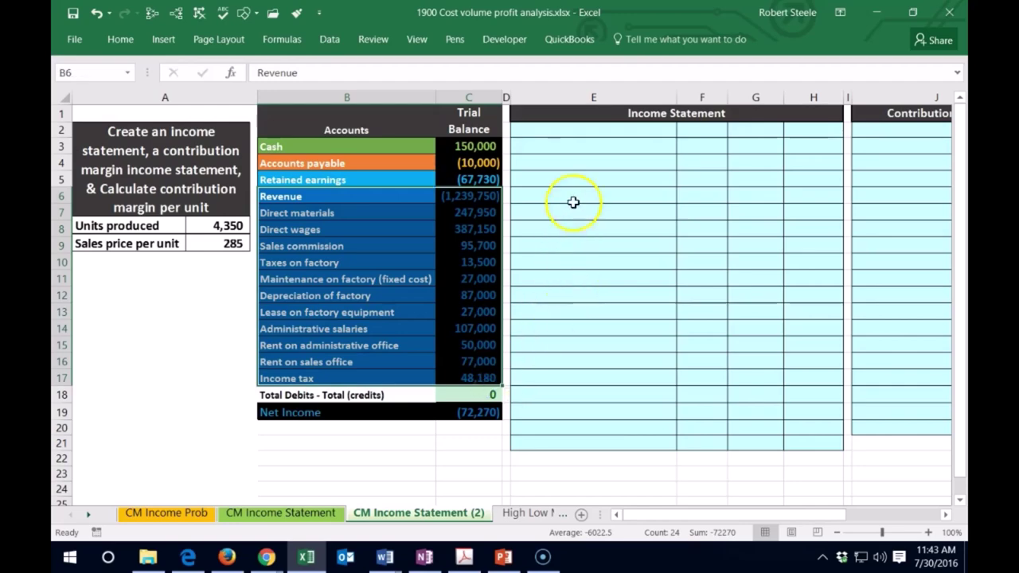
left_click(556, 133)
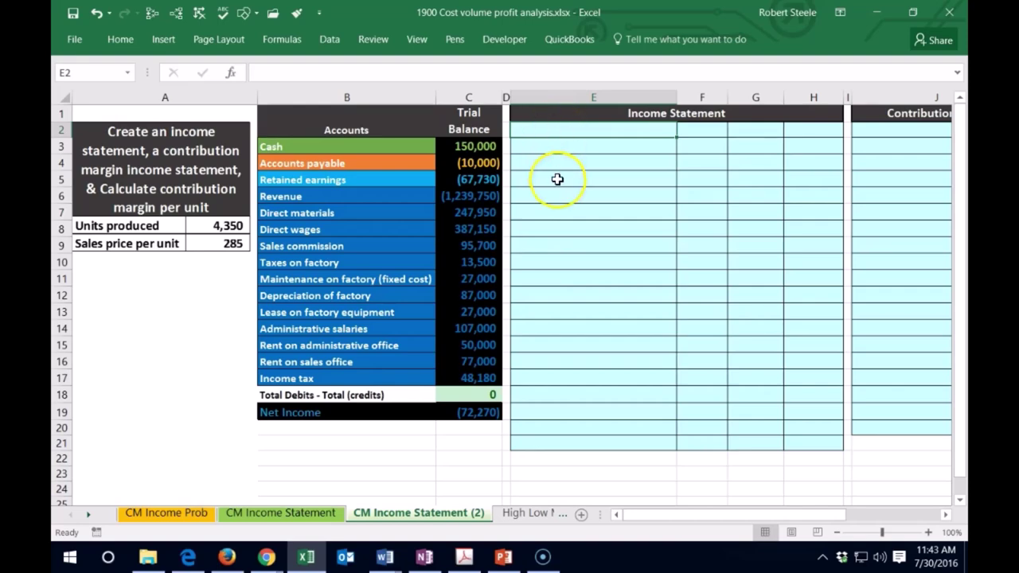
type("Revenue")
key("Return")
key("Up")
key("Delete")
Enter the formula =B6 in cell E2 to label the first income statement line from the Revenue account
type("=")
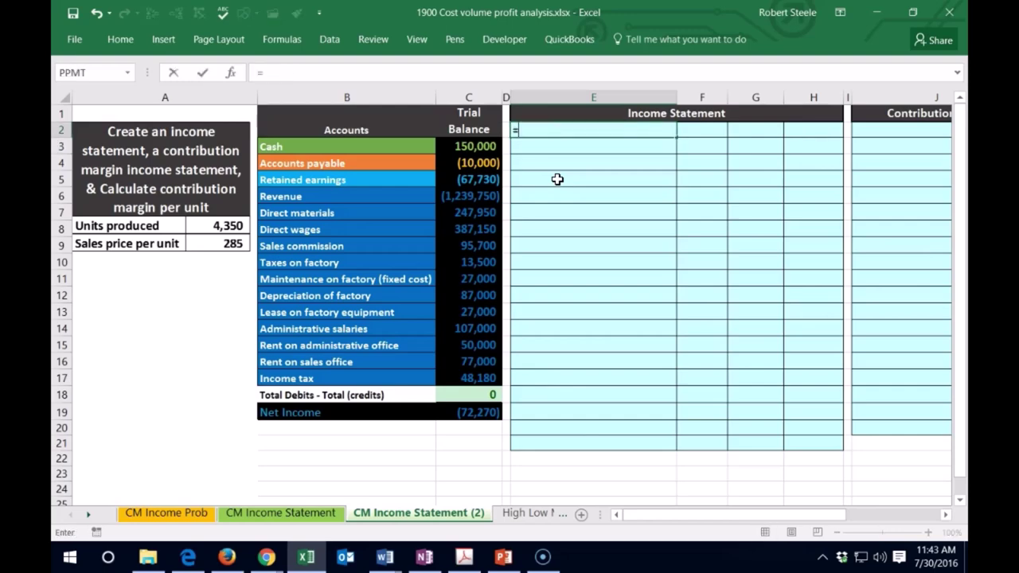
left_click(311, 192)
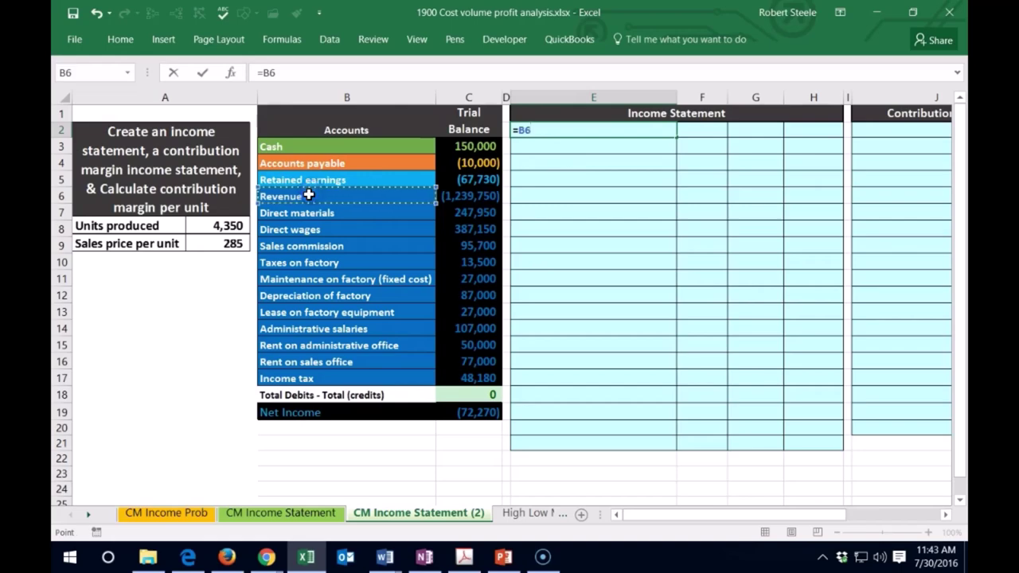
key("Return")
Enter the formula -C6 in cell H2 to bring in the revenue amount with its sign reversed
key("Right")
key("Right")
key("Right")
key("Up")
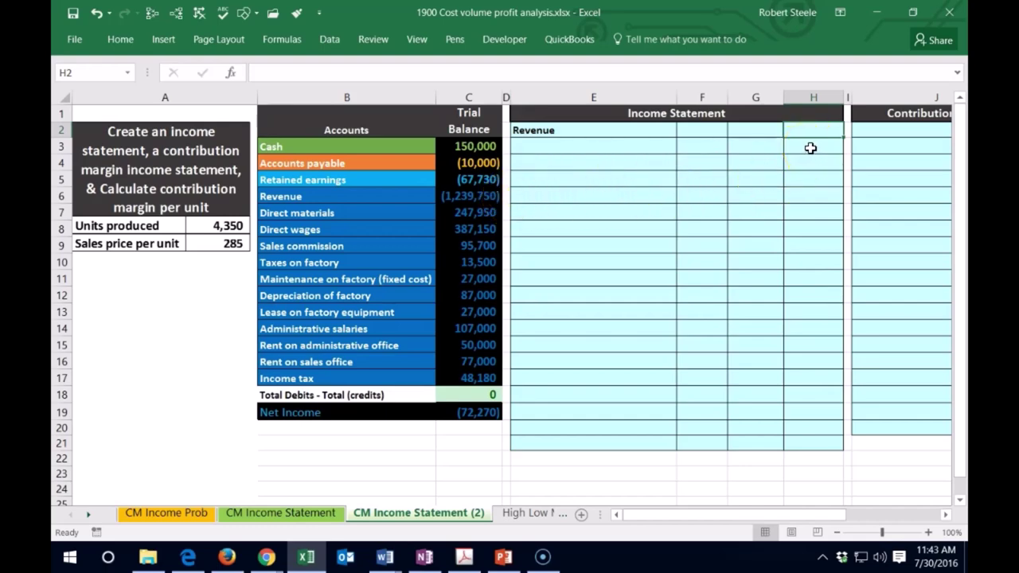
type("-")
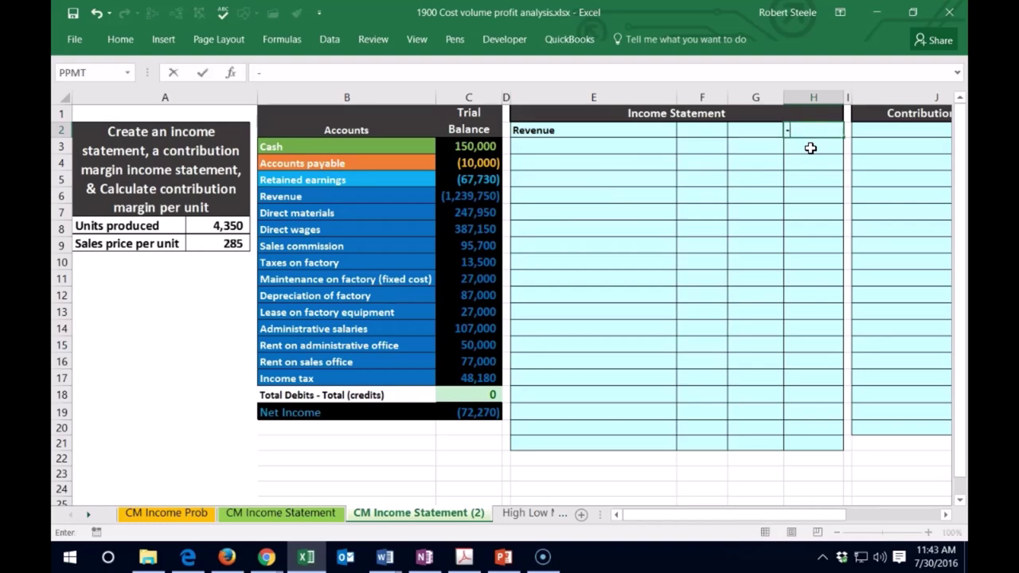
left_click(484, 199)
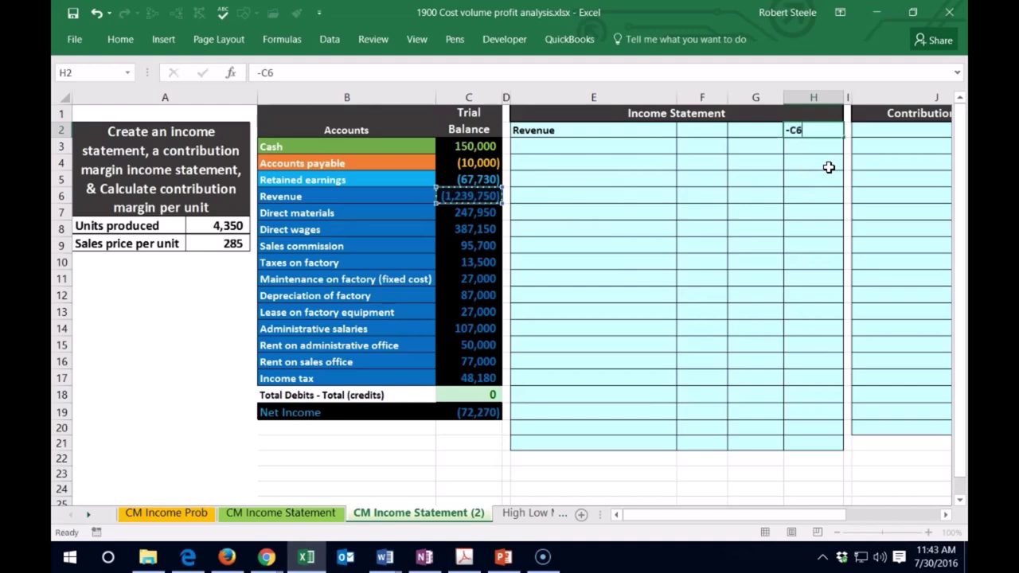
key("Return")
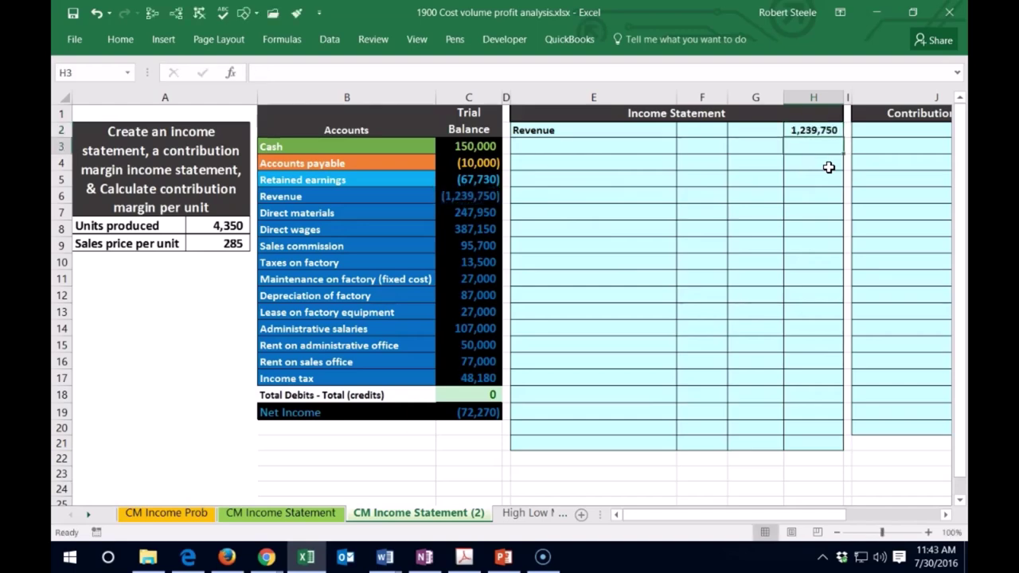
Enter the heading "Cost of goods sold:" in cell E3, below Revenue in the income statement
key("Left")
key("Left")
key("Left")
type("C")
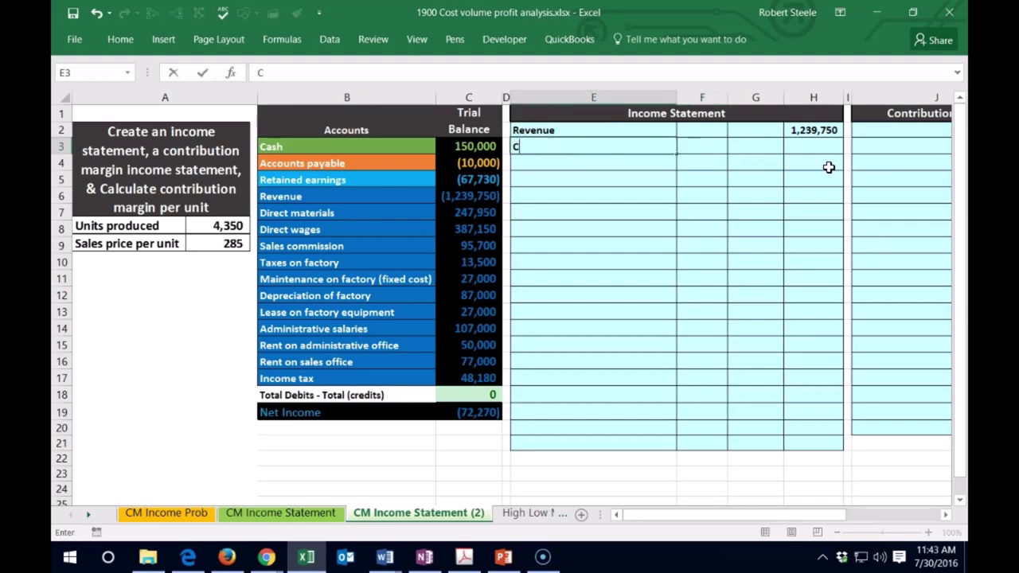
type("ost of good")
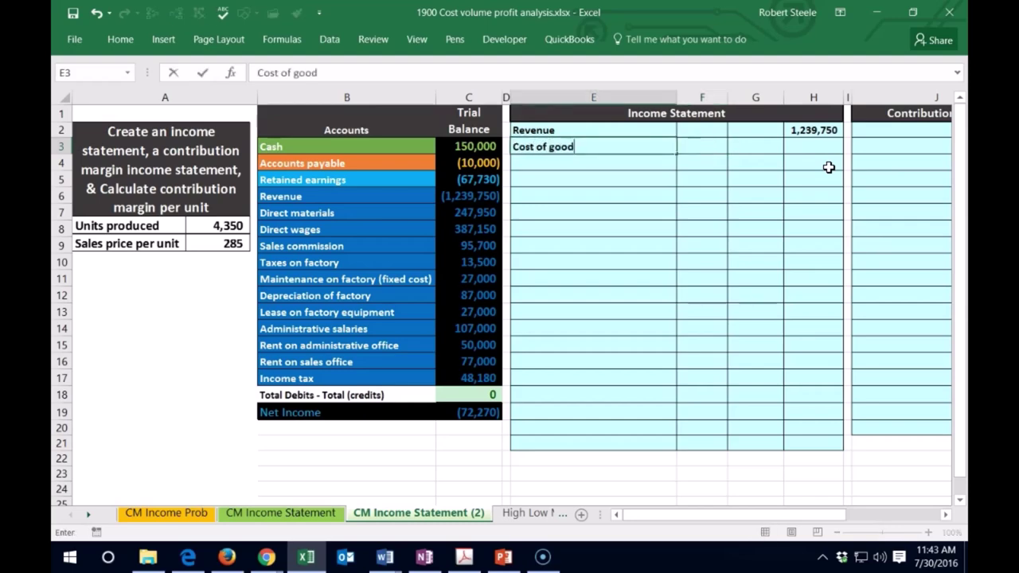
type("s sold")
key("Return")
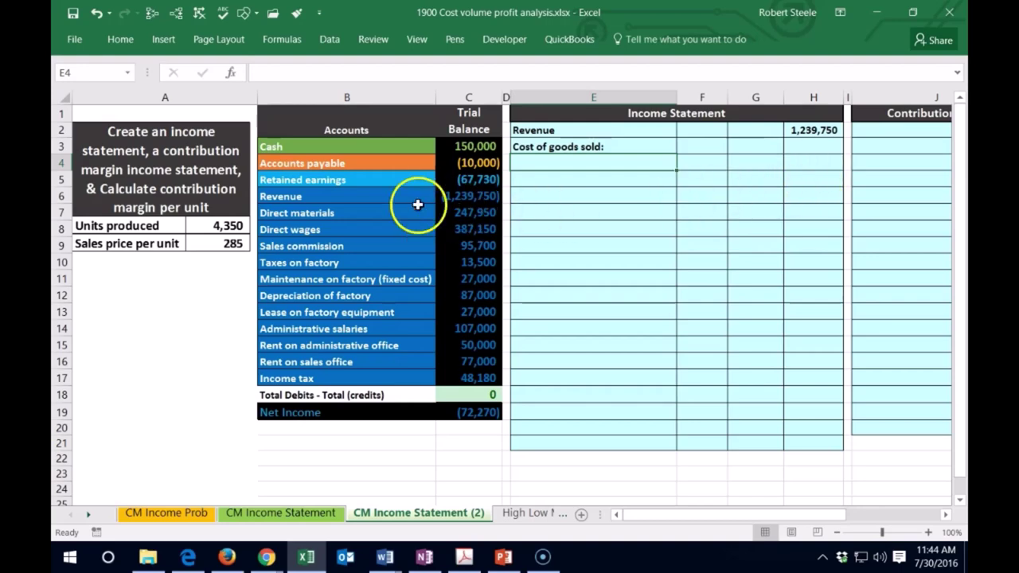
Inspect the Revenue account and the Net Income formula in cell C19 of the trial balance
left_click(367, 196)
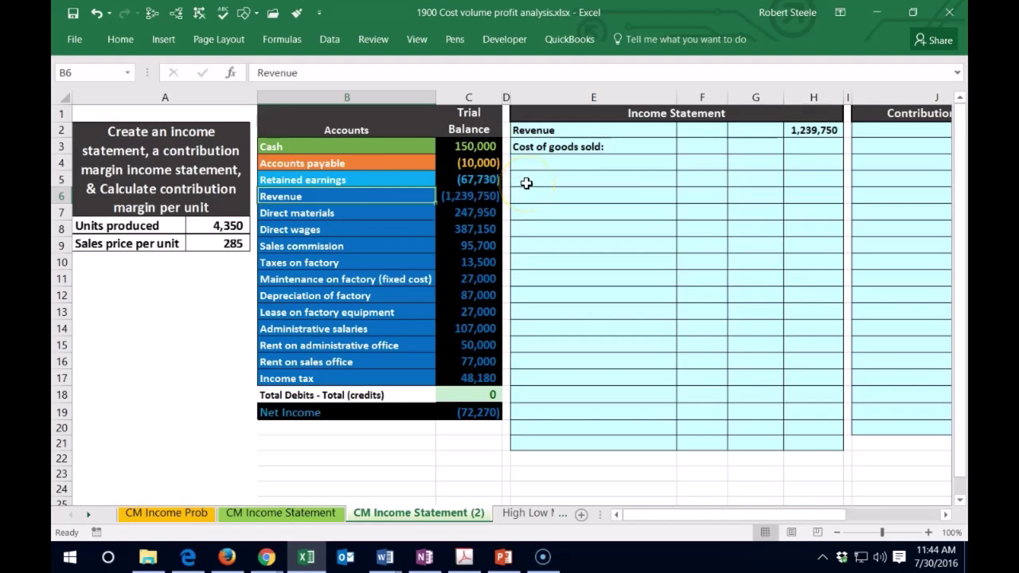
left_click(481, 412)
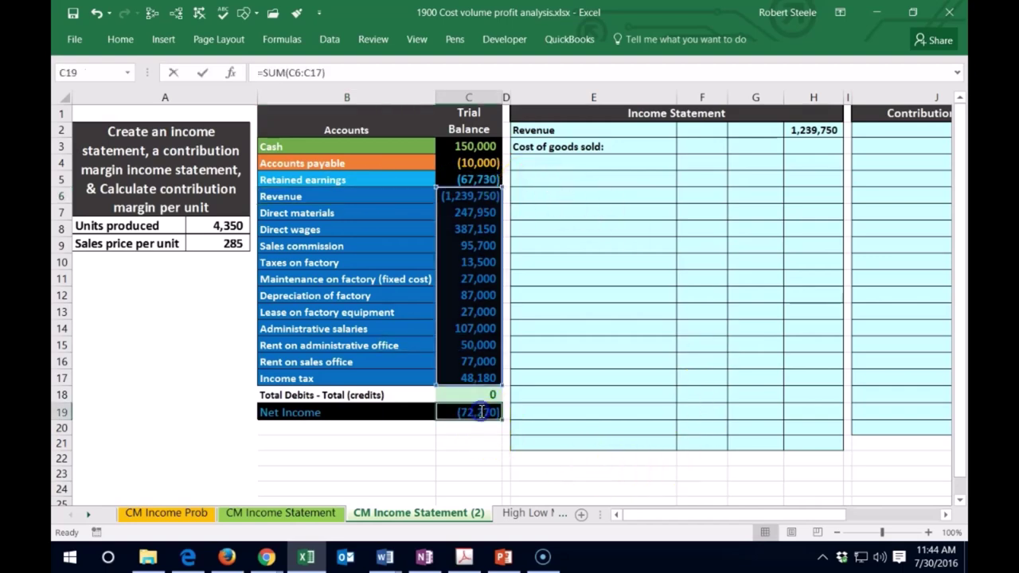
key("Return")
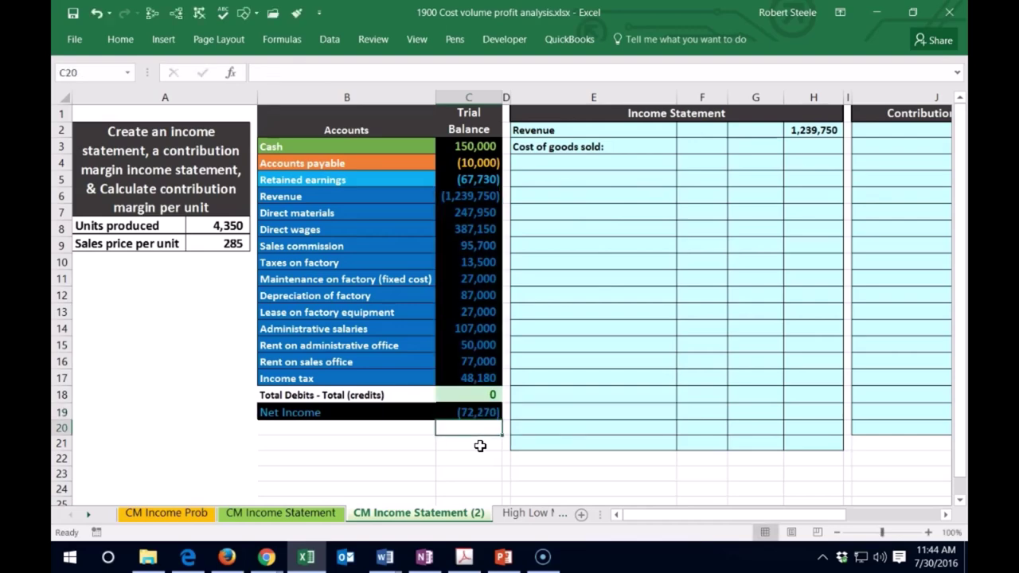
Change the font colour of the Revenue balance in C6 to yellow and check the linked amount in H2
left_click(445, 197)
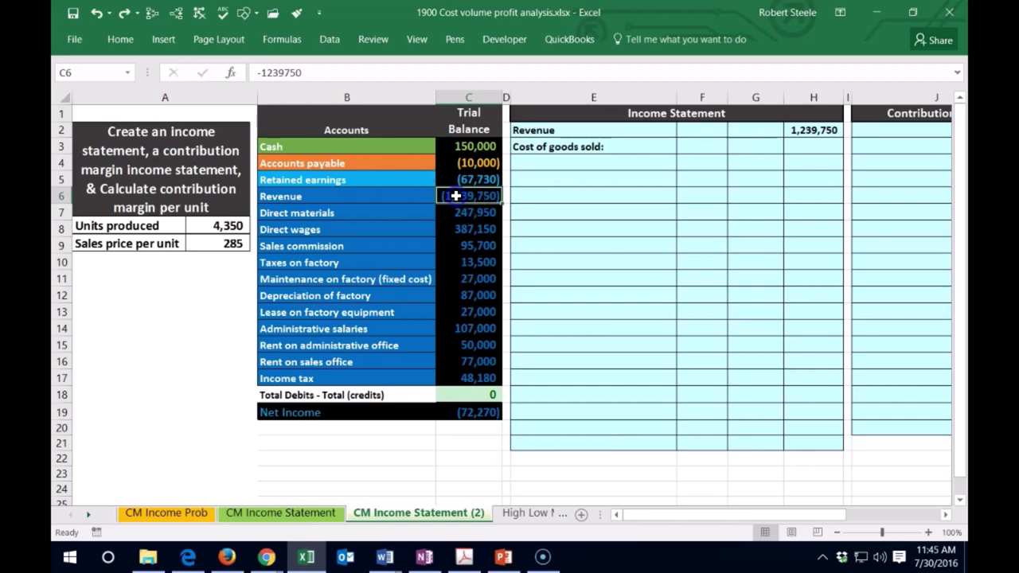
right_click(456, 197)
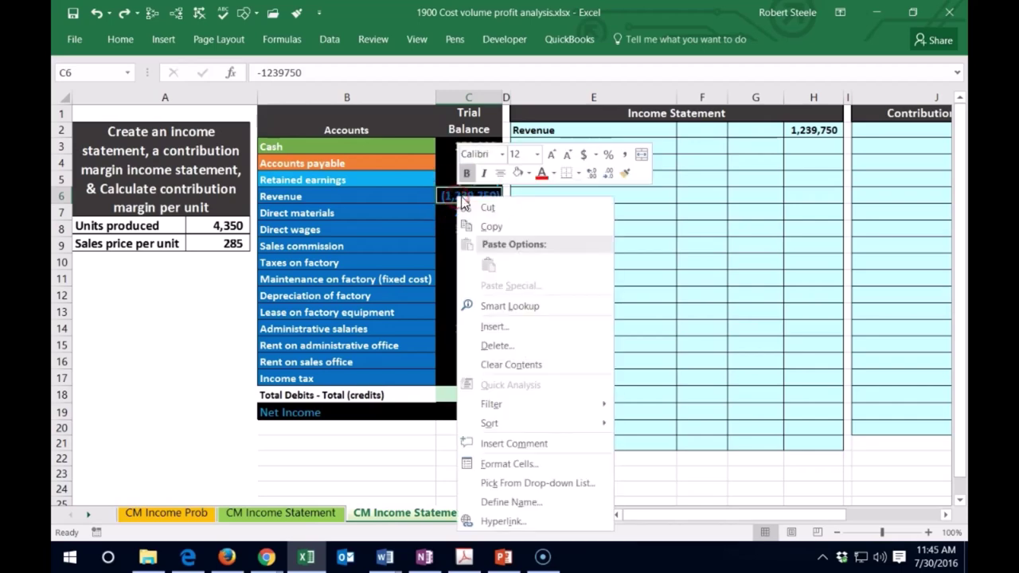
left_click(554, 172)
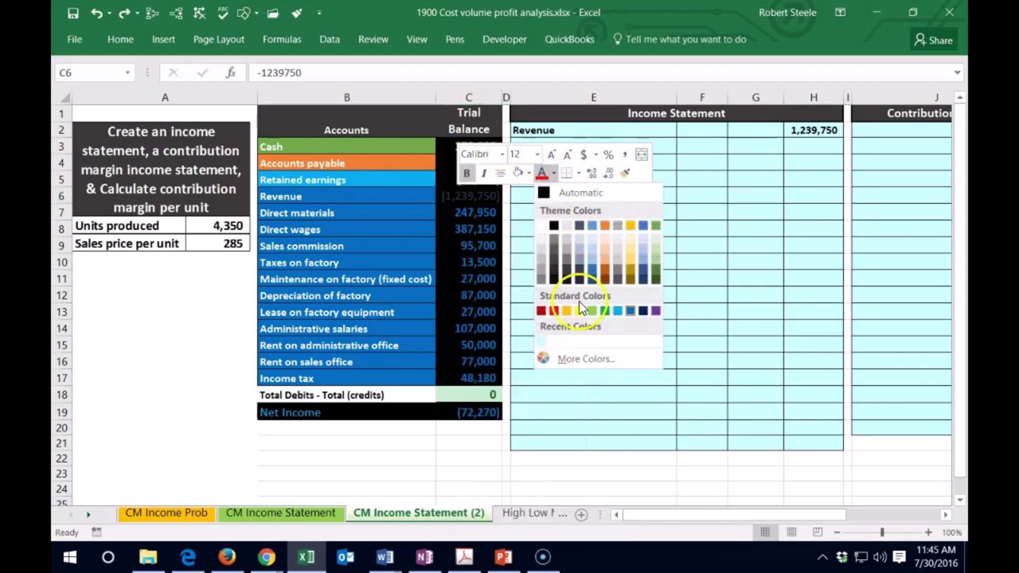
left_click(580, 310)
left_click(581, 309)
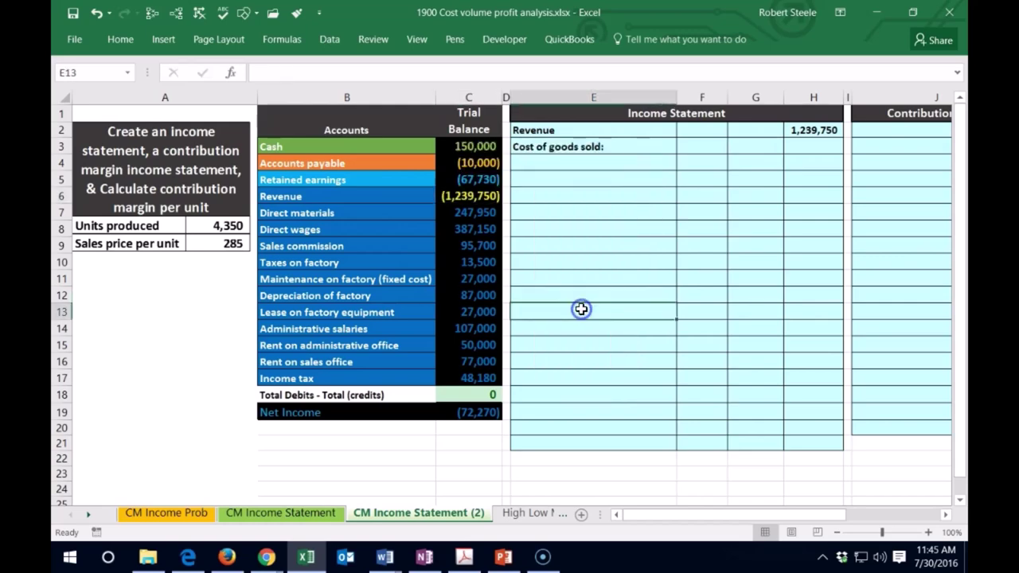
left_click(800, 130)
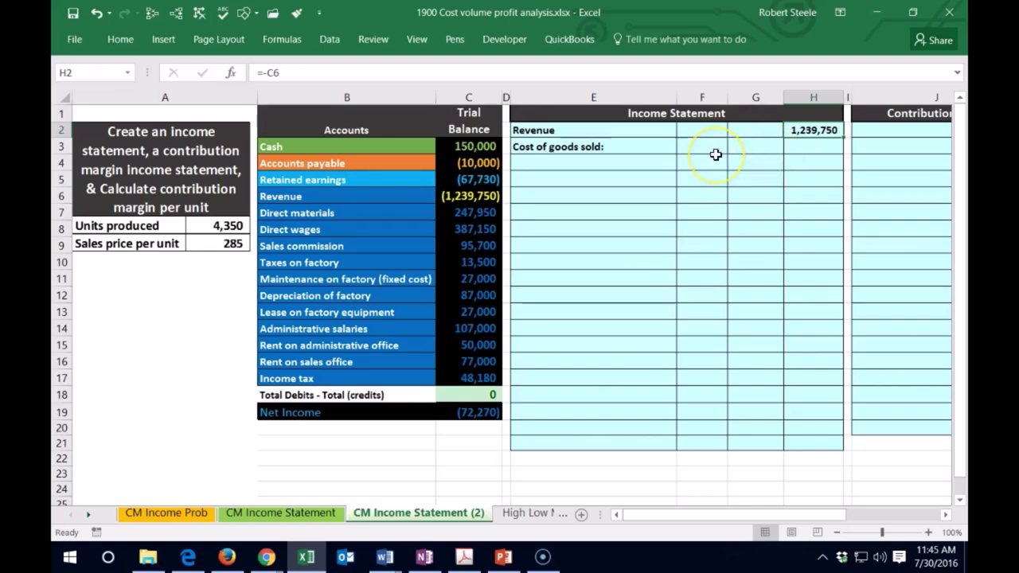
Enter the formula =B7 in cell E4 for the Direct materials label and indent it one level
left_click(532, 166)
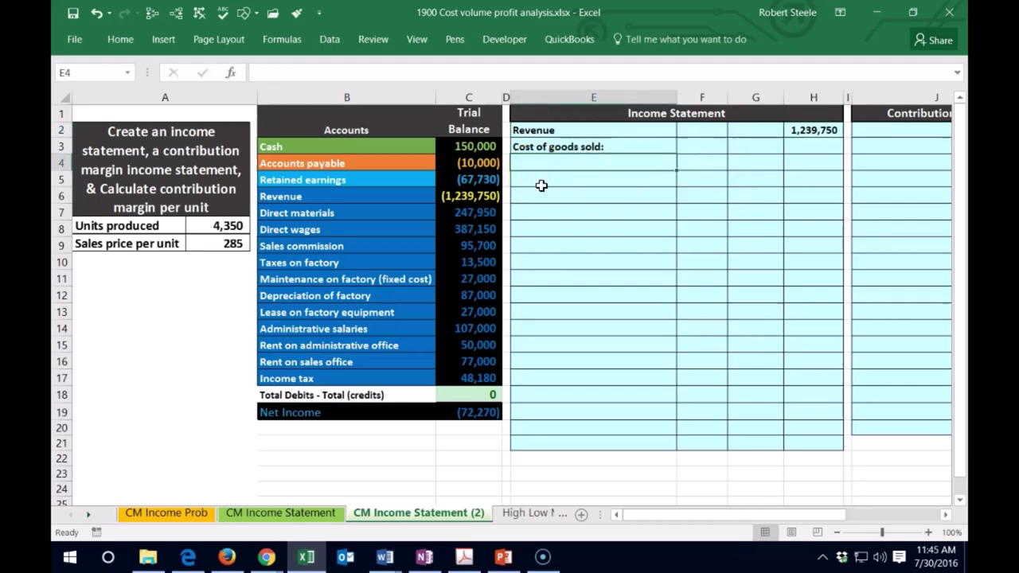
type("=")
left_click(351, 215)
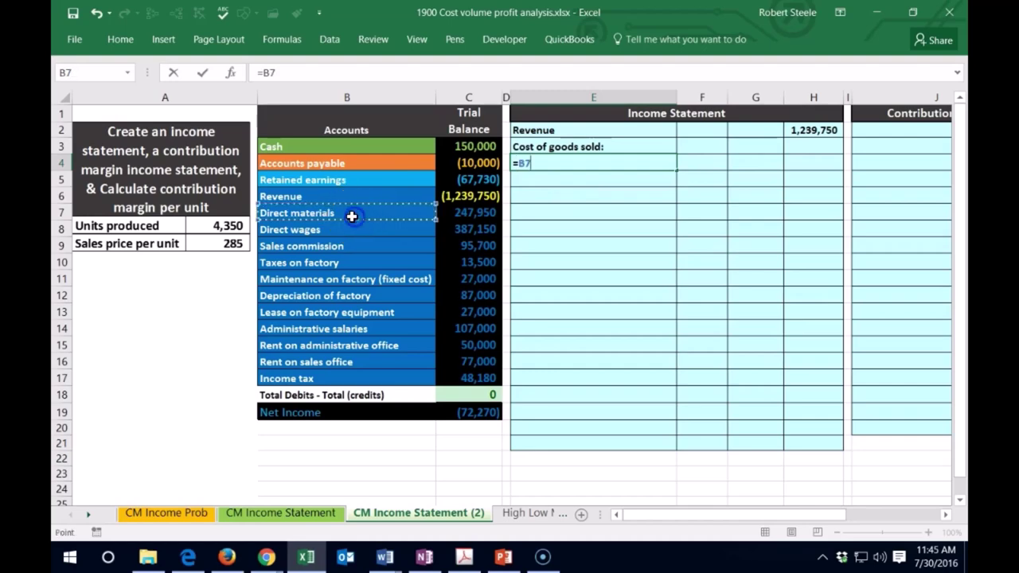
key("Return")
key("Up")
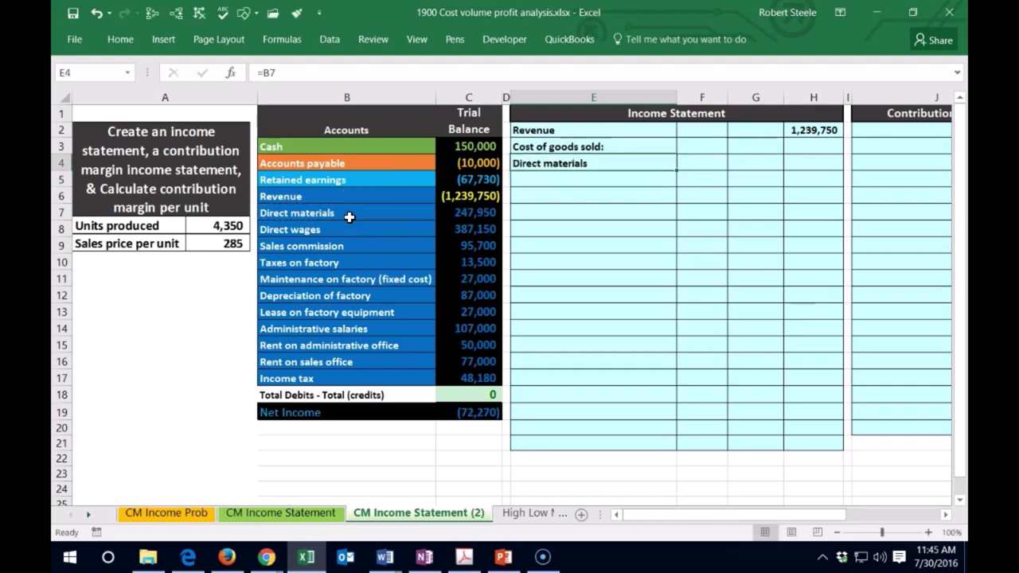
left_click(127, 43)
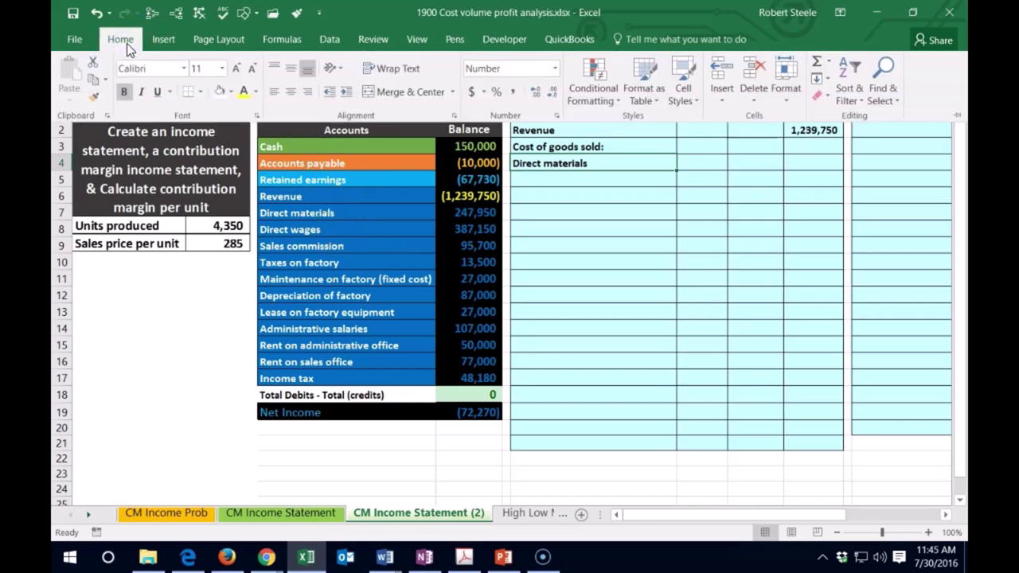
left_click(345, 92)
left_click(625, 197)
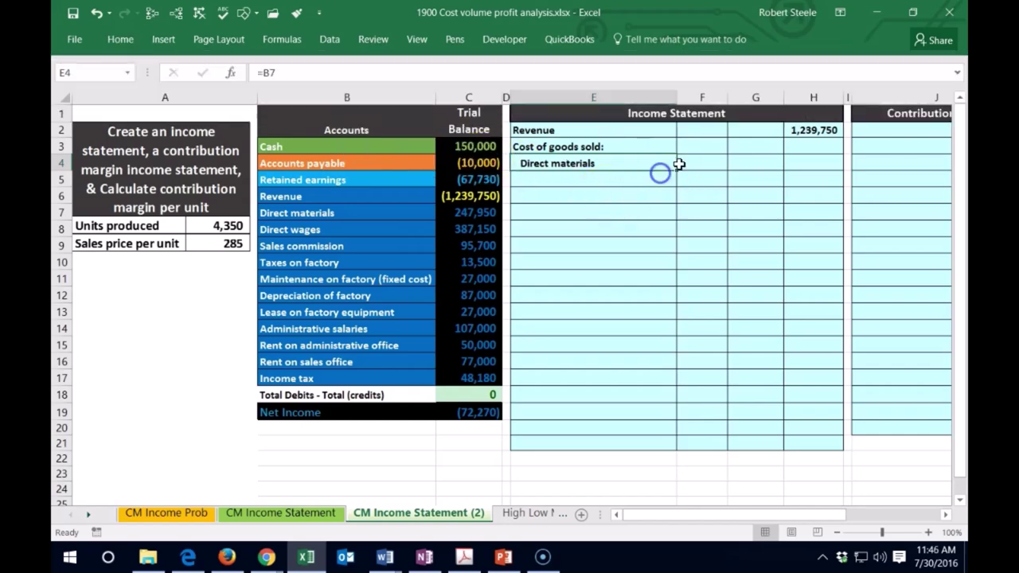
Enter the formula =C7 in cell G4 to bring in the direct materials amount
left_click(715, 164)
left_click(751, 163)
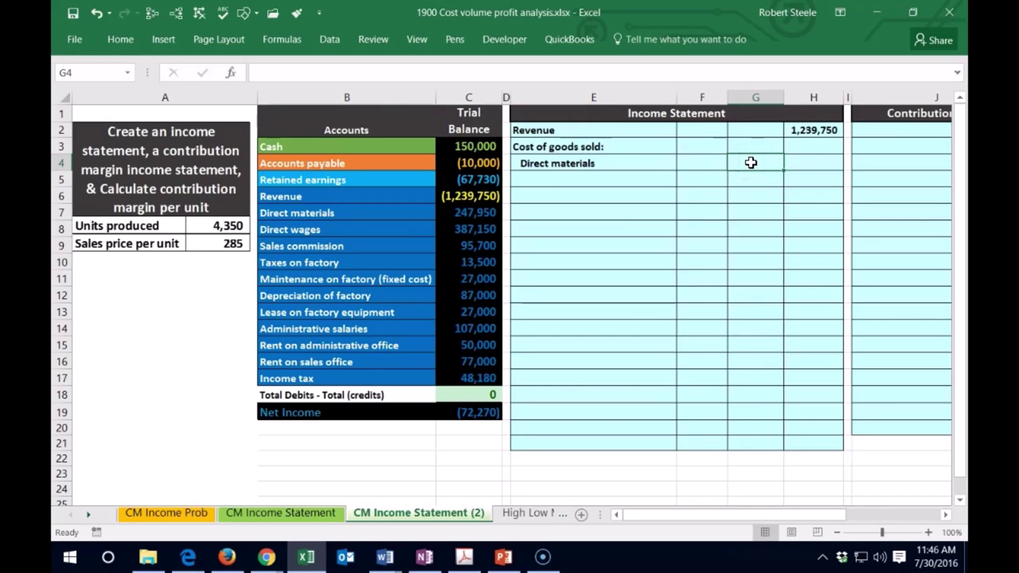
type("=")
left_click(470, 215)
key("Return")
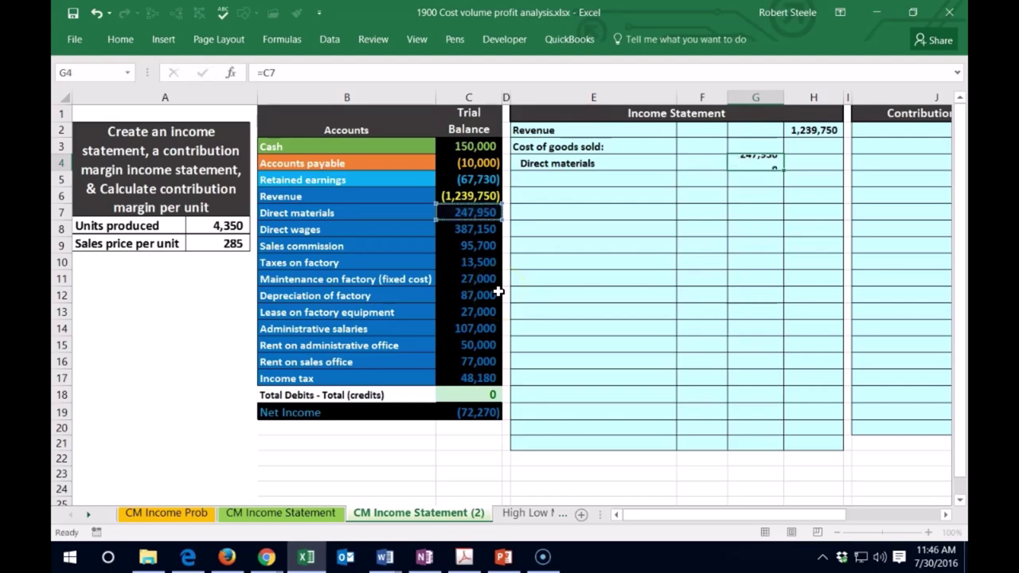
key("Left")
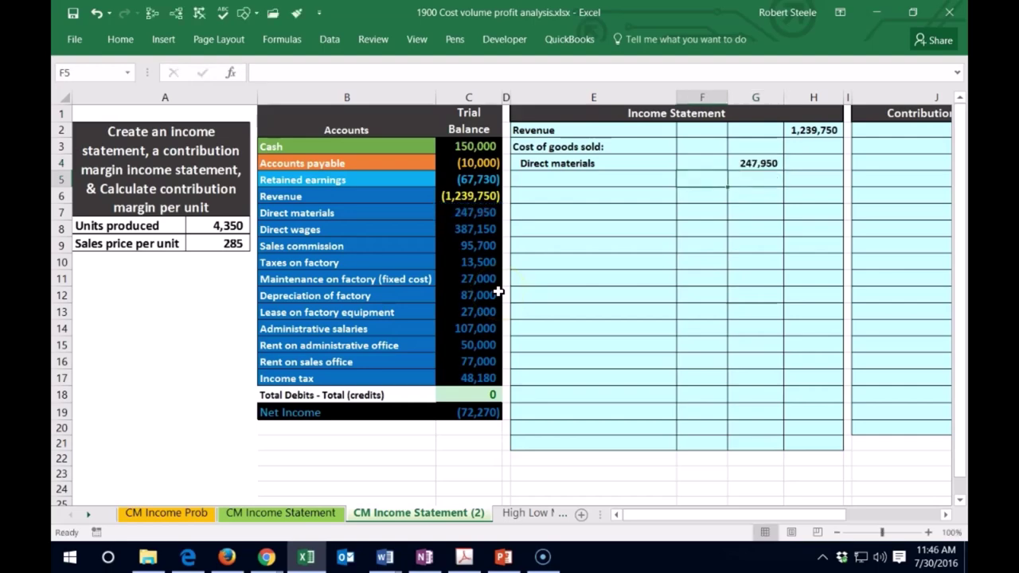
Change the font colour of the Direct materials balance in C7 to yellow
left_click(470, 213)
right_click(480, 210)
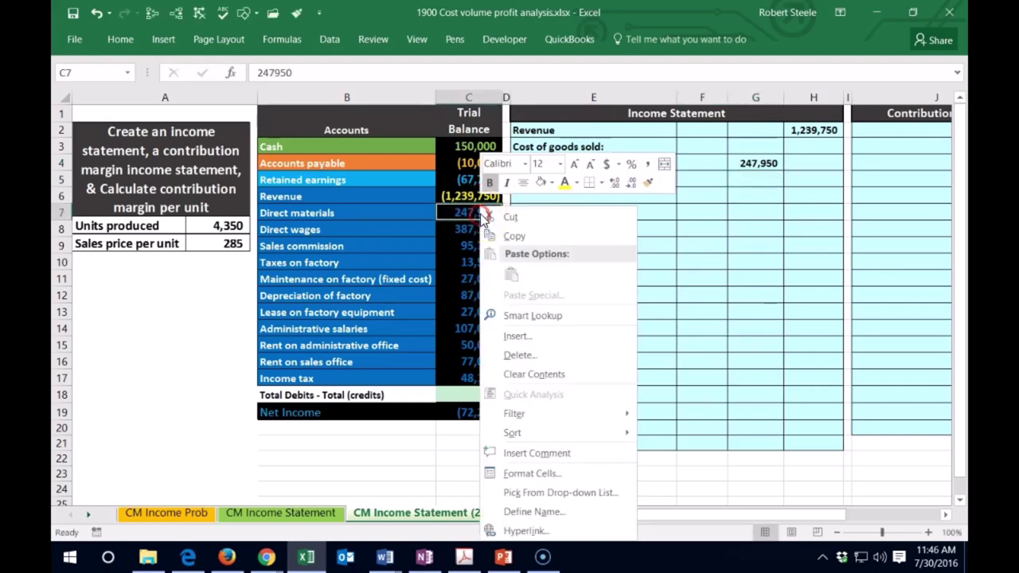
key("Escape")
left_click(551, 179)
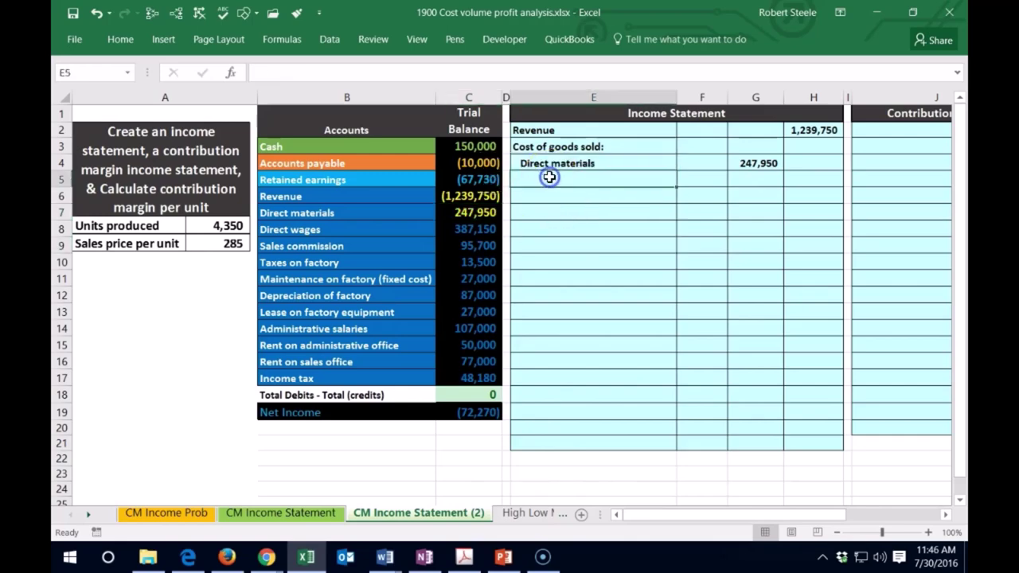
Link the Direct wages label in E5 to B8 and its amount in G5 to C8
type("=")
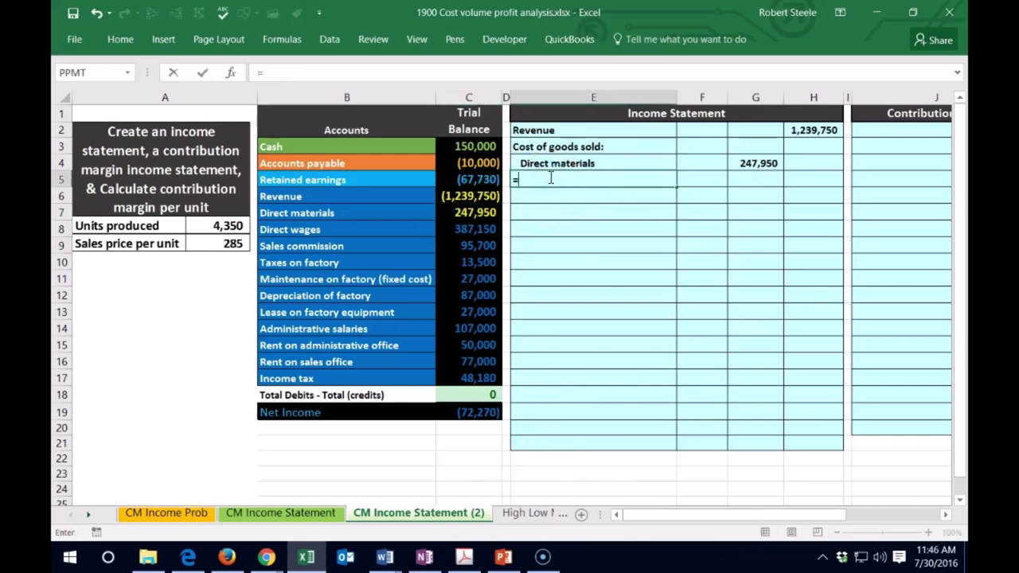
left_click(328, 230)
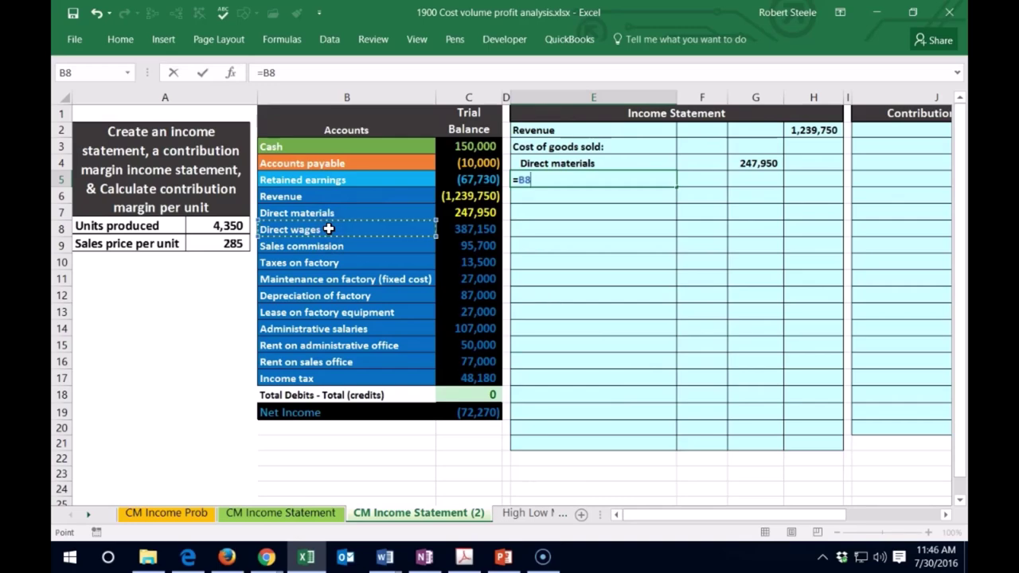
key("Tab")
key("Tab")
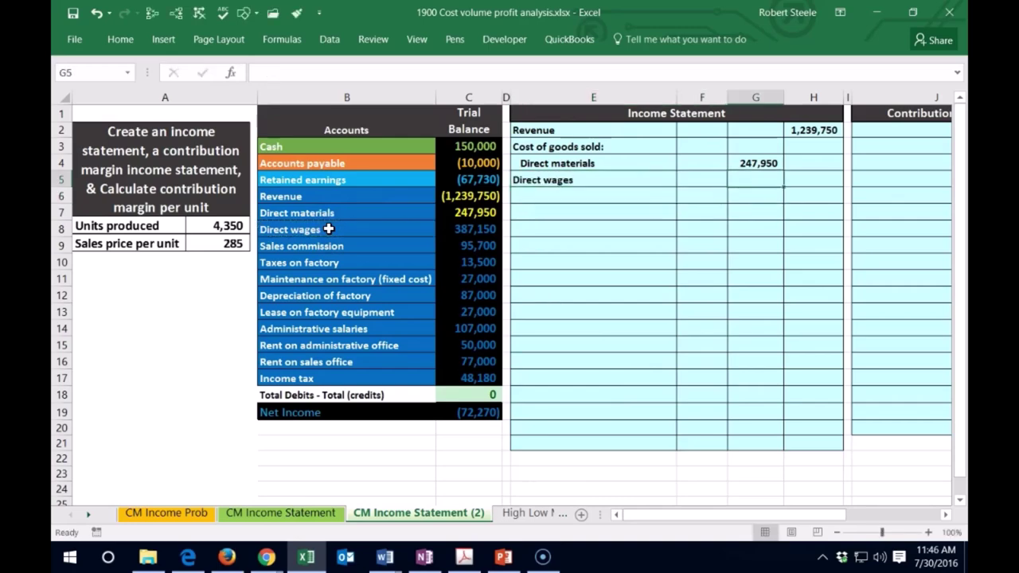
left_click(741, 187)
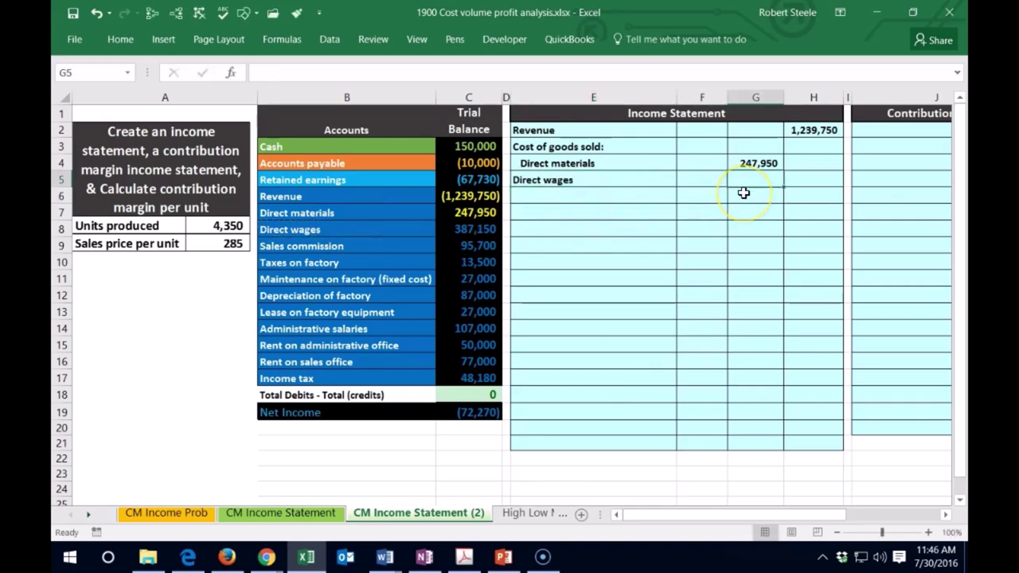
type("=")
left_click(462, 230)
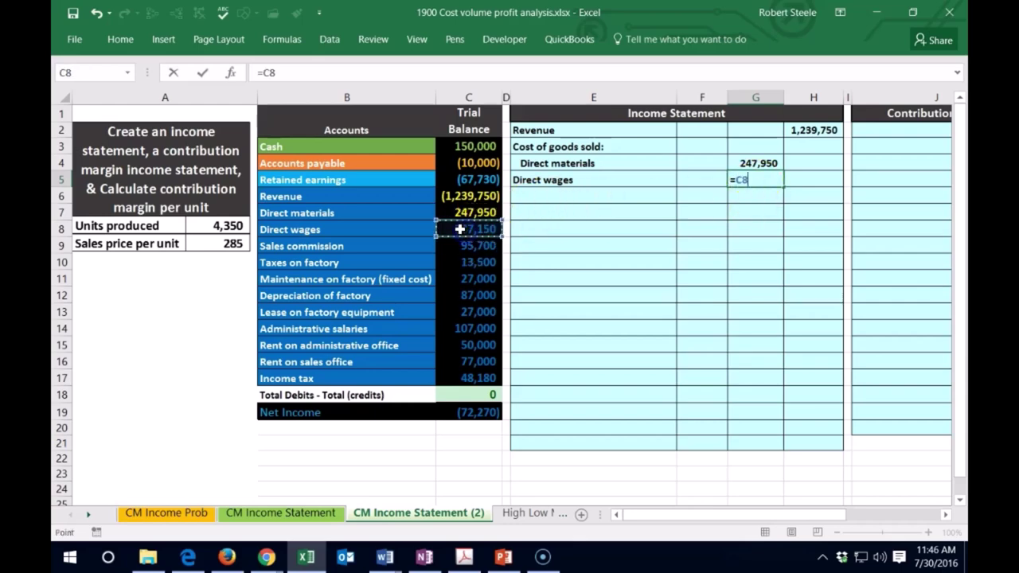
key("Return")
Change the font colour of the Direct wages balance in C8 to yellow
left_click(448, 230)
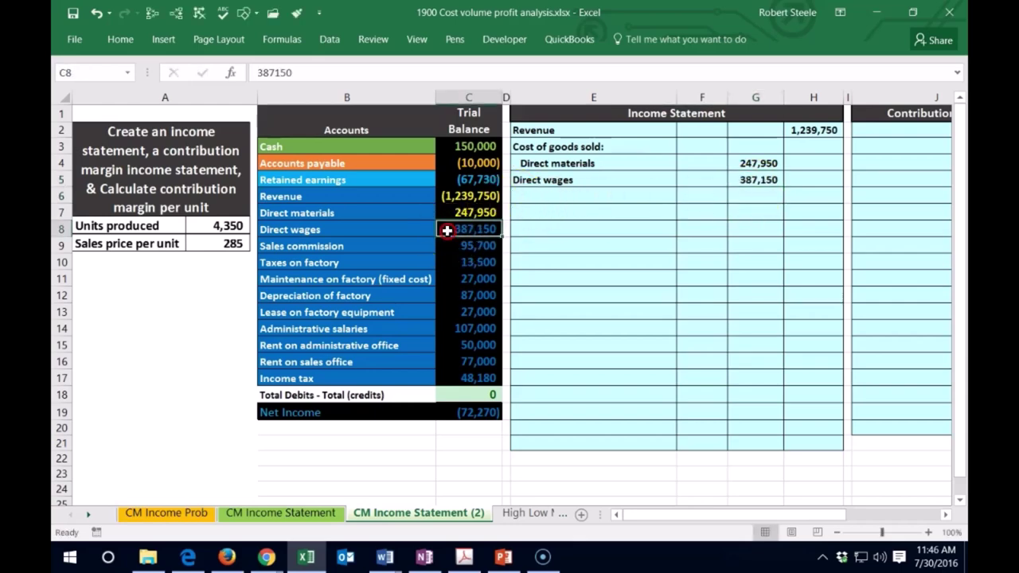
right_click(447, 230)
left_click(531, 186)
left_click(548, 238)
Indent the Direct wages label in E5 one level
left_click(551, 195)
left_click(539, 181)
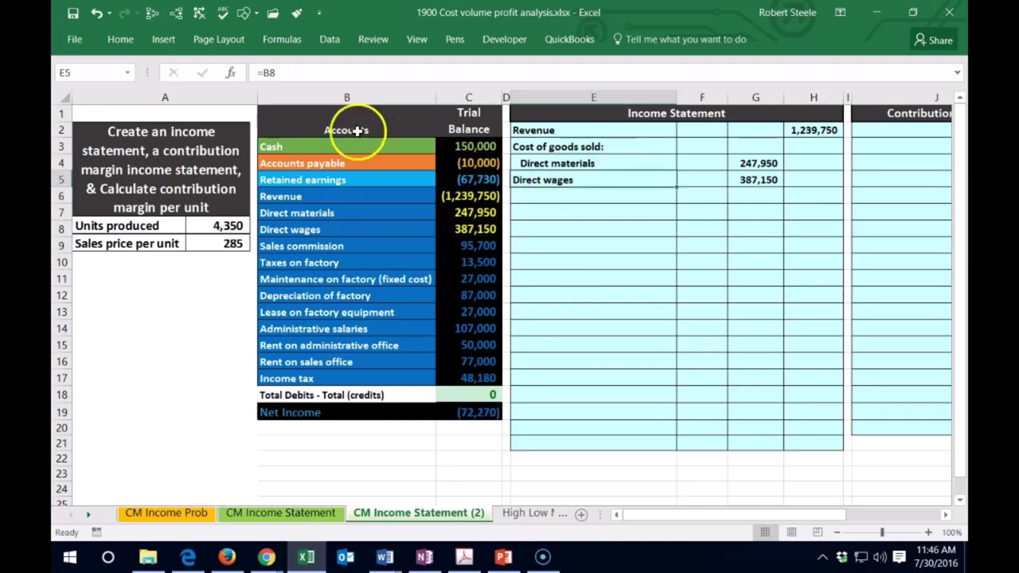
left_click(121, 39)
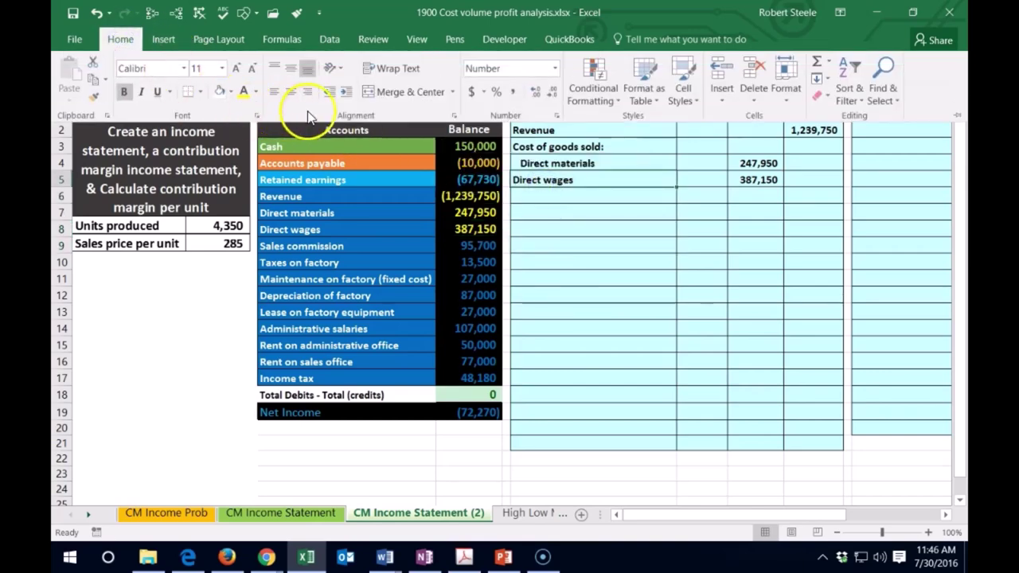
Enter the label Overhead in cell E6 under the direct wages line
left_click(553, 194)
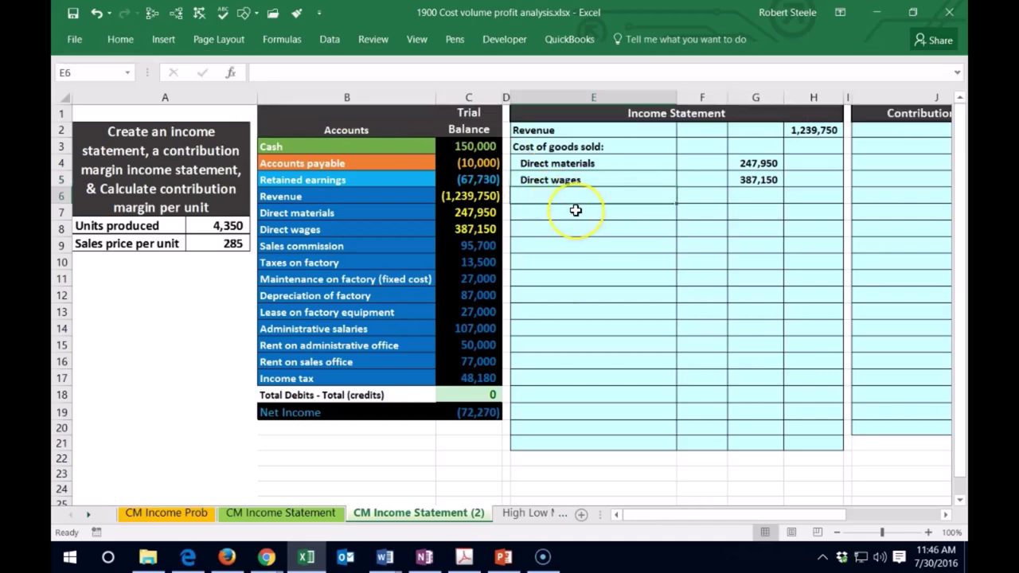
type("=")
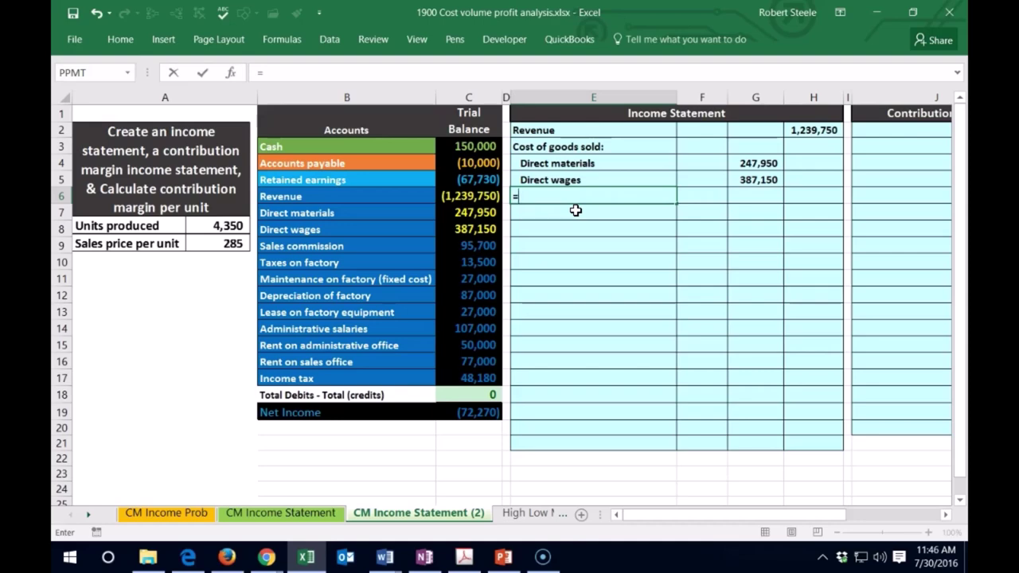
key("BackSpace")
type("Overhead")
key("Tab")
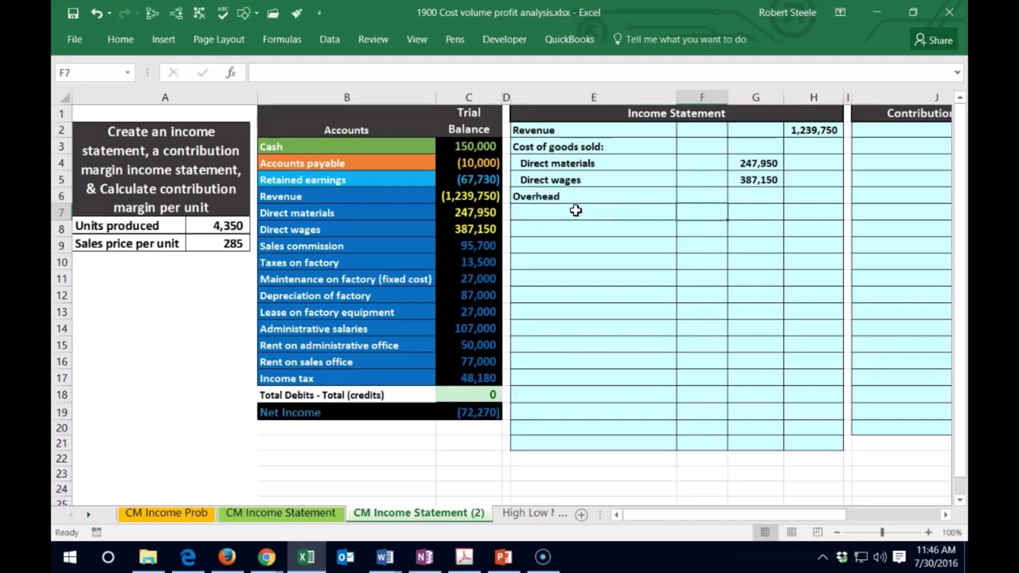
Enter the formula =C10+C11+C12+C13 in G6 to total the factory costs as overhead
key("Tab")
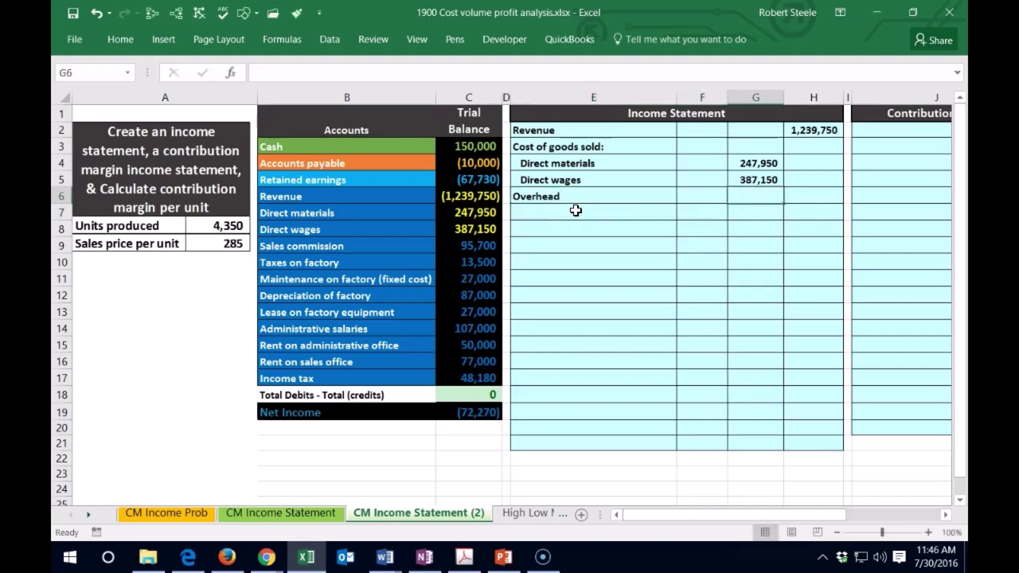
type("=")
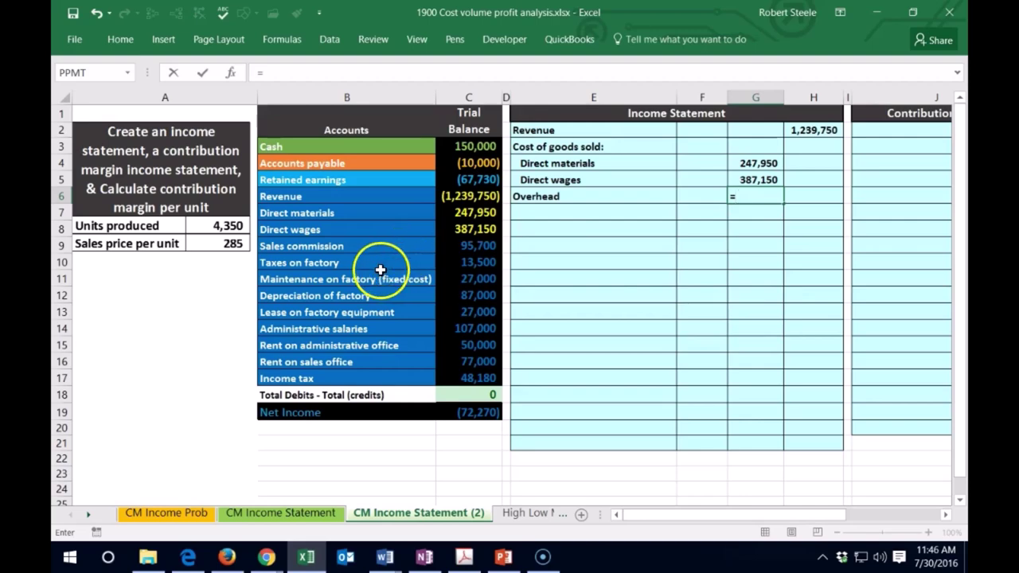
left_click(454, 265)
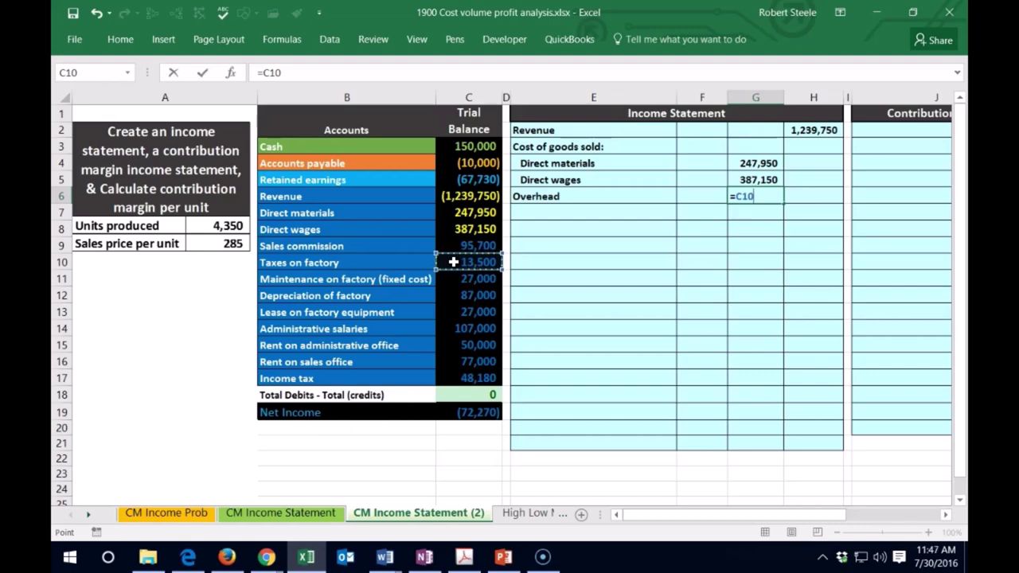
type("+")
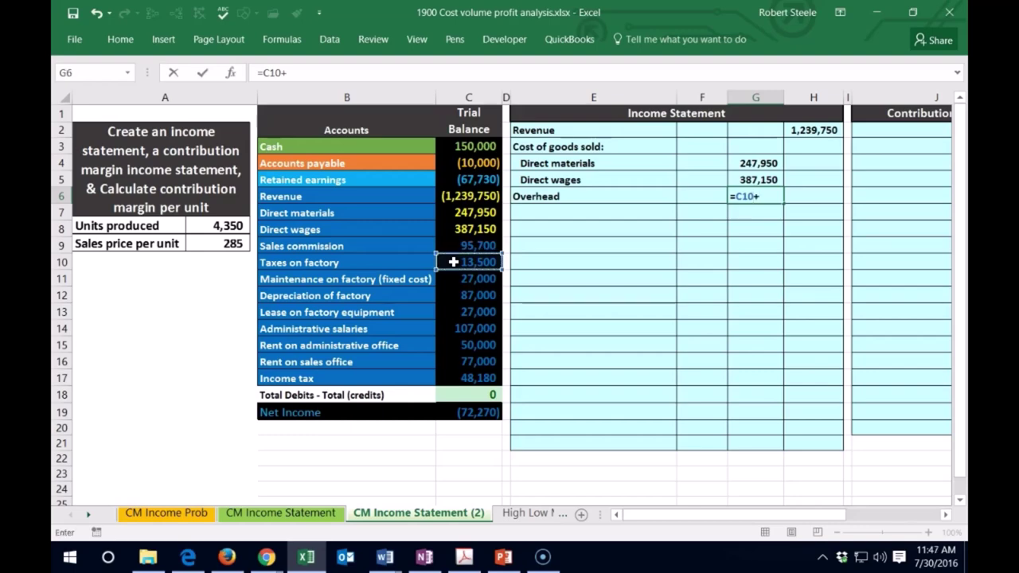
left_click(453, 285)
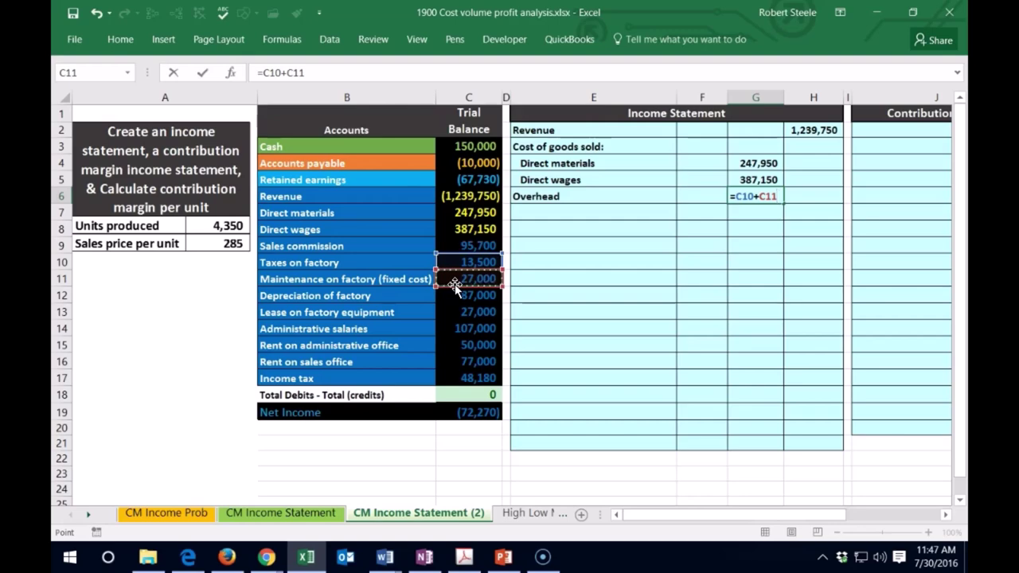
type("+")
left_click(452, 296)
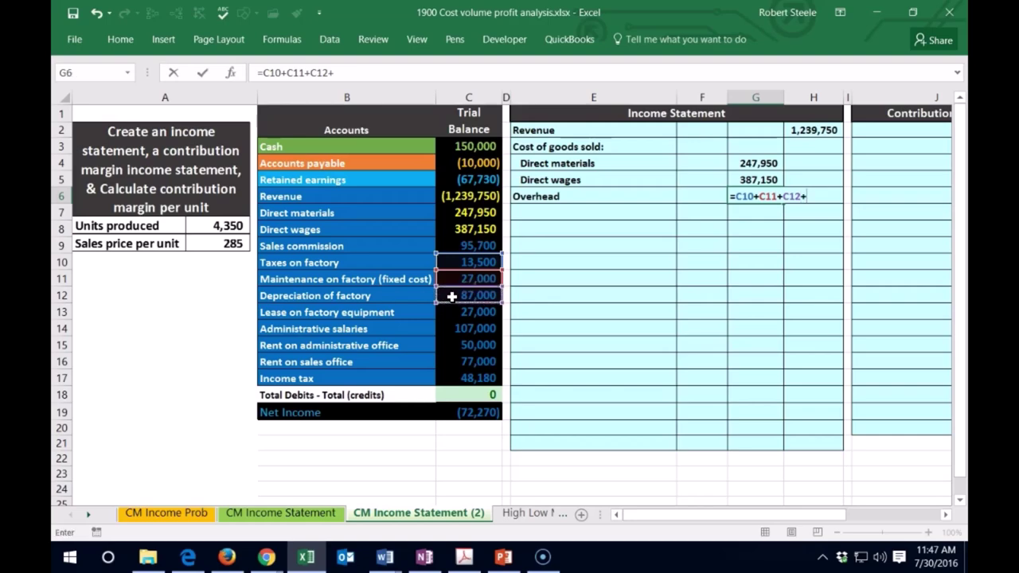
left_click(455, 311)
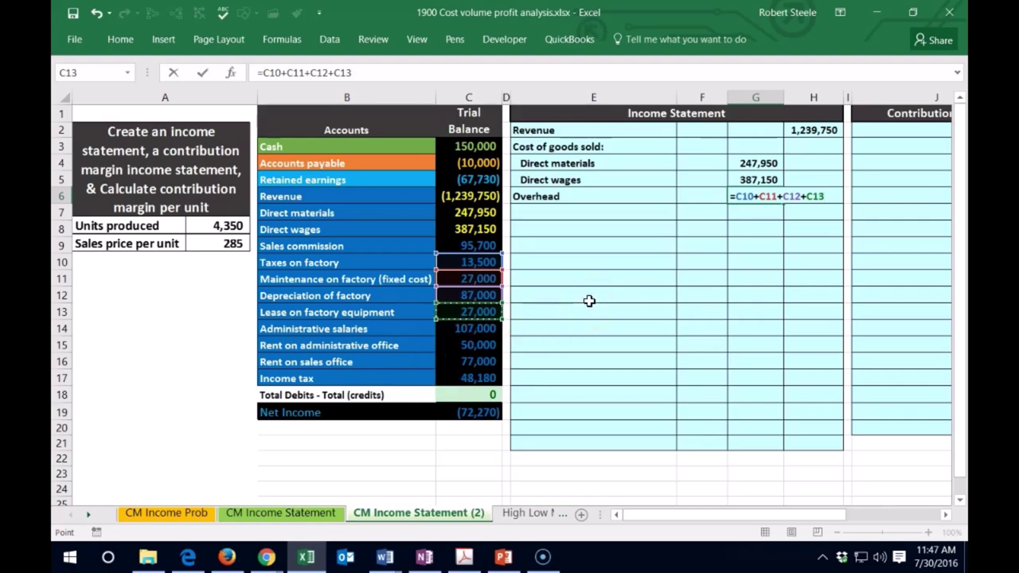
key("Return")
Indent the Overhead label in E6 one level
key("Up")
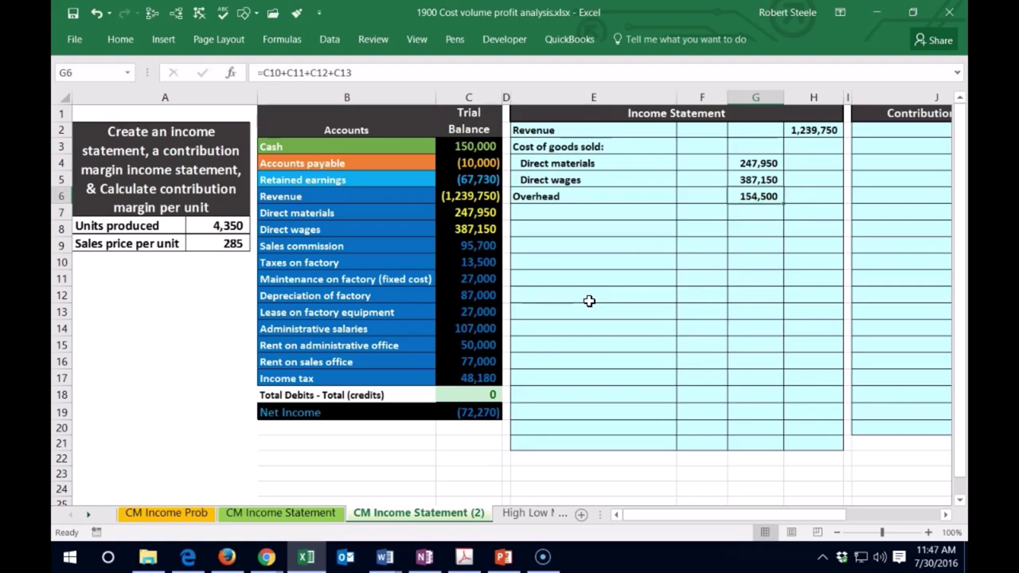
key("Left")
key("Left")
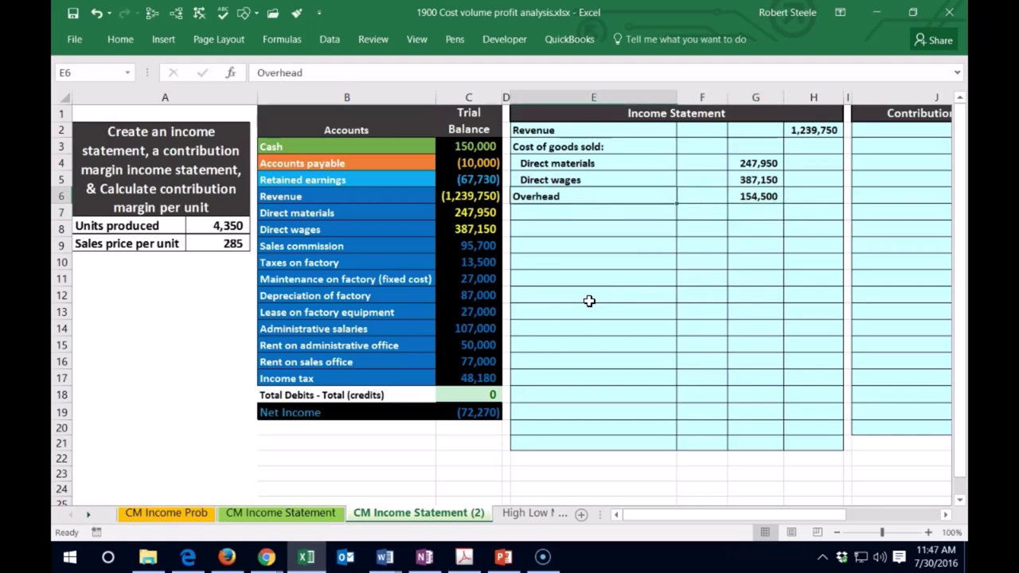
left_click(120, 39)
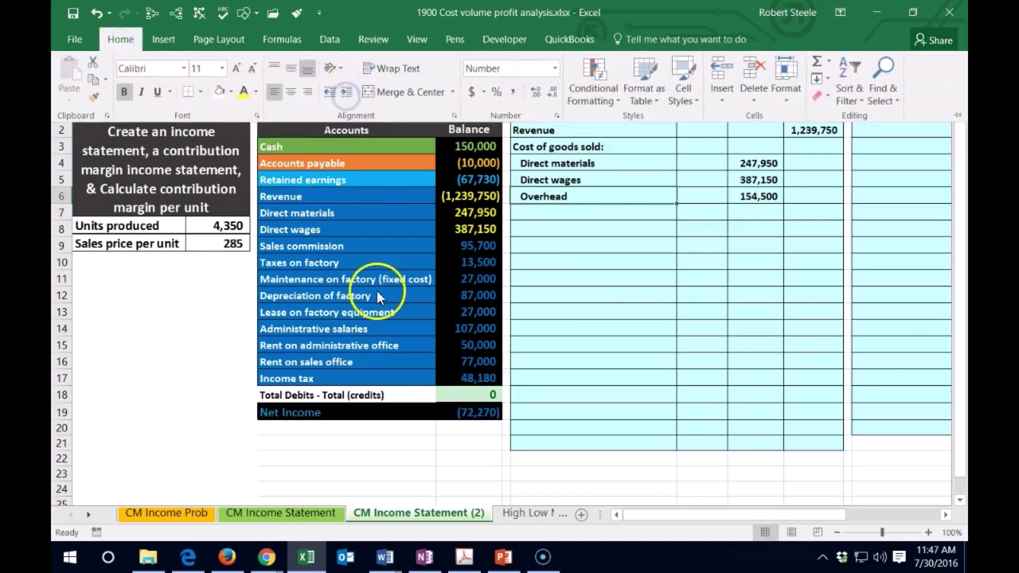
left_click(347, 92)
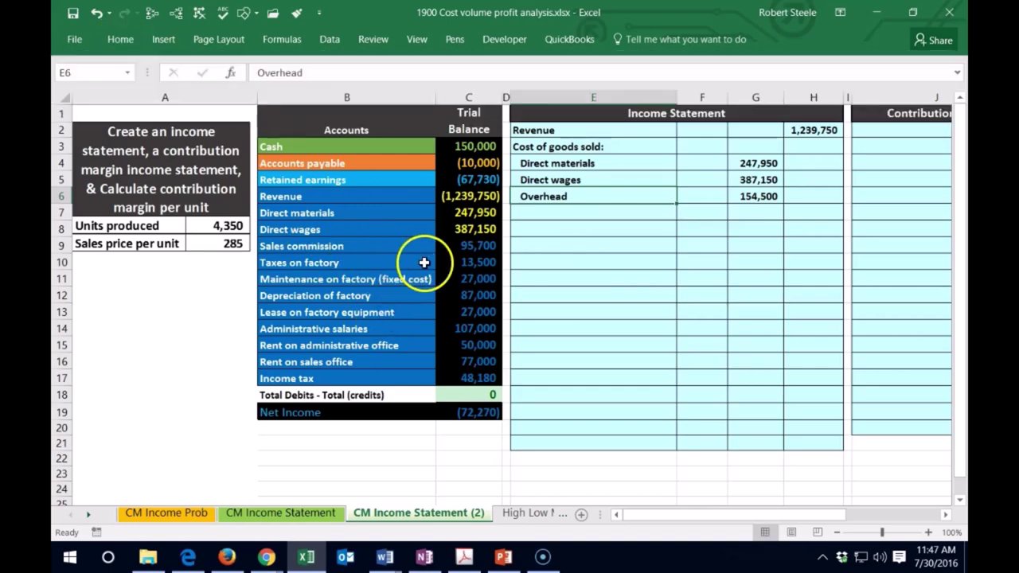
Compare the sum of the factory cost balances C10:C13 with the overhead amount and change their font colour to yellow
left_click(476, 266)
left_click_drag(476, 266, 475, 313)
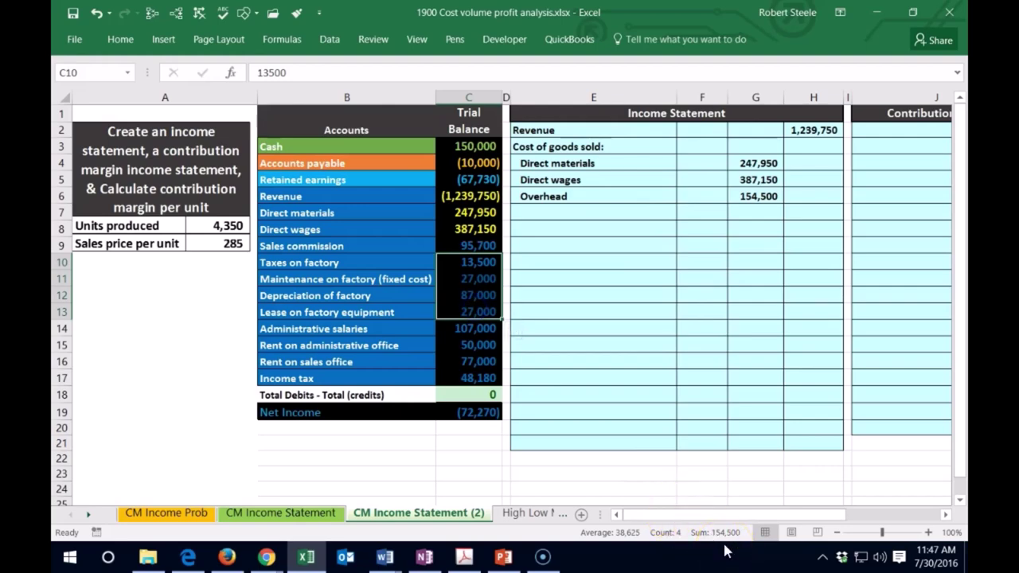
left_click(743, 204)
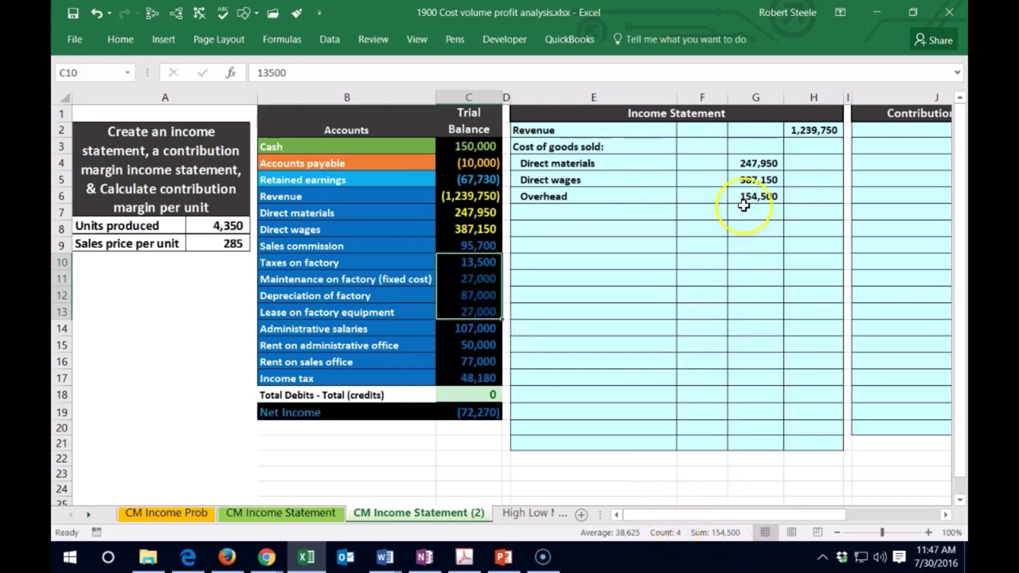
right_click(462, 266)
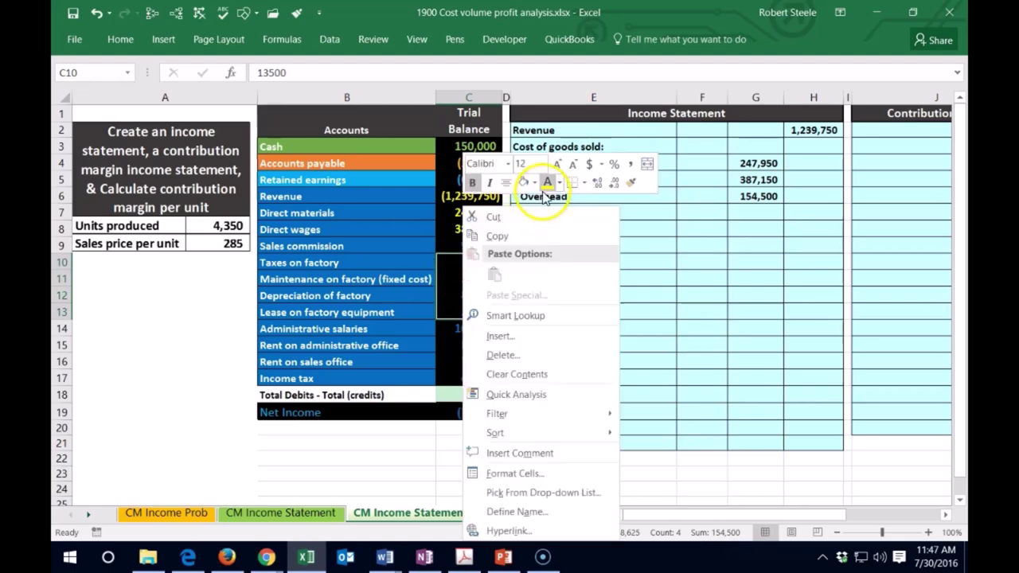
left_click(546, 189)
Enter the label Total cost of goods sold in E7 and indent it two levels
left_click(550, 215)
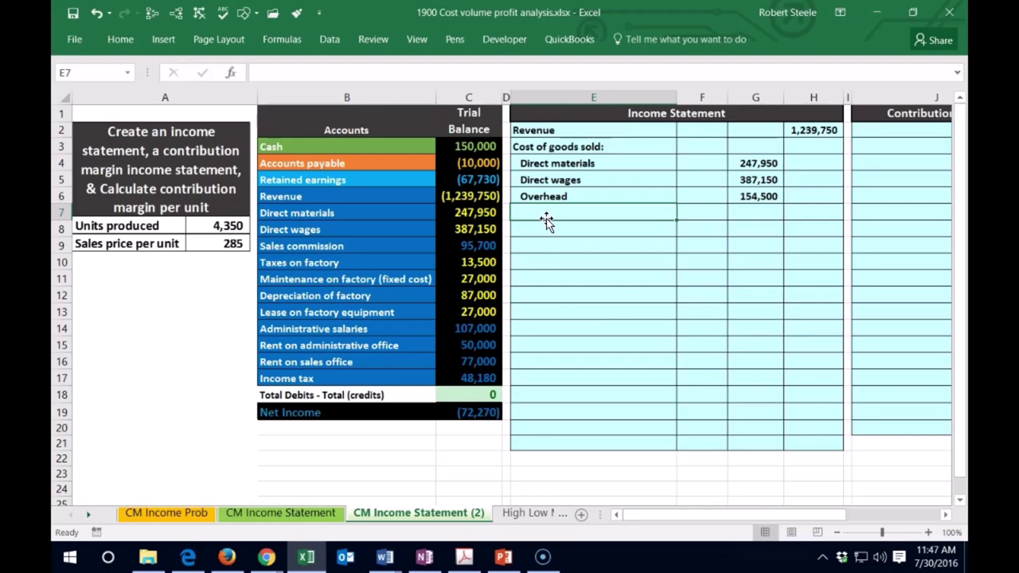
type("Total cost of goods sold")
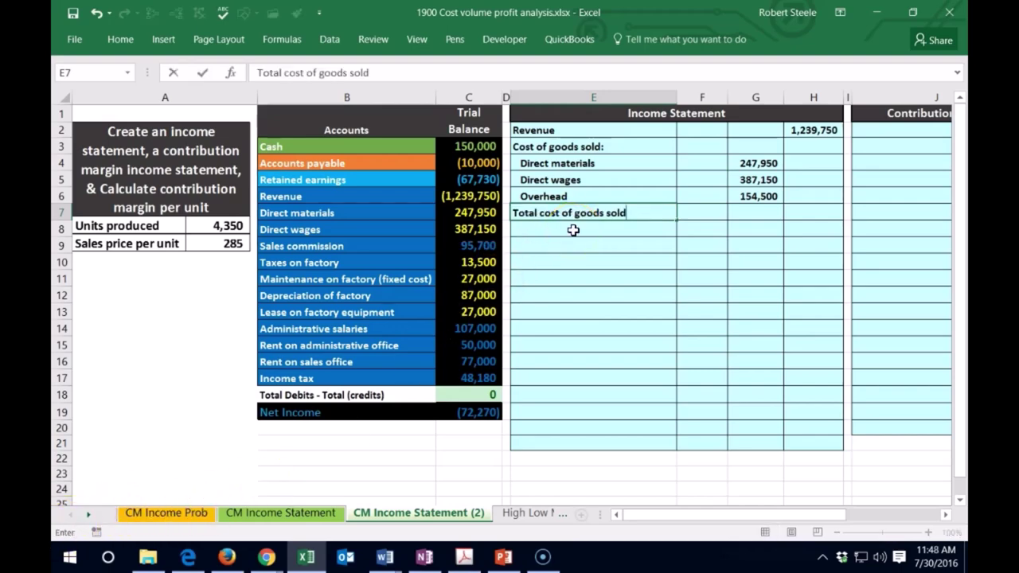
key("ctrl+Return")
left_click(120, 39)
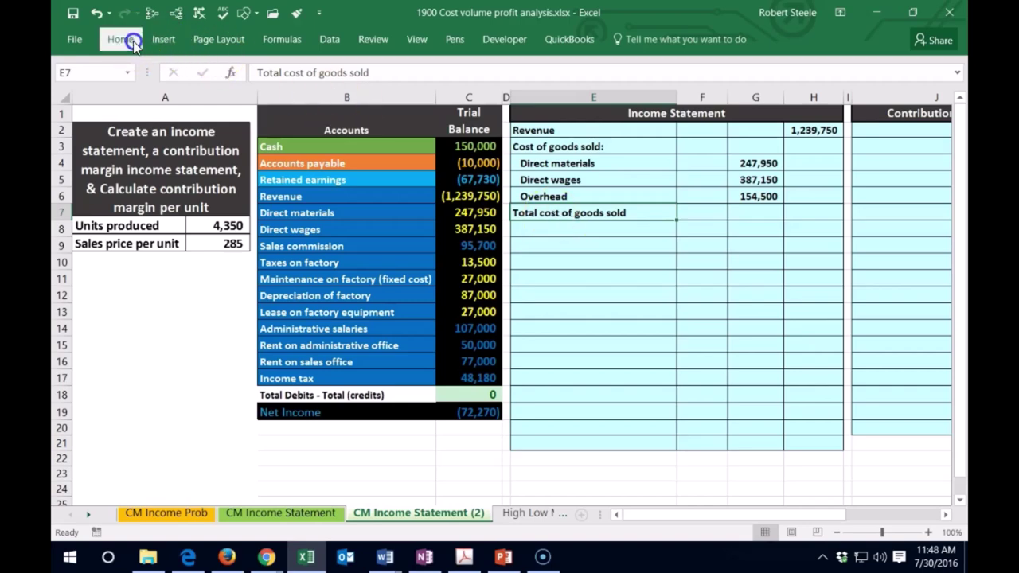
left_click(340, 95)
left_click(340, 95)
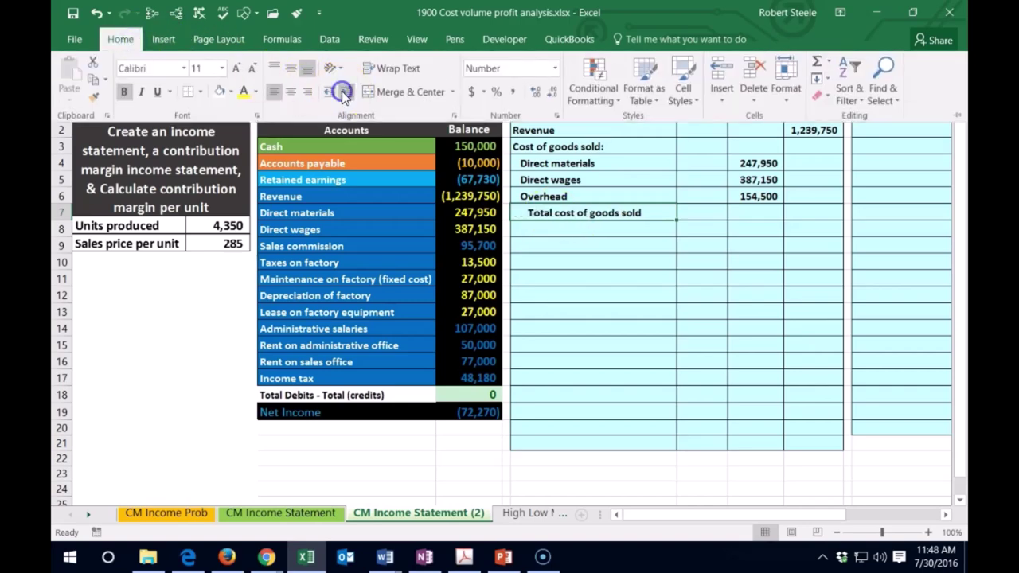
Underline the overhead amount in G6
left_click(752, 199)
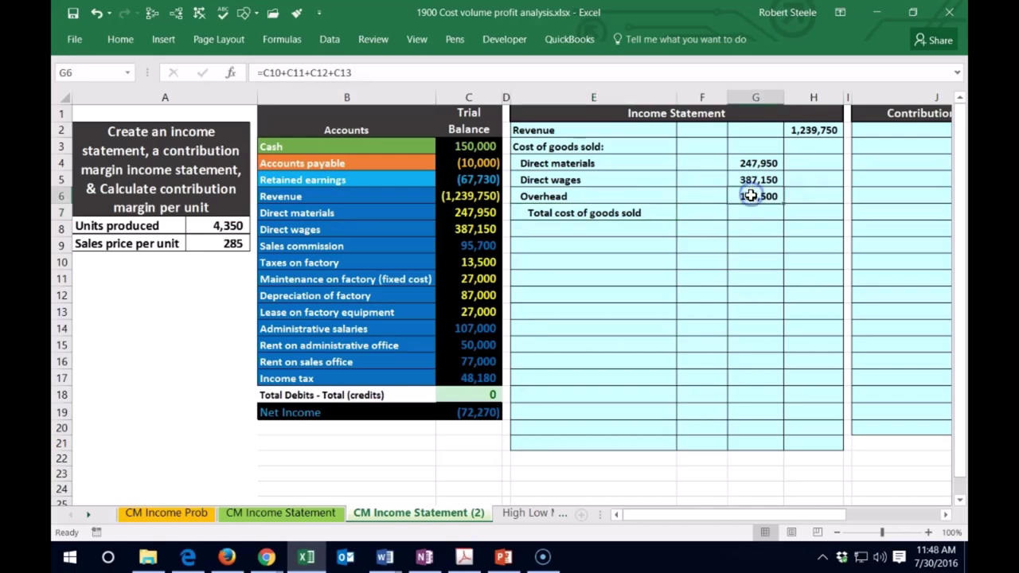
left_click(120, 39)
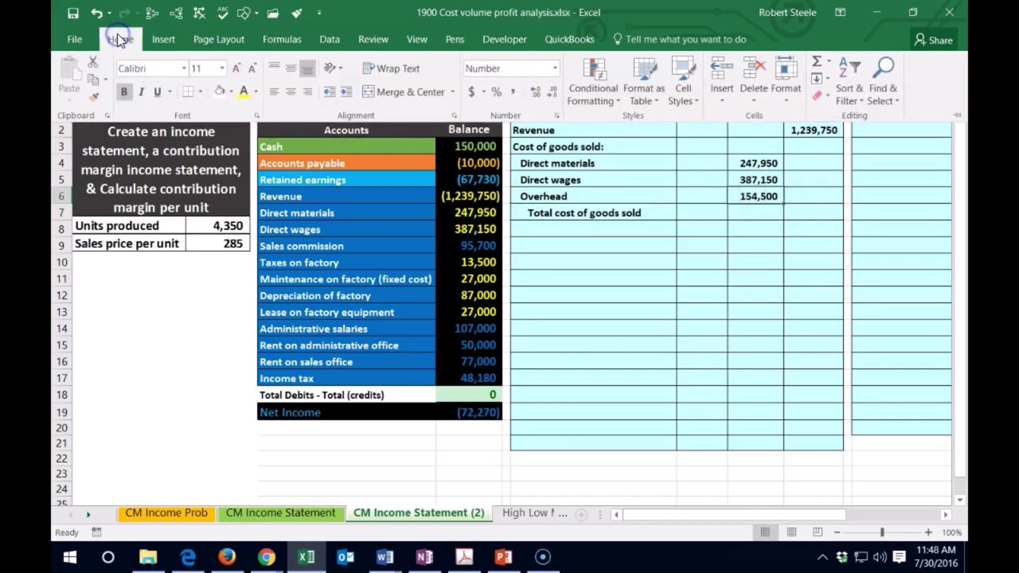
left_click(157, 91)
Total the cost of goods sold in H7 with a SUM of the amounts in G4:G6
left_click(811, 221)
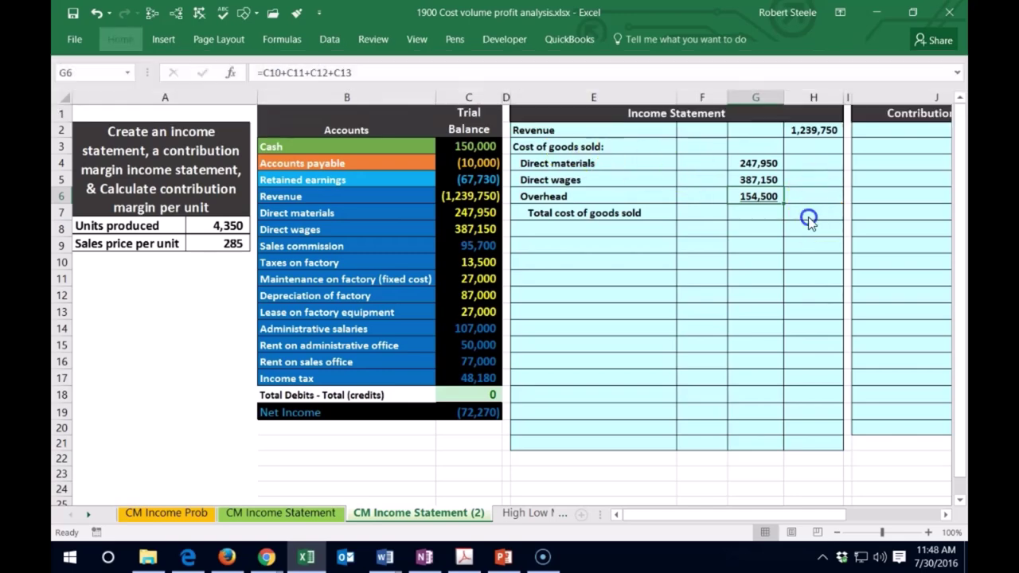
left_click(806, 211)
left_click(810, 222)
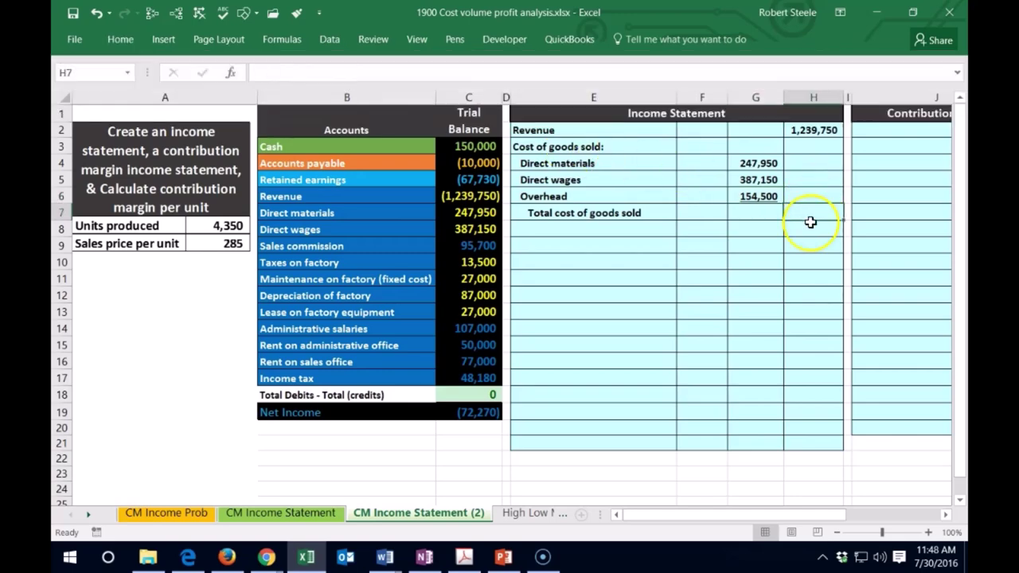
type("=sum(")
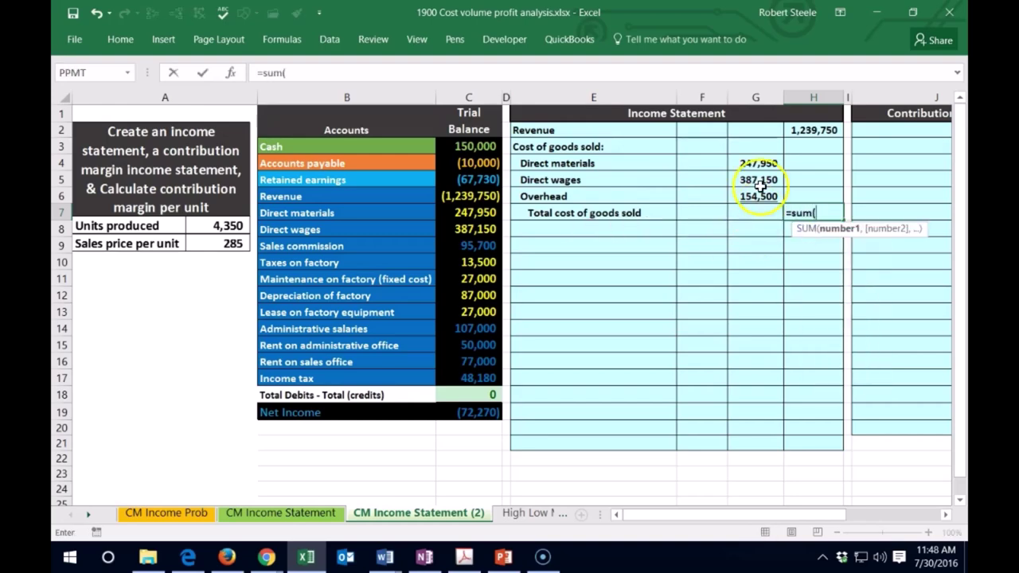
left_click_drag(756, 164, 755, 197)
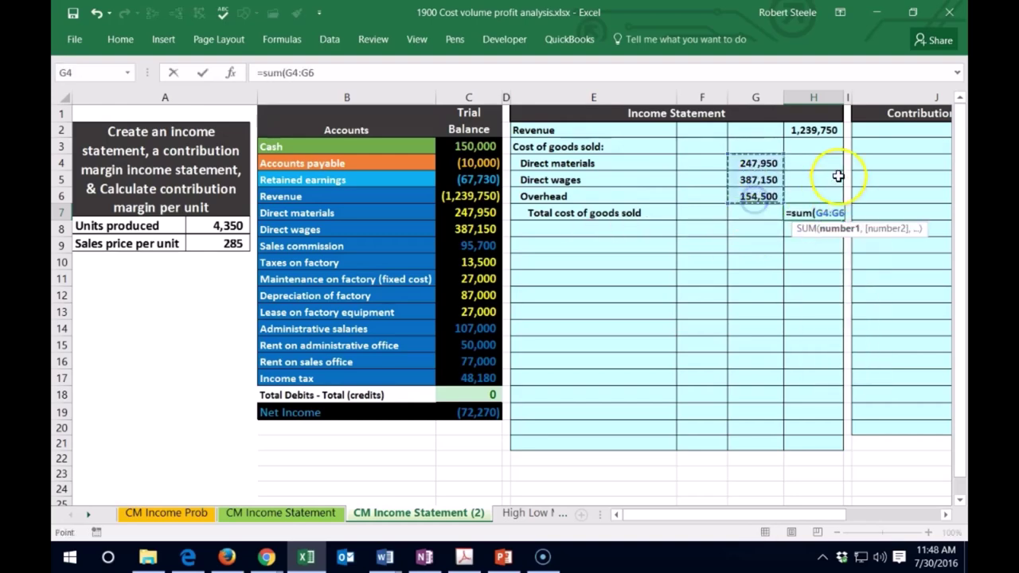
key("Return")
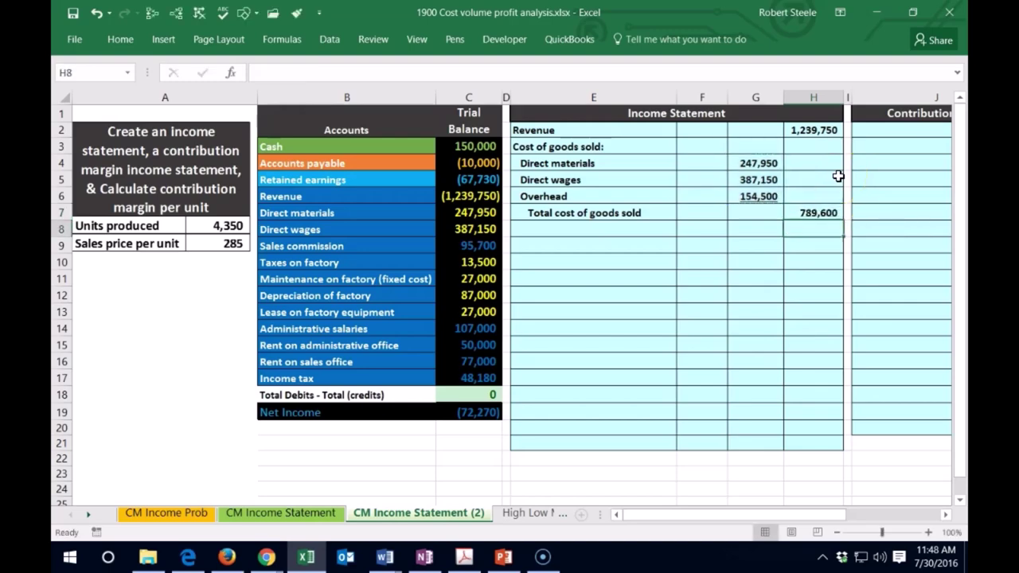
Add a Gross profit line in row 8, with H8 subtracting total cost of goods sold (H7) from revenue (H2)
left_click(546, 234)
type("Gross pro")
key("Tab")
key("Tab")
key("Tab")
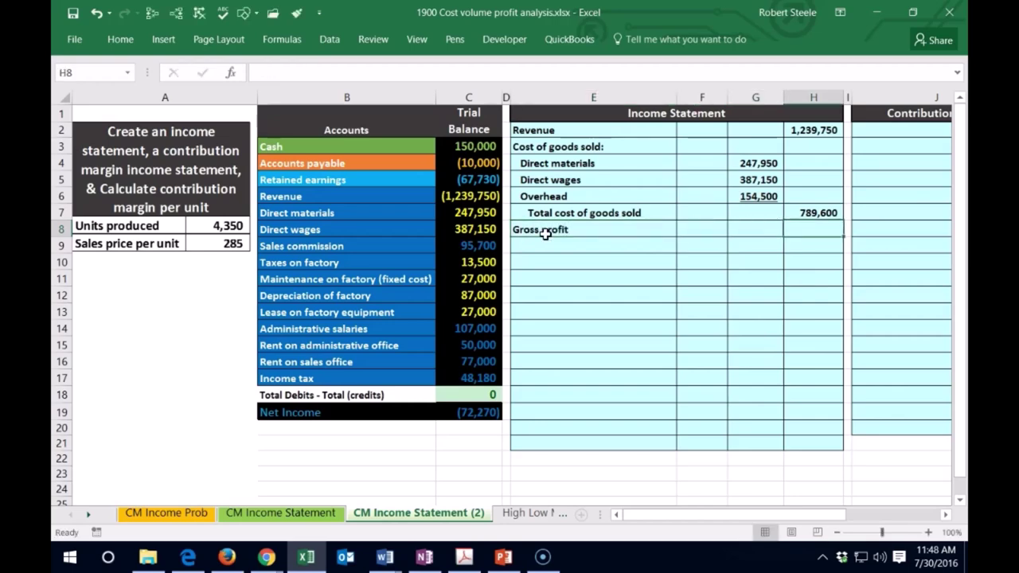
type("=")
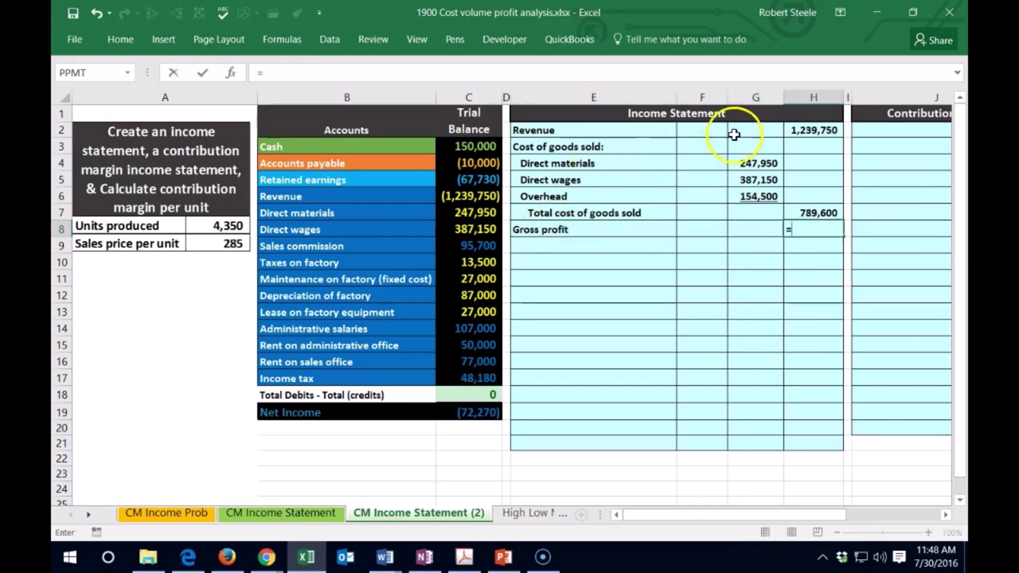
left_click(810, 130)
type("-")
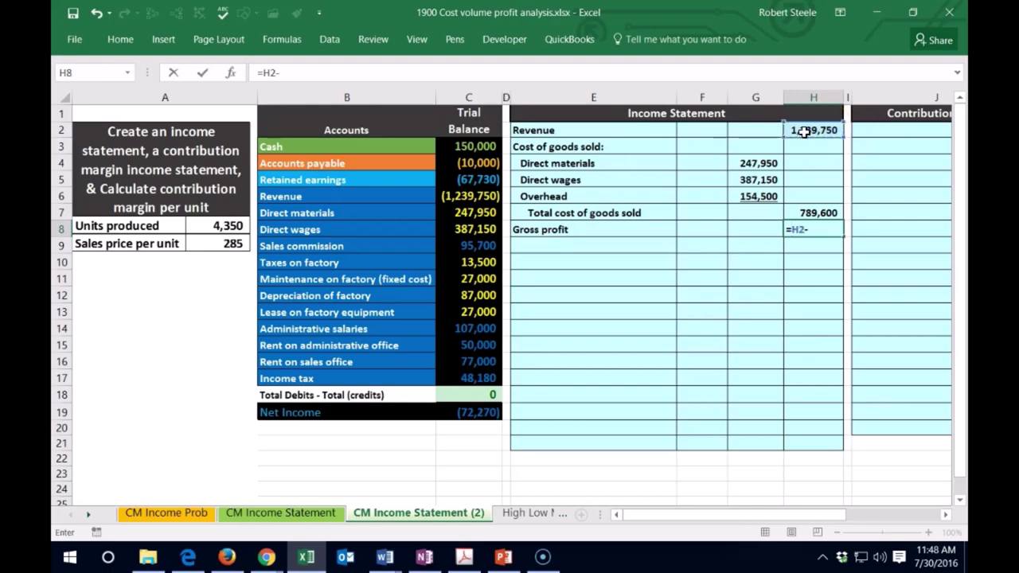
left_click(819, 211)
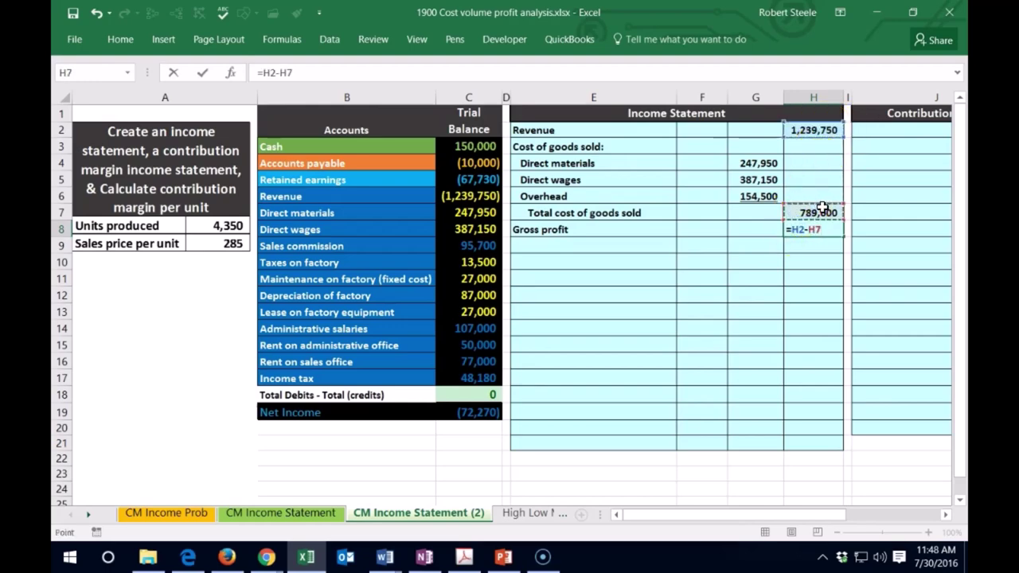
key("Return")
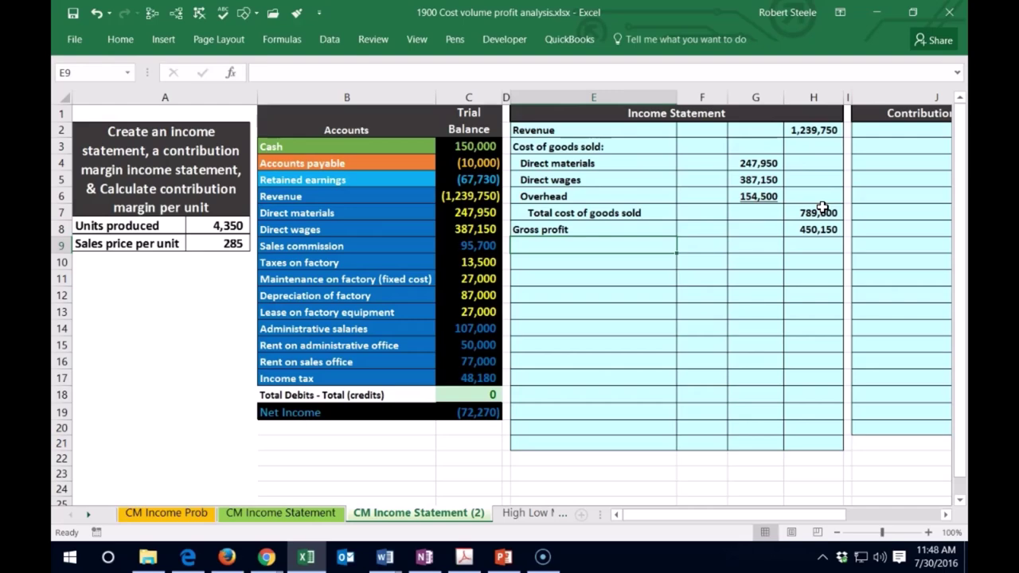
Enter the headings Operating expenses: in E9 and Selling expenses: in E10, indenting the selling expenses heading one level
type("Operating expenses:")
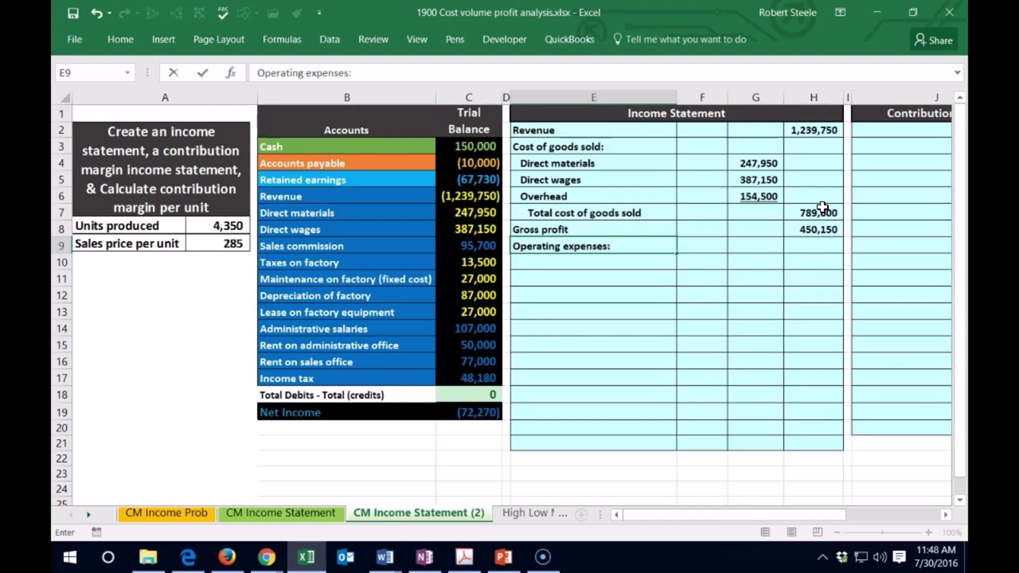
key("Return")
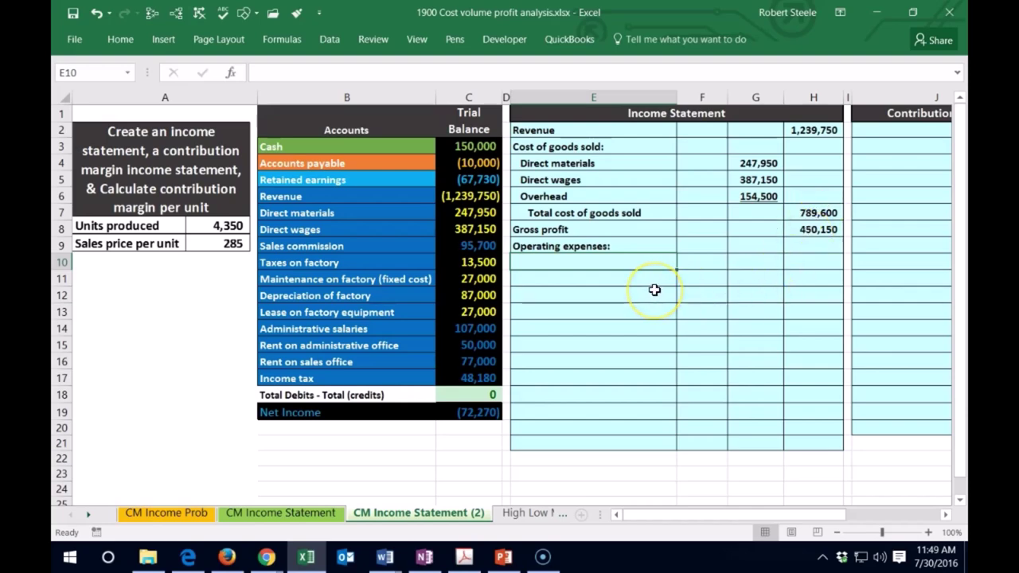
type("Selling expenses:")
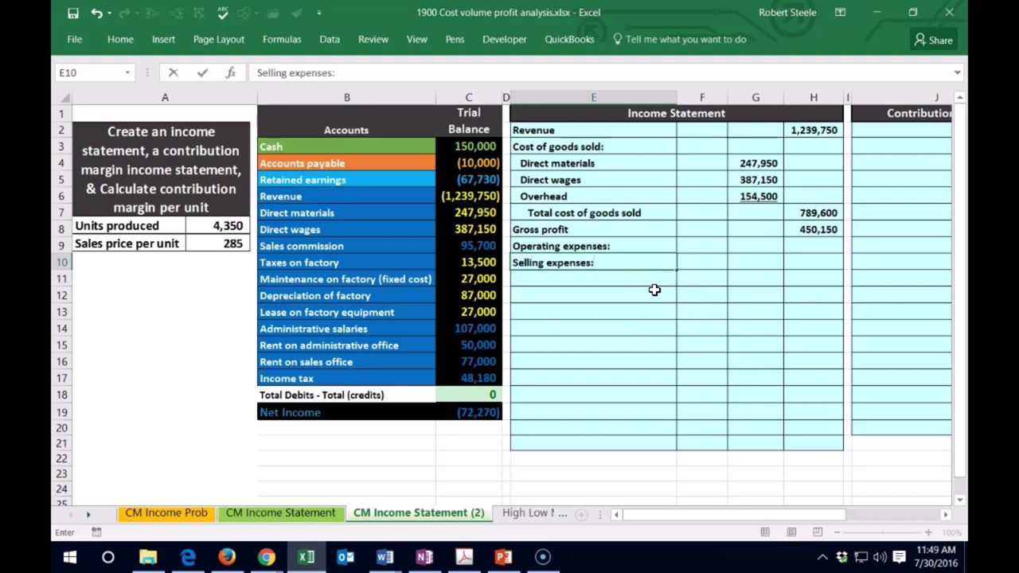
key("Return")
key("Up")
left_click(128, 39)
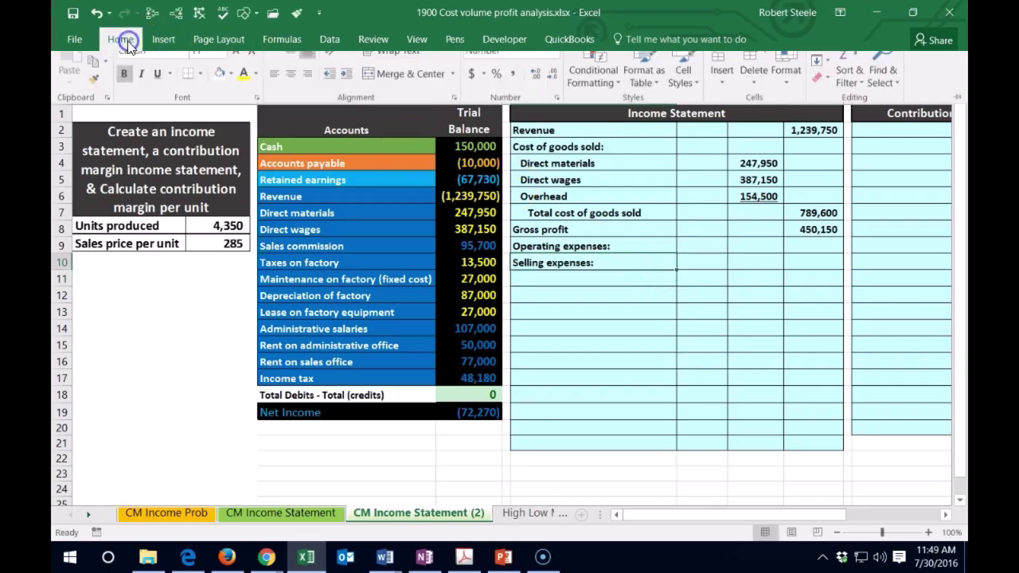
left_click(350, 93)
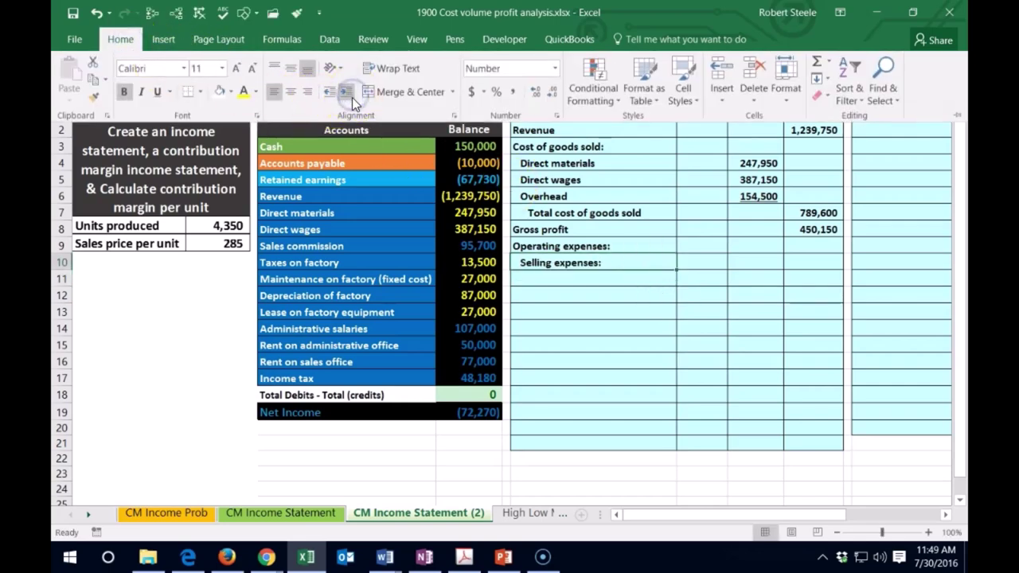
Link E11 to the Sales commission account name in B9 and indent it two levels
left_click(531, 261)
left_click(536, 276)
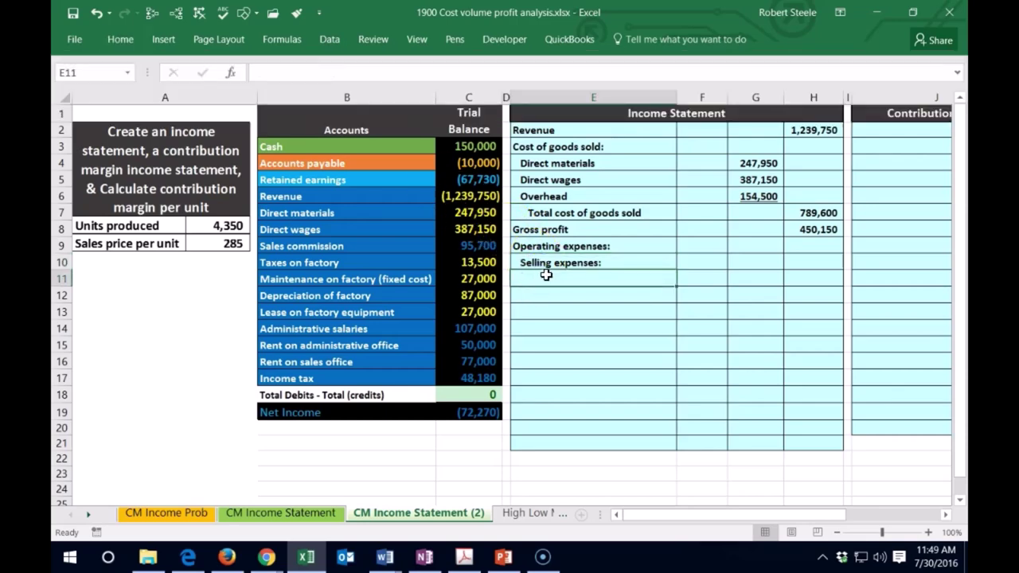
type("=")
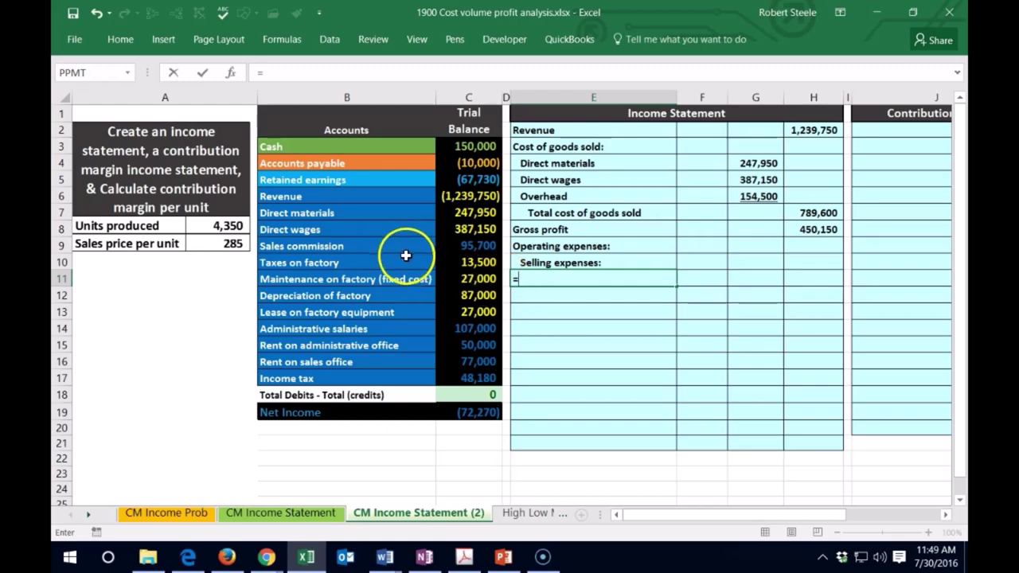
left_click(331, 248)
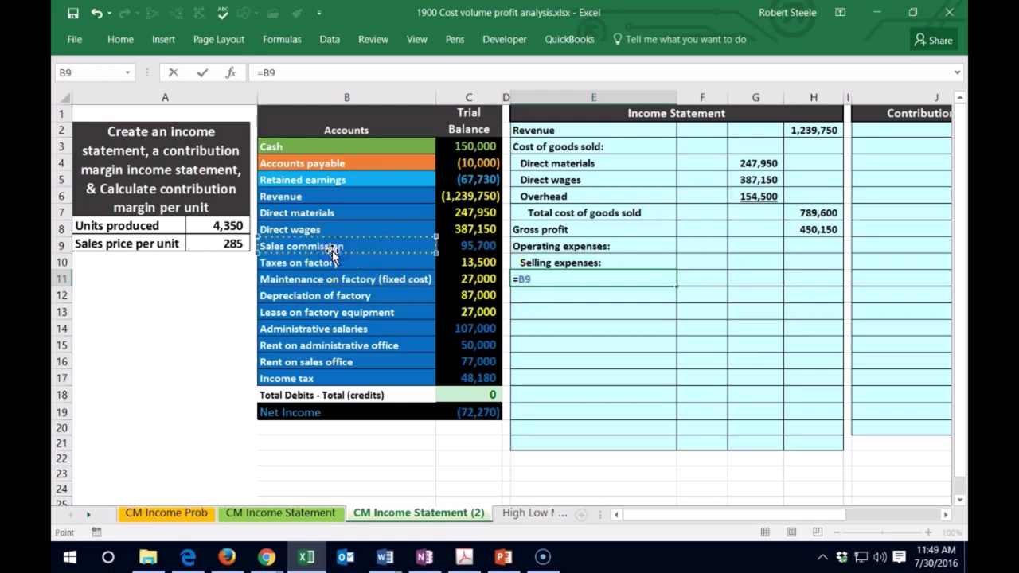
key("Return")
key("Up")
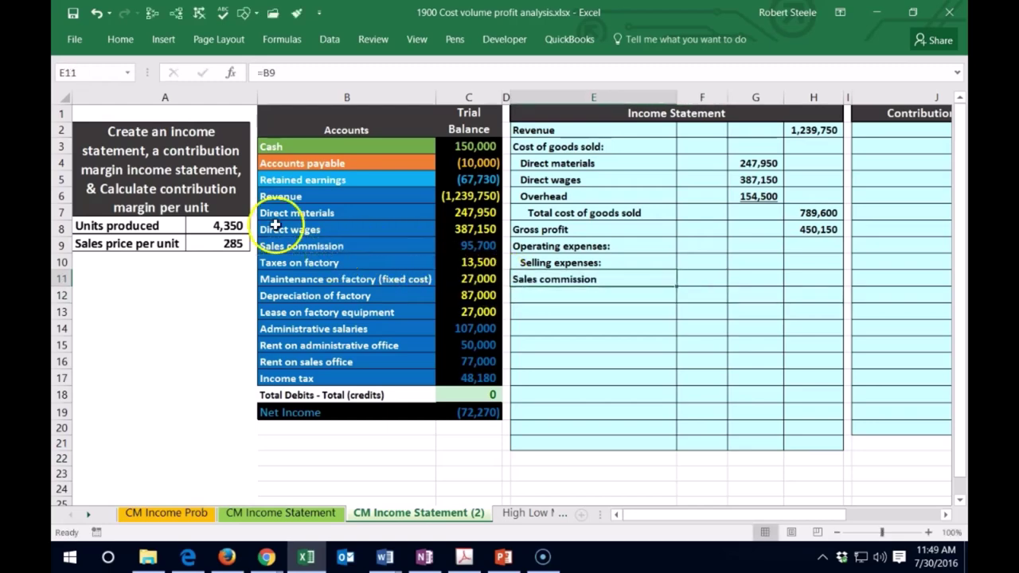
left_click(126, 39)
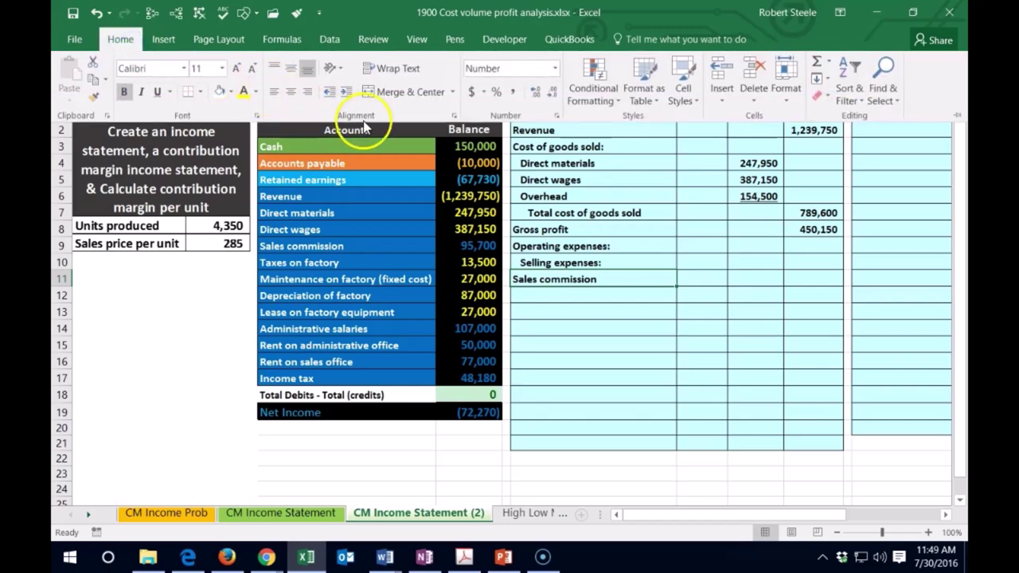
left_click(346, 93)
left_click(345, 92)
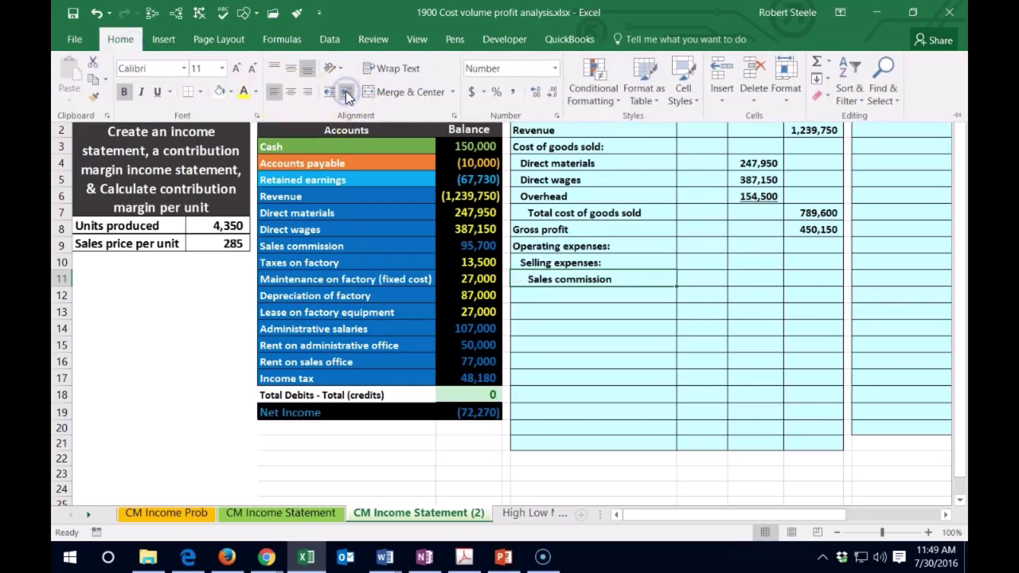
Link F11 to the sales commission balance in C9 and change that balance's font colour to yellow
left_click(719, 282)
left_click(699, 273)
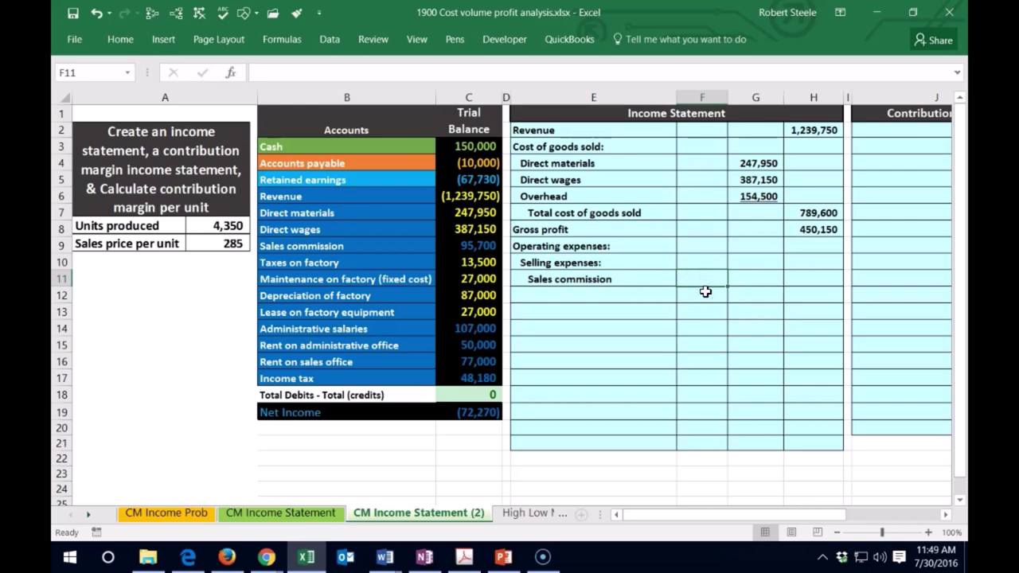
type("=")
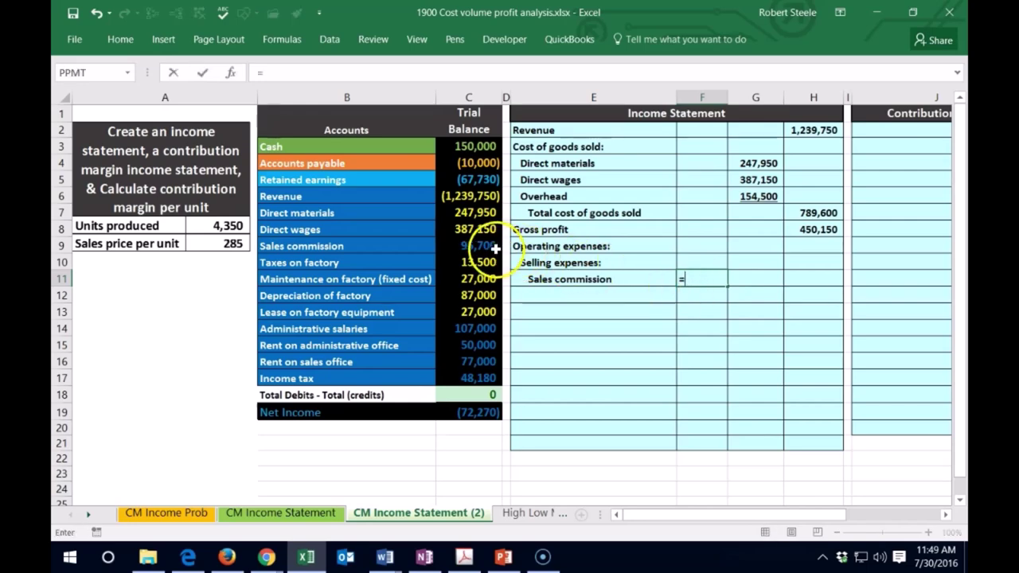
left_click(471, 246)
key("Return")
left_click(484, 247)
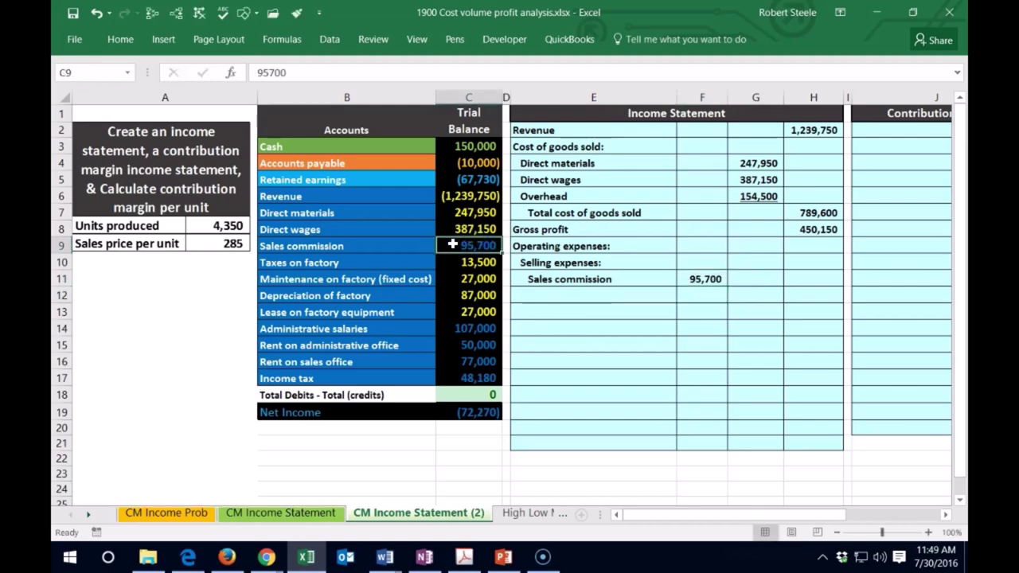
right_click(453, 245)
left_click(539, 181)
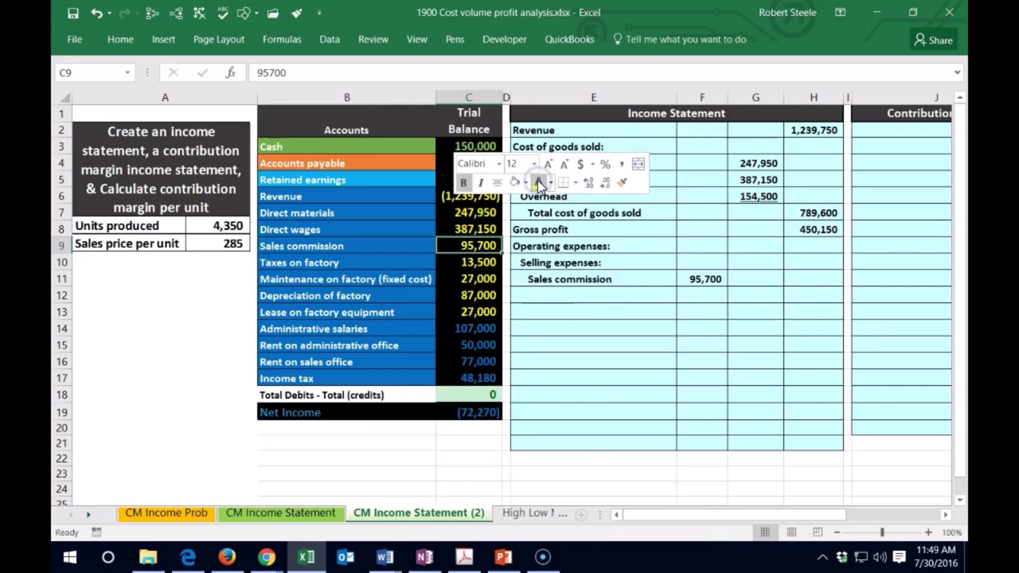
Add the rent on sales office line in row 12, linking E12 to B16 and F12 to C16
left_click(593, 299)
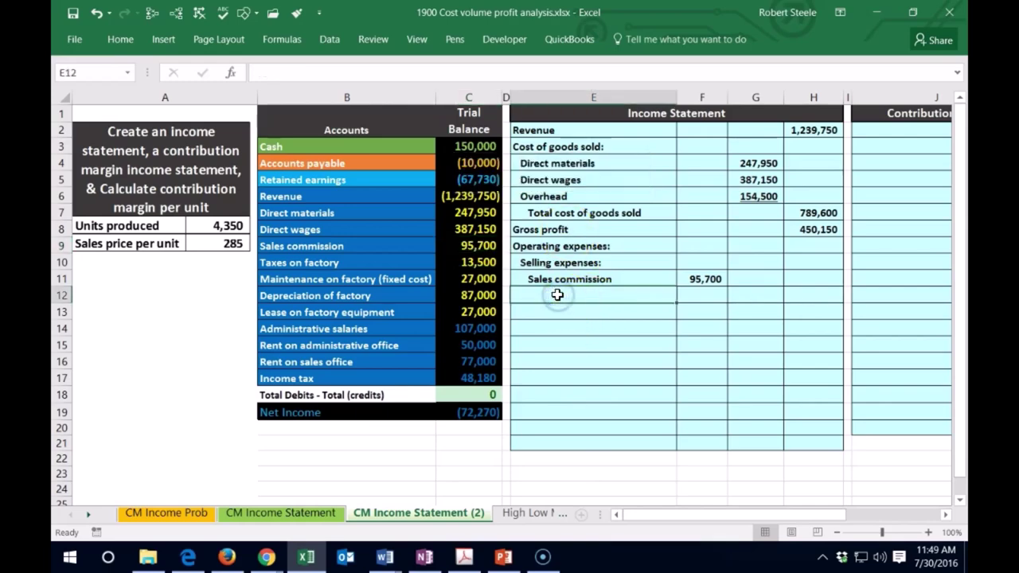
type("=")
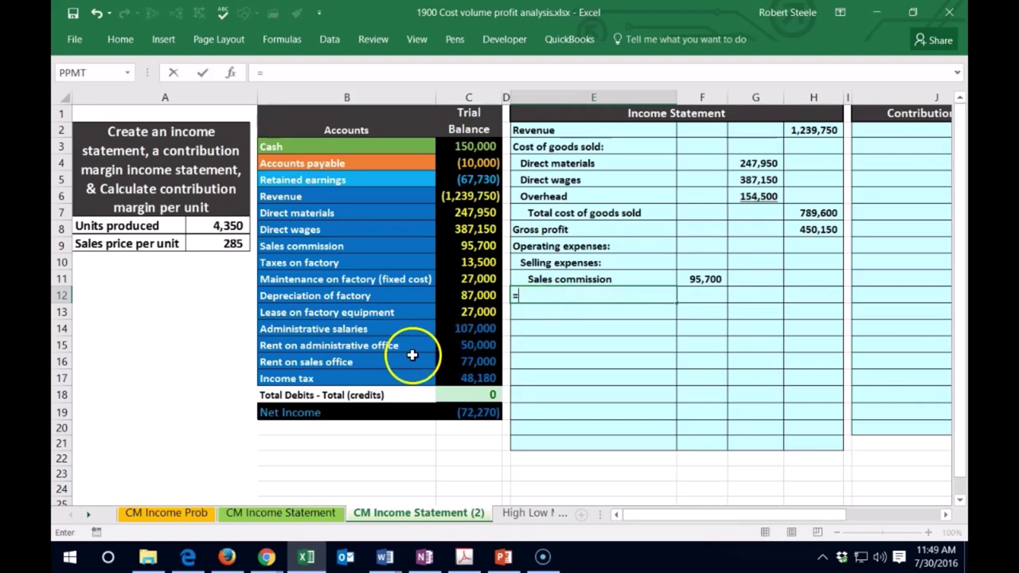
left_click(357, 363)
key("Return")
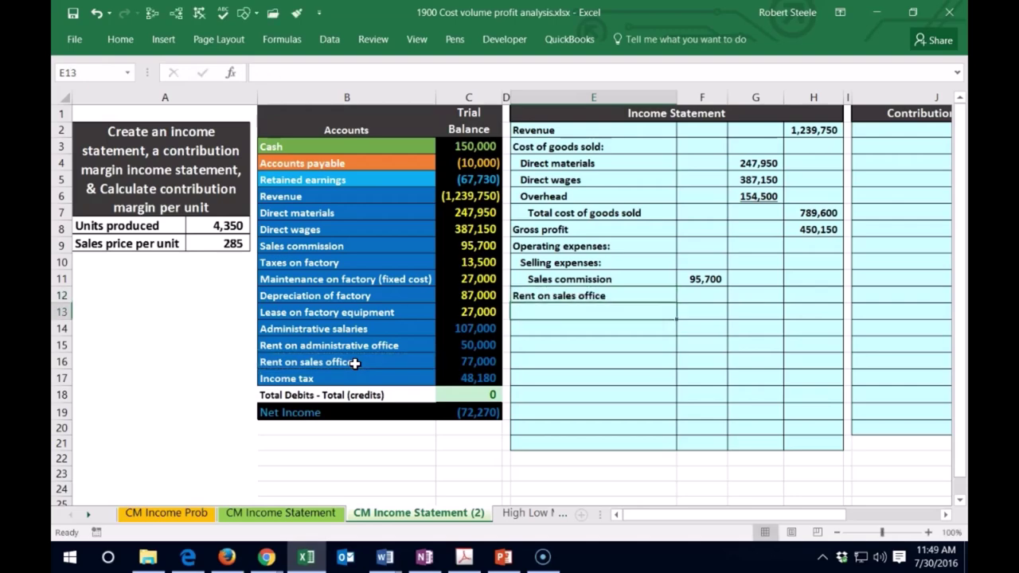
key("Up")
key("Right")
type("=")
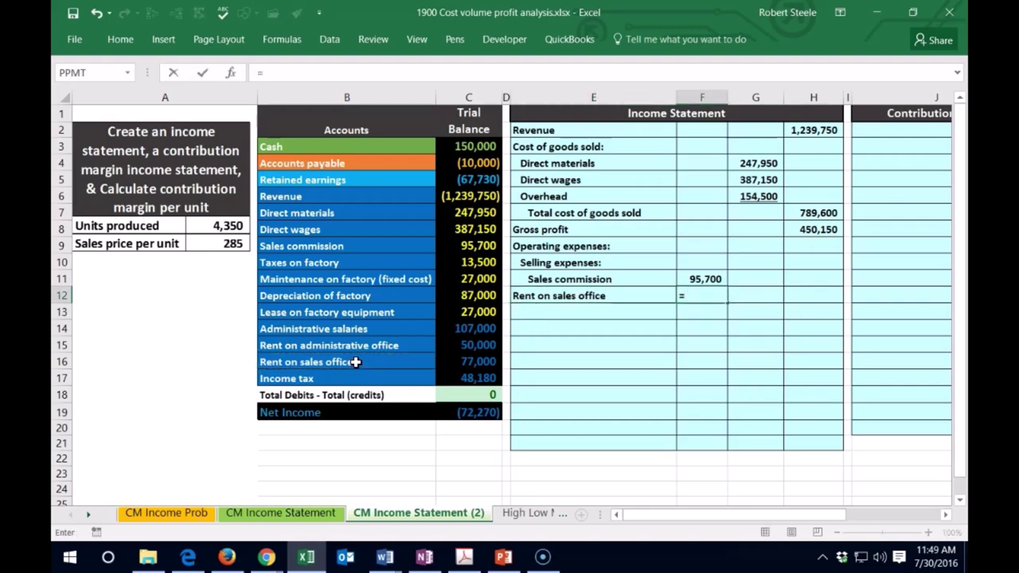
left_click(456, 358)
key("Return")
Change the font colour of the rent on sales office balance in C16 to yellow
left_click(464, 365)
right_click(462, 368)
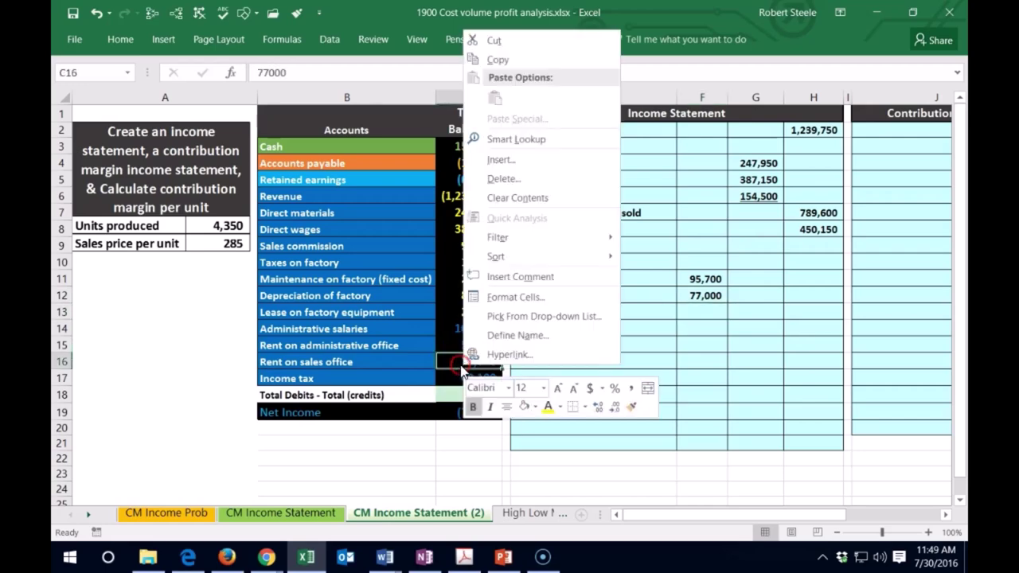
key("Escape")
left_click(646, 335)
Indent the Rent on sales office label in E12 two levels
left_click(581, 300)
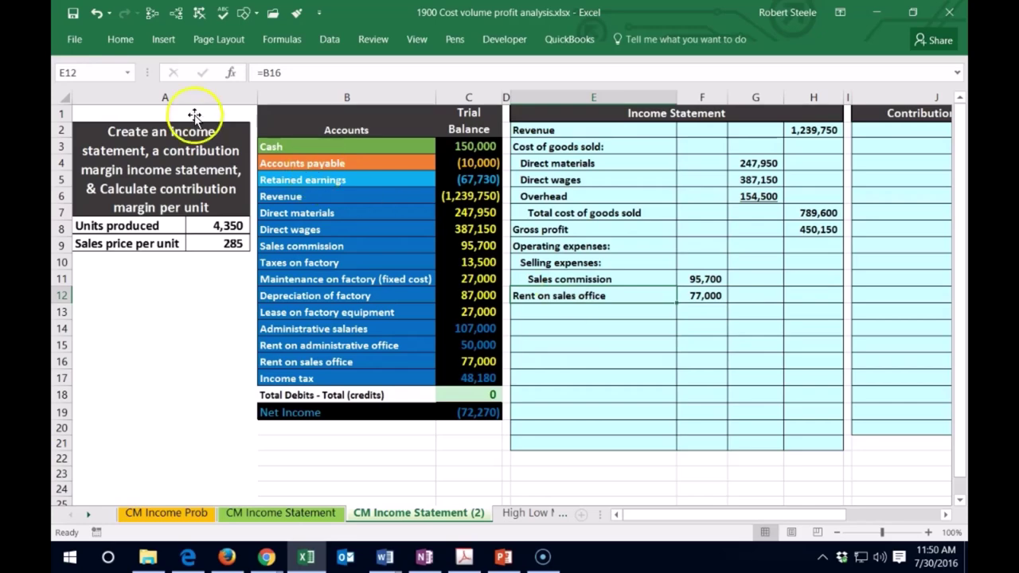
left_click(120, 39)
left_click(345, 93)
left_click(345, 92)
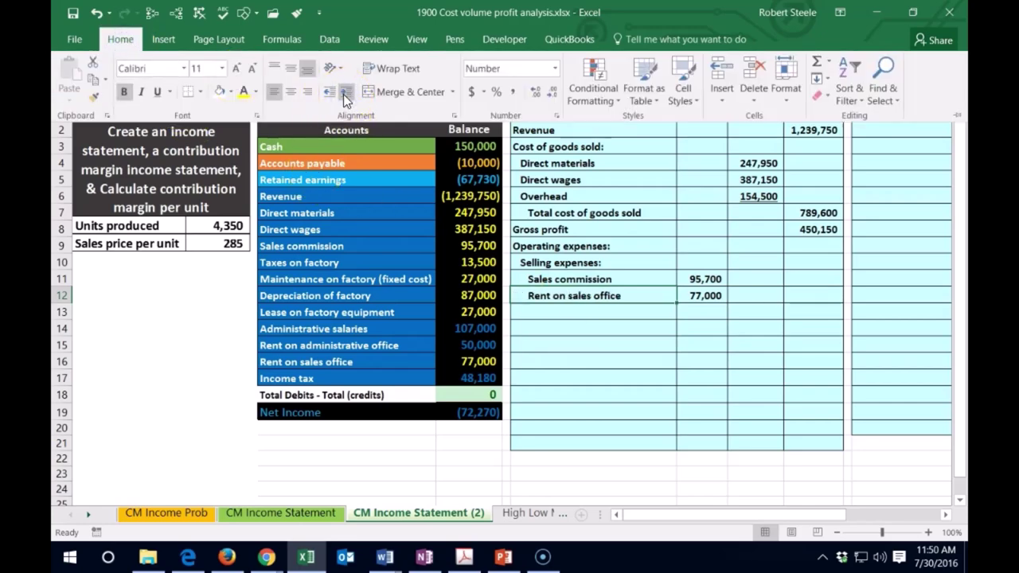
Add the label Total selling expenses in E13 and indent it three levels
left_click(573, 309)
left_click(573, 309)
type("Total selling expenses")
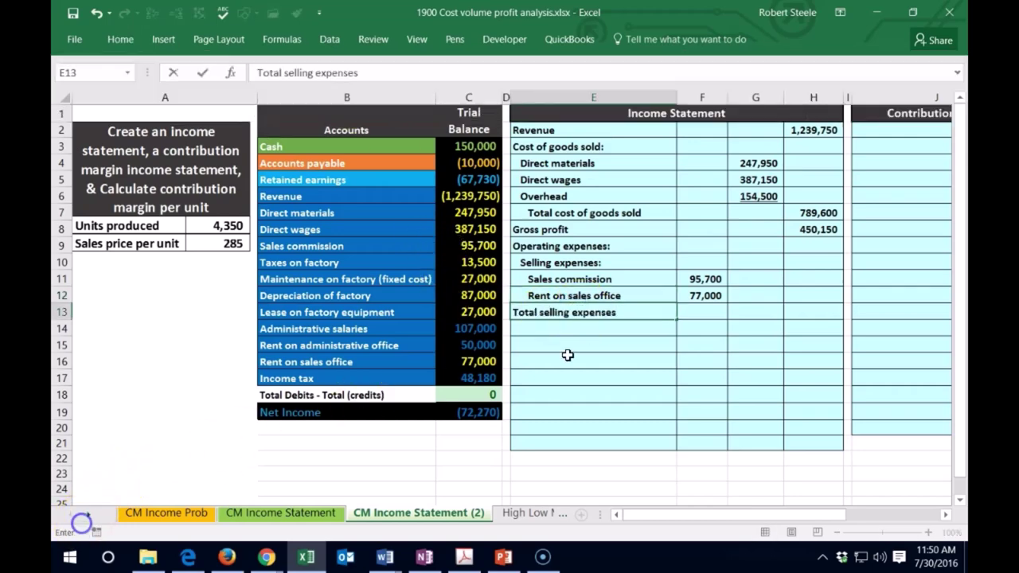
key("ctrl+Return")
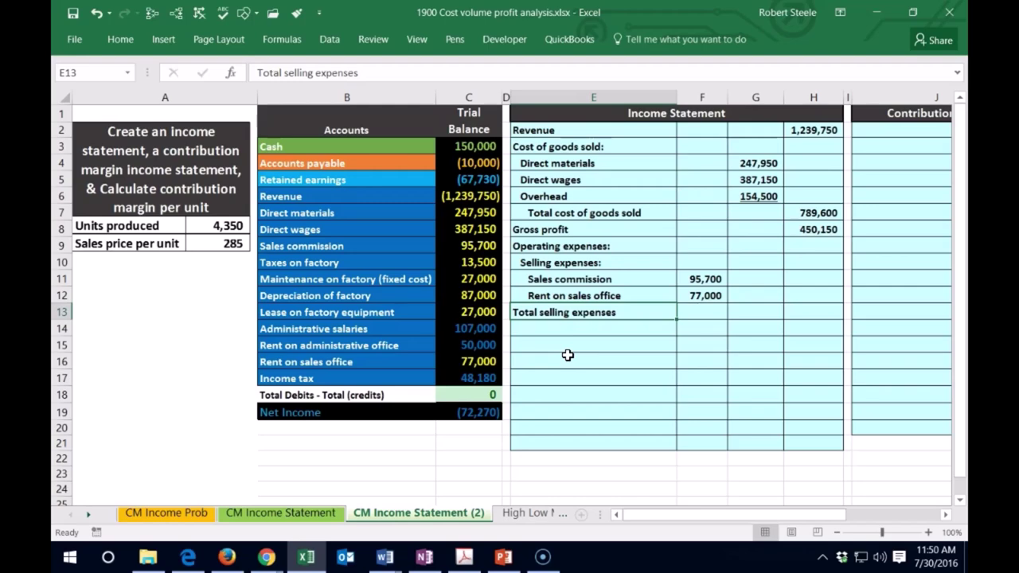
left_click(116, 39)
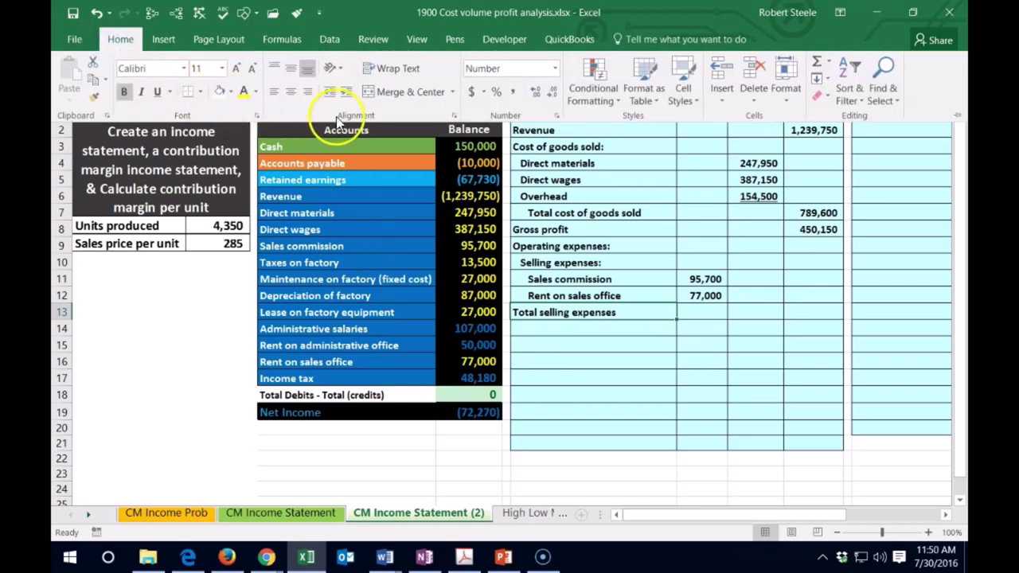
left_click(346, 92)
left_click(346, 92)
left_click(345, 92)
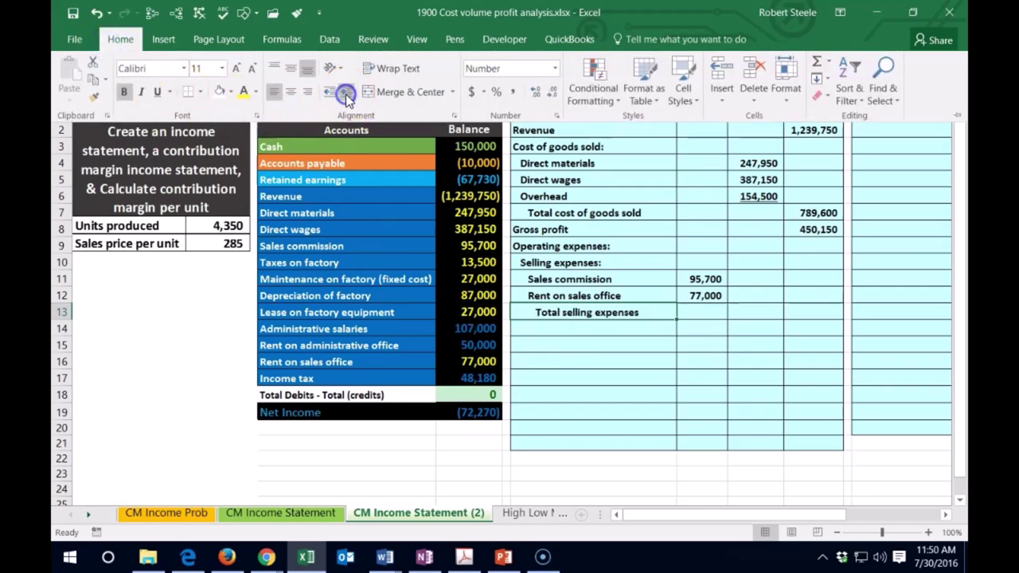
Underline the rent on sales office amount in F12
left_click(747, 312)
left_click(747, 312)
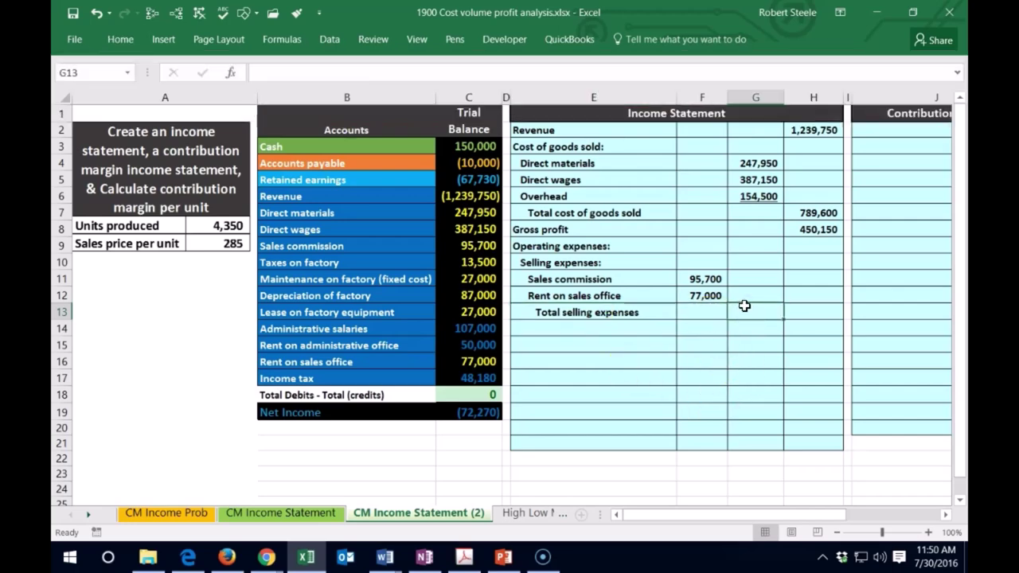
left_click(734, 307)
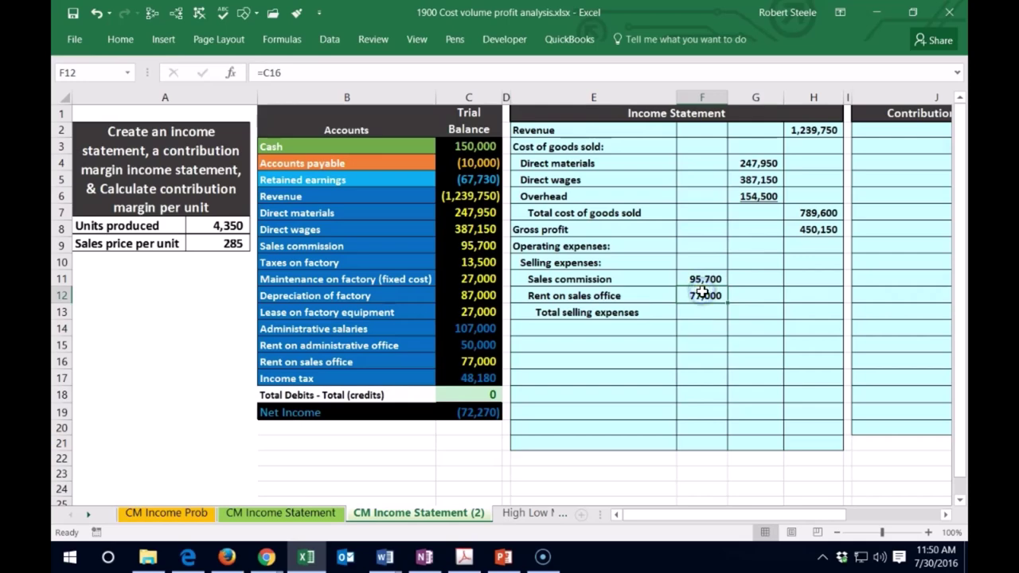
left_click(121, 39)
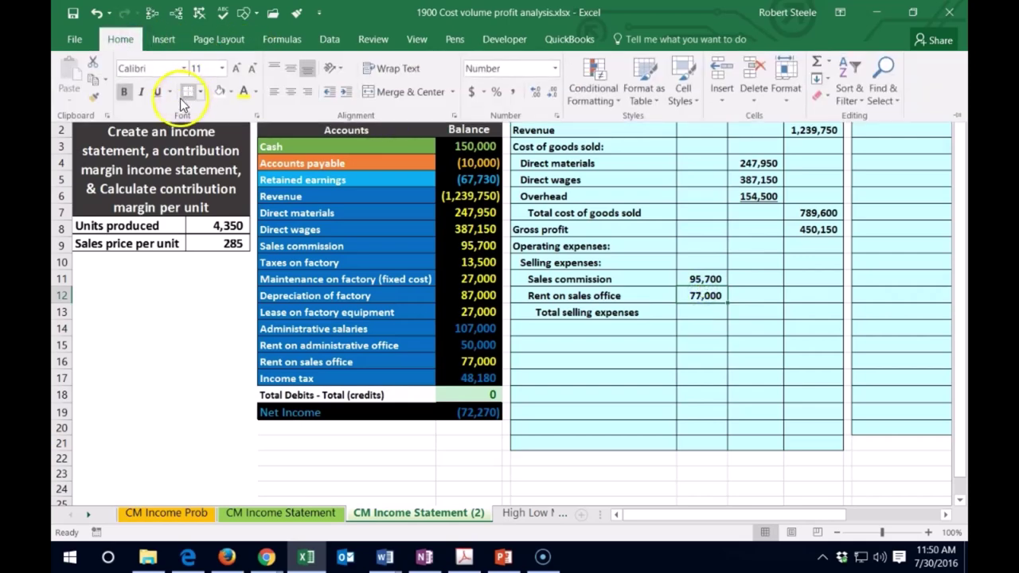
Total the selling expenses in G13 with a SUM of F11:F12
left_click(750, 313)
left_click(750, 311)
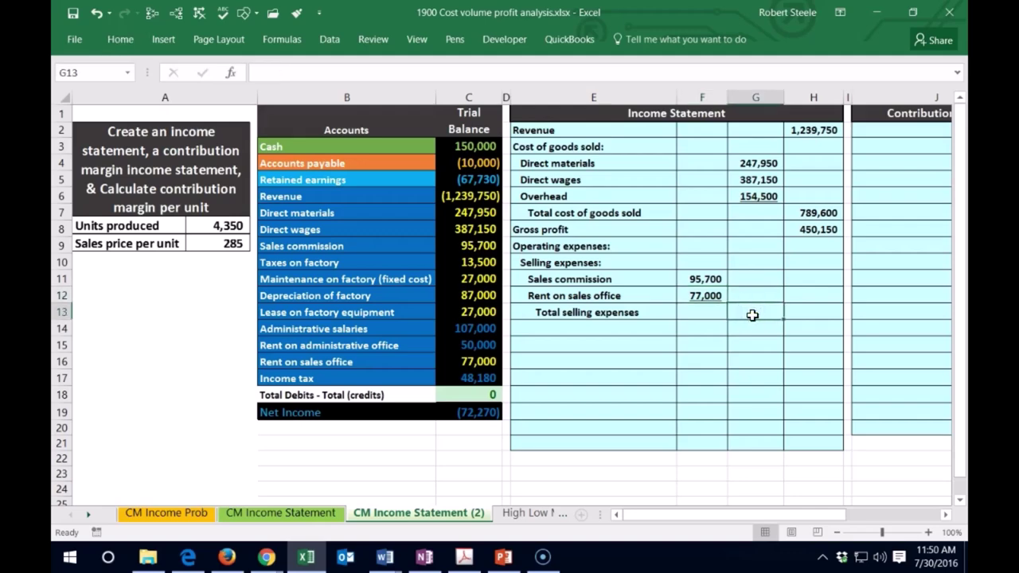
type("=sum(")
key("Left")
key("Up")
key("Up")
key("shift+Down")
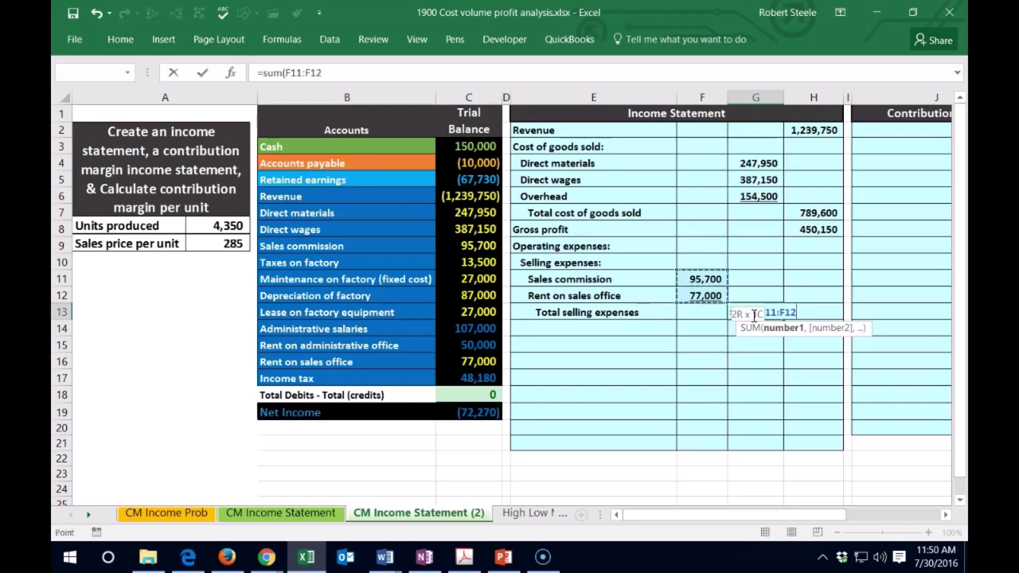
key("Return")
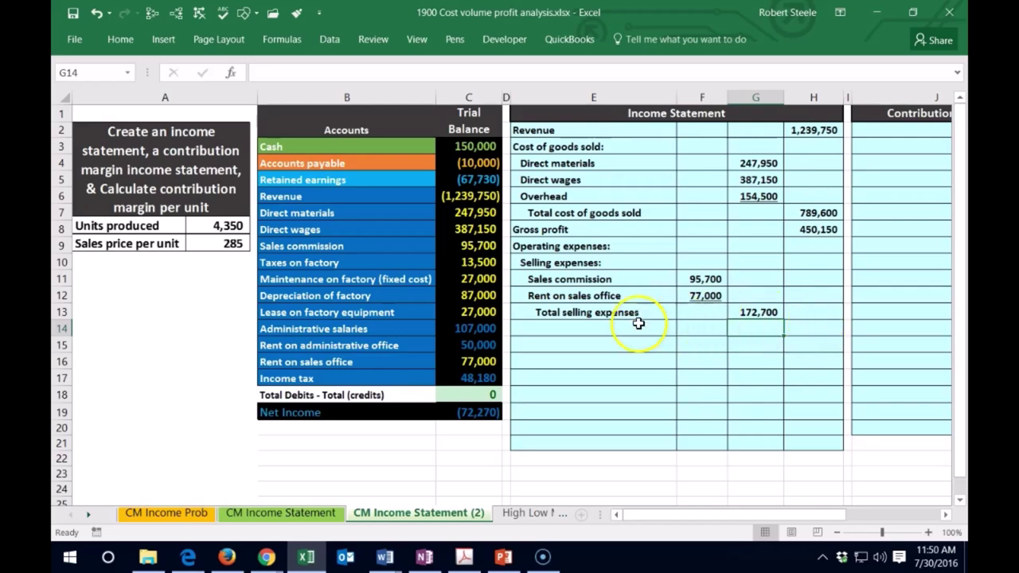
Add the subheading "Aministrative expenses:" in E14 and indent it one level
left_click(582, 330)
type("Aministrative expenses:")
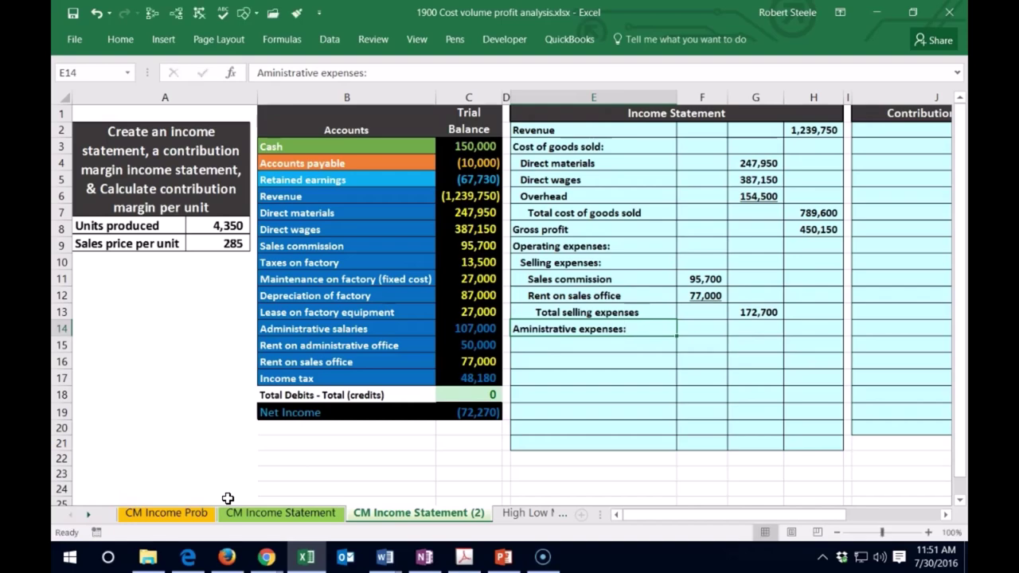
left_click(120, 40)
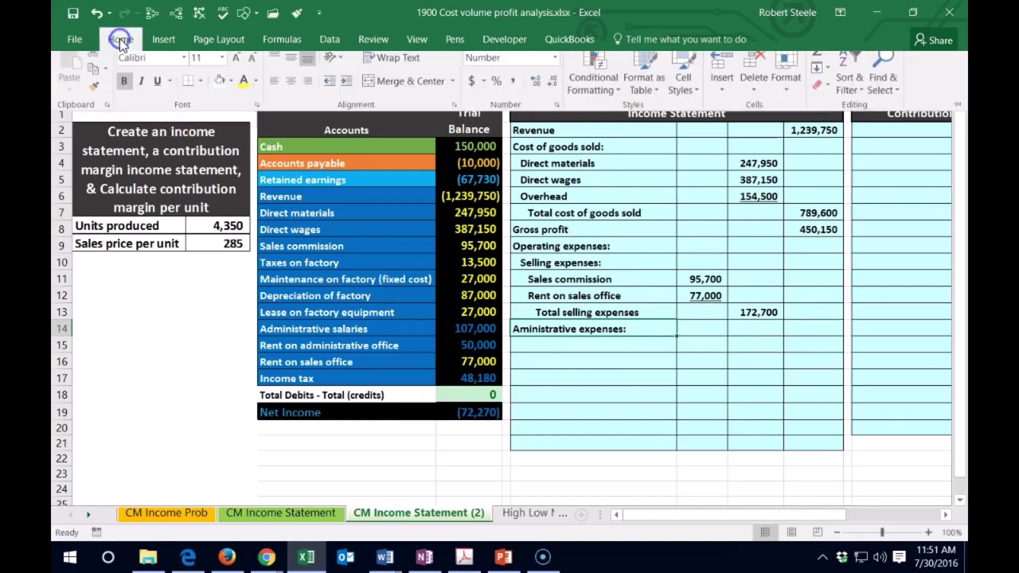
left_click(344, 93)
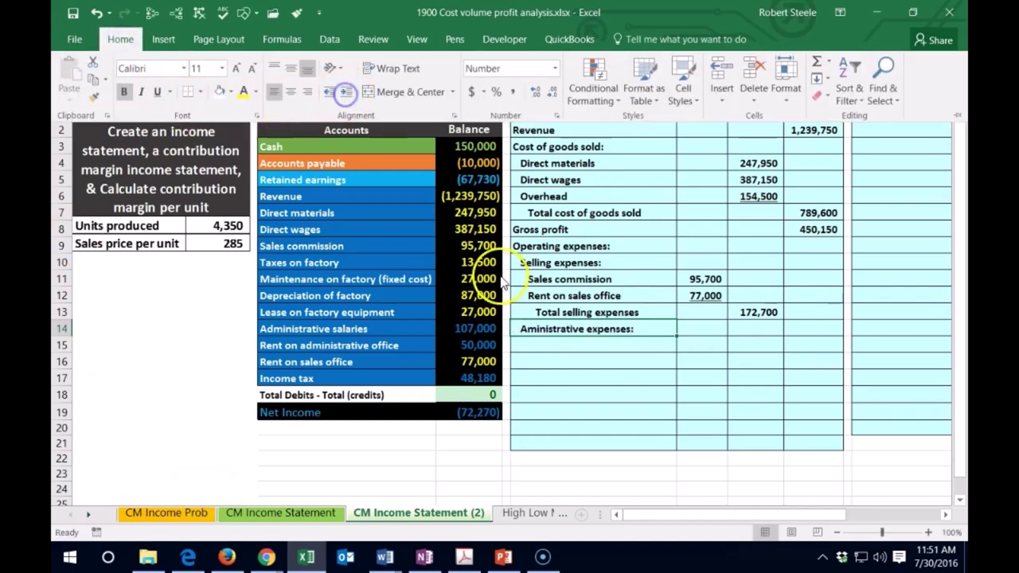
left_click(597, 335)
left_click(587, 246)
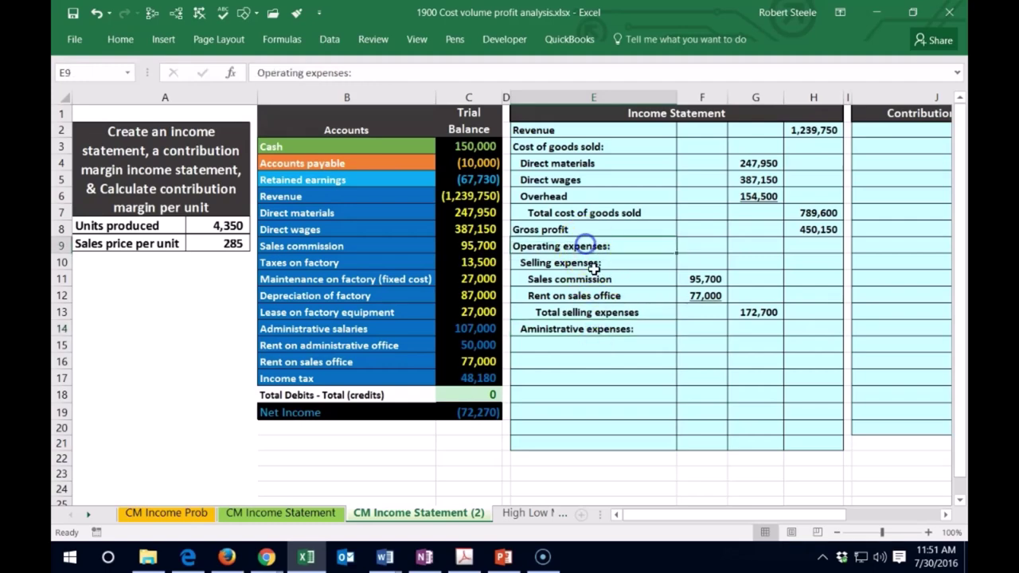
Link E15 to the administrative salaries account name in B14 and indent it two levels
left_click(568, 346)
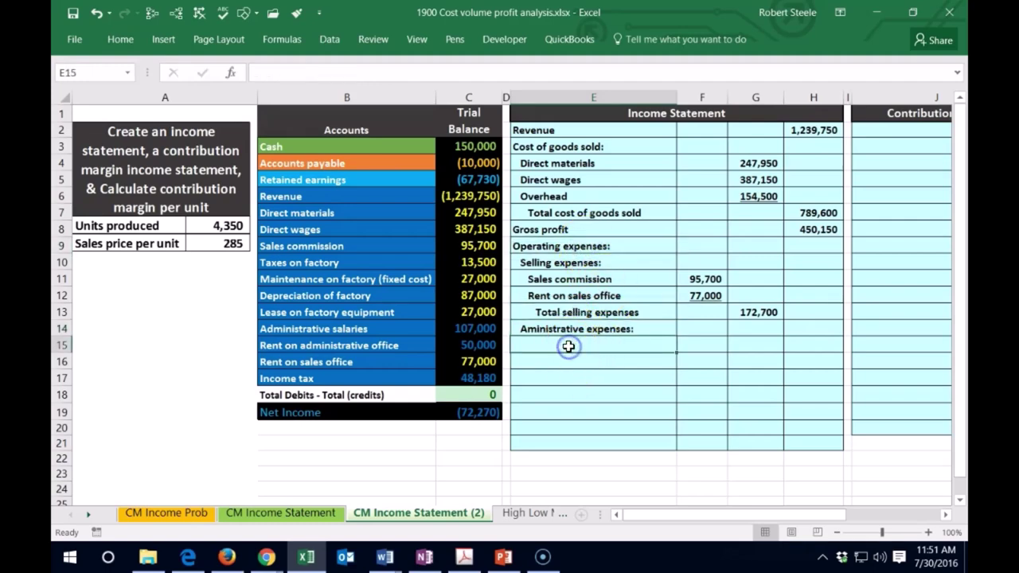
left_click(577, 343)
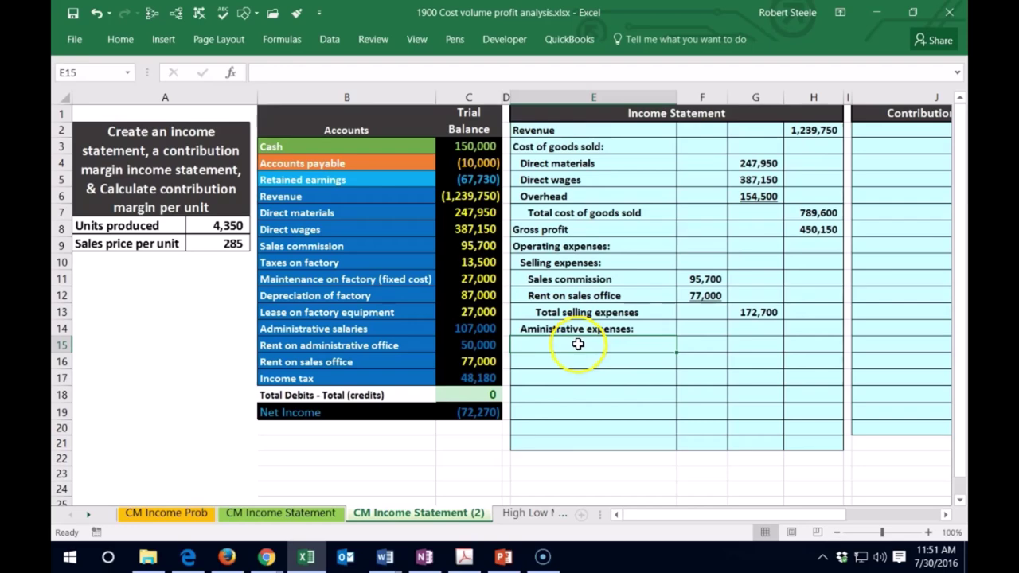
type("=")
left_click(353, 336)
key("Return")
key("Up")
left_click(130, 41)
left_click(348, 93)
left_click(348, 93)
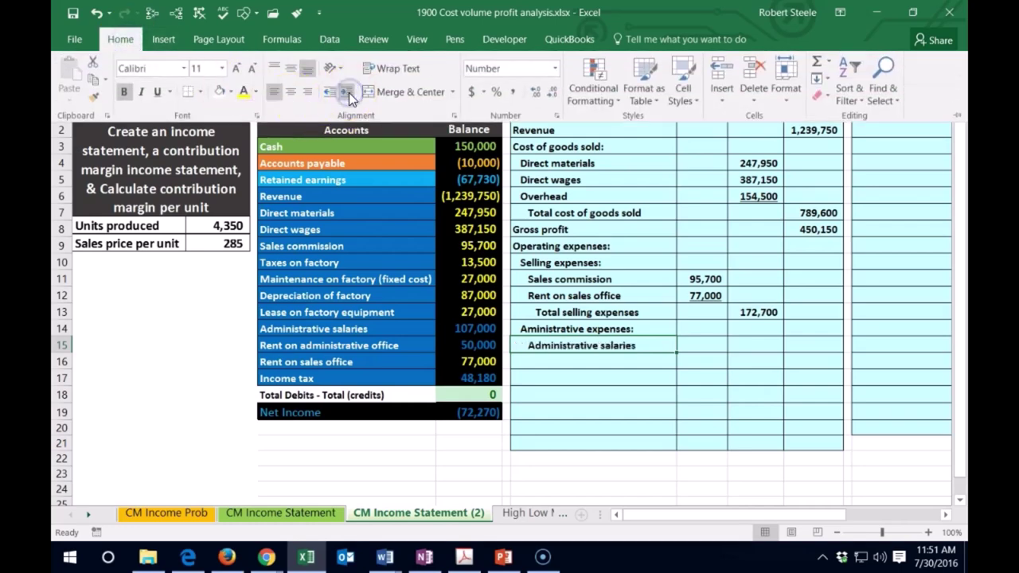
Link F15 to the administrative salaries balance in C14 and change that balance's font colour to yellow
left_click(703, 346)
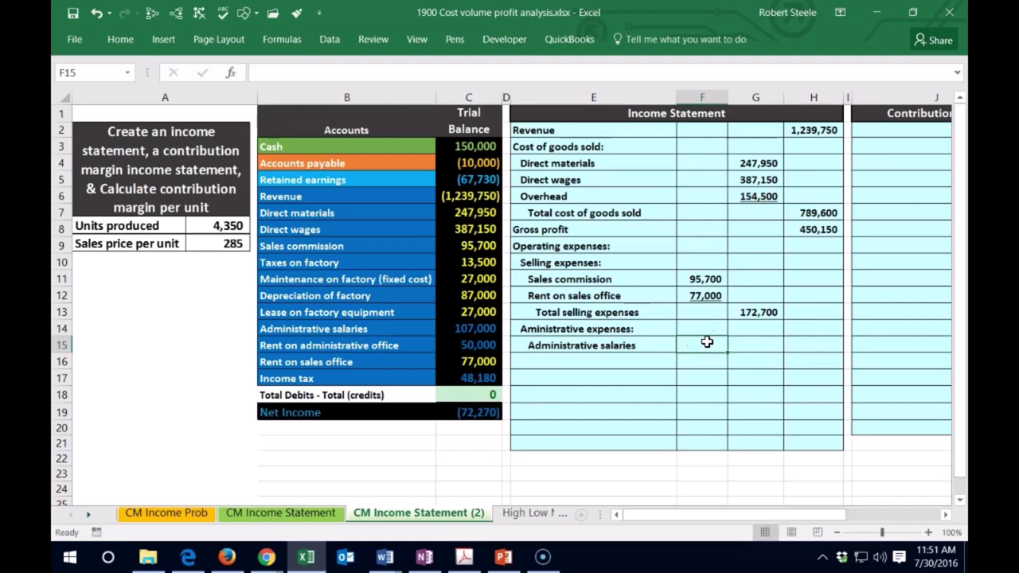
type("=")
left_click(475, 329)
key("Return")
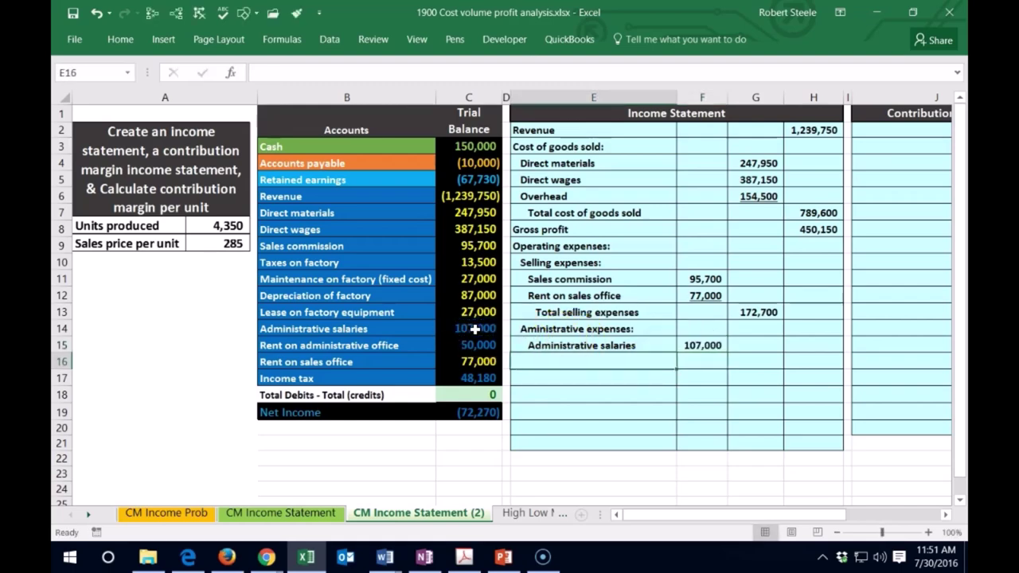
right_click(475, 328)
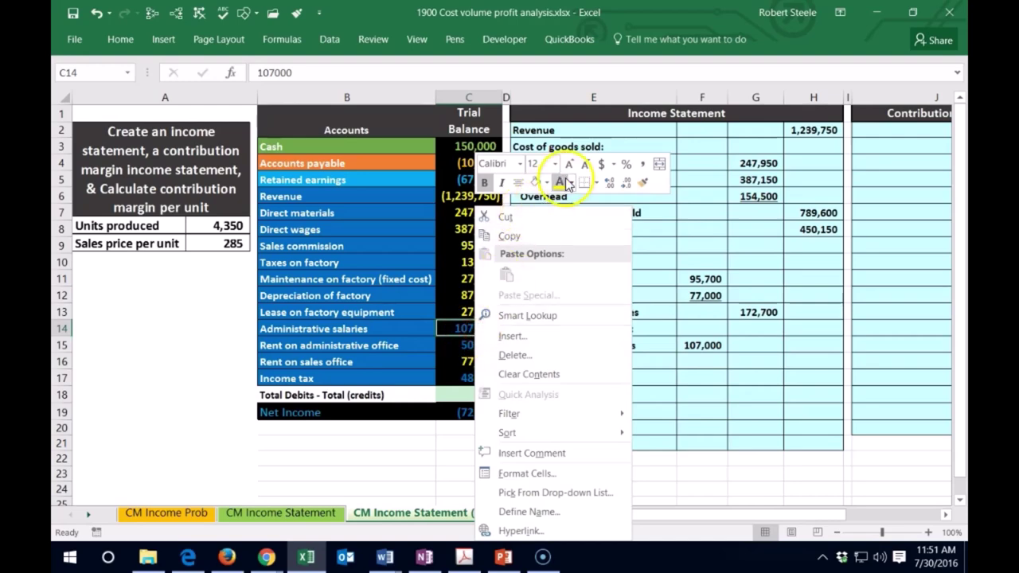
key("Escape")
Link E16 to the rent on administrative office account name in B15 and indent it two levels
left_click(558, 359)
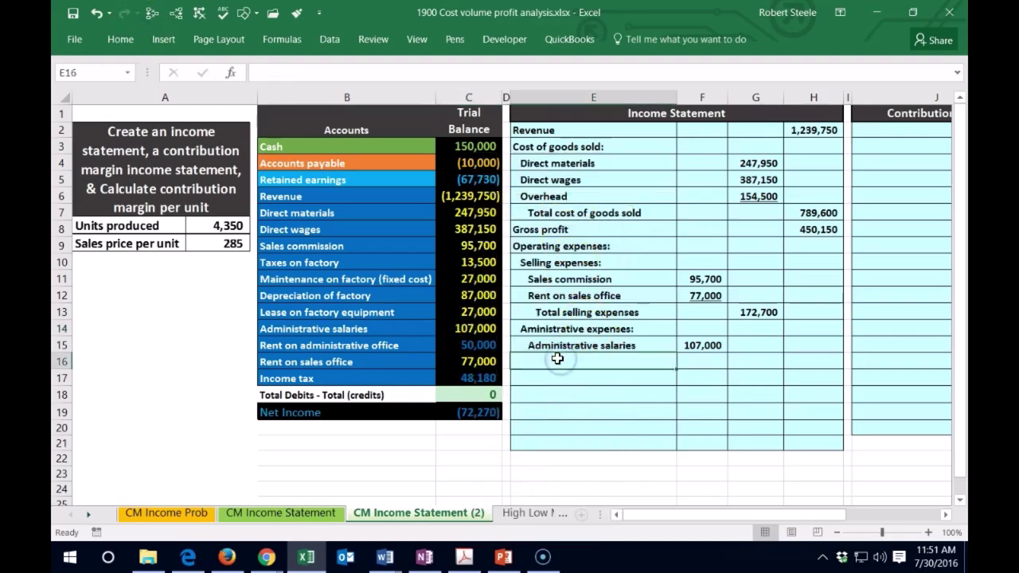
type("=")
left_click(376, 345)
key("Return")
key("Up")
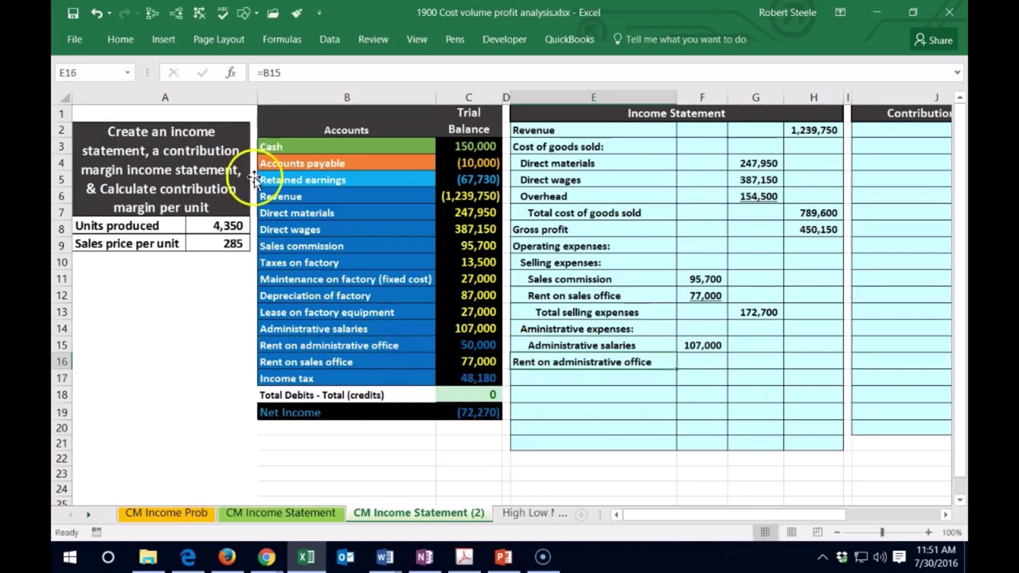
left_click(121, 39)
left_click(345, 92)
left_click(346, 92)
left_click(673, 361)
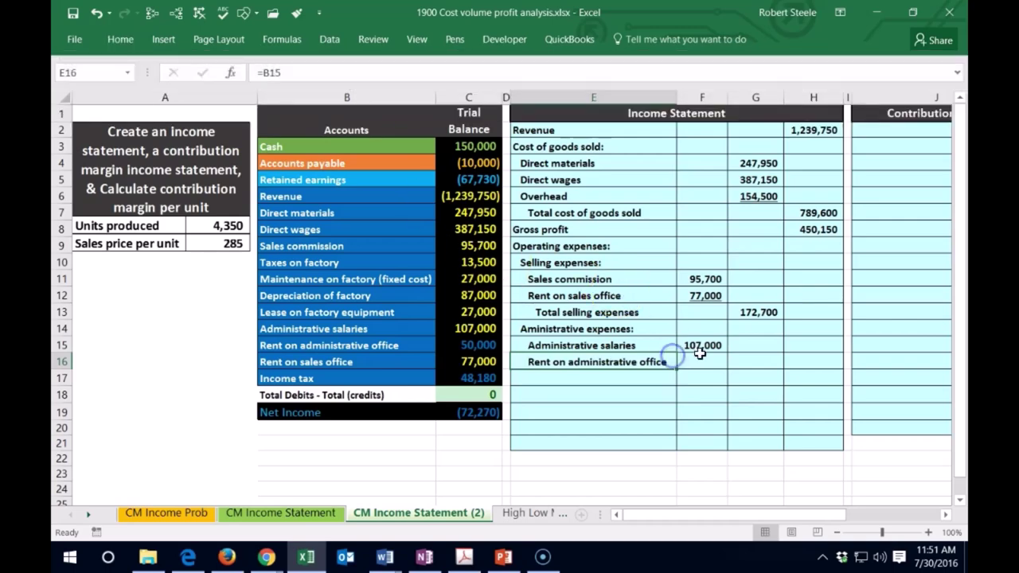
Link F16 to the rent on administrative office balance in C15 and change that balance's font colour to yellow
left_click(689, 359)
type("=")
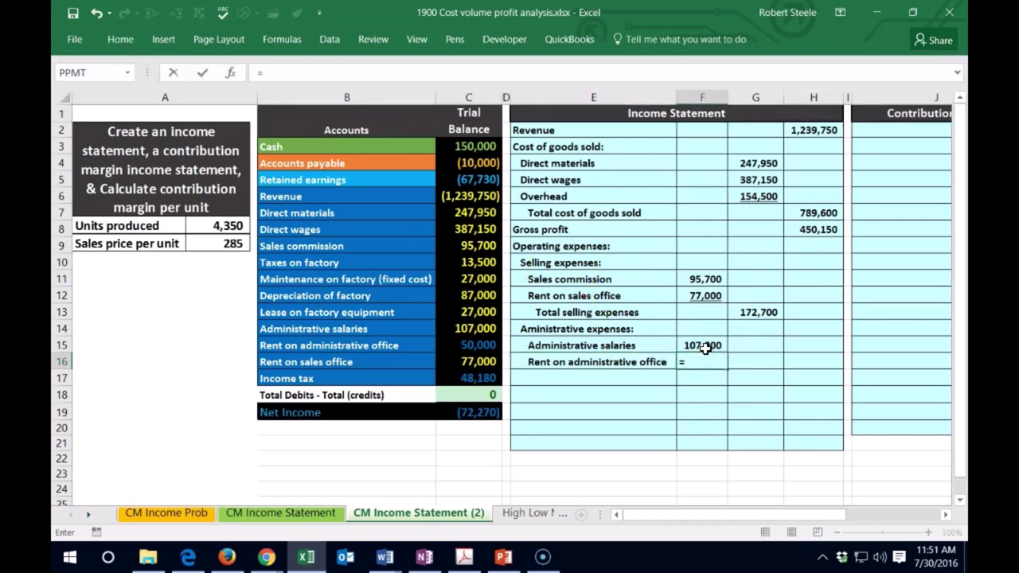
left_click(482, 344)
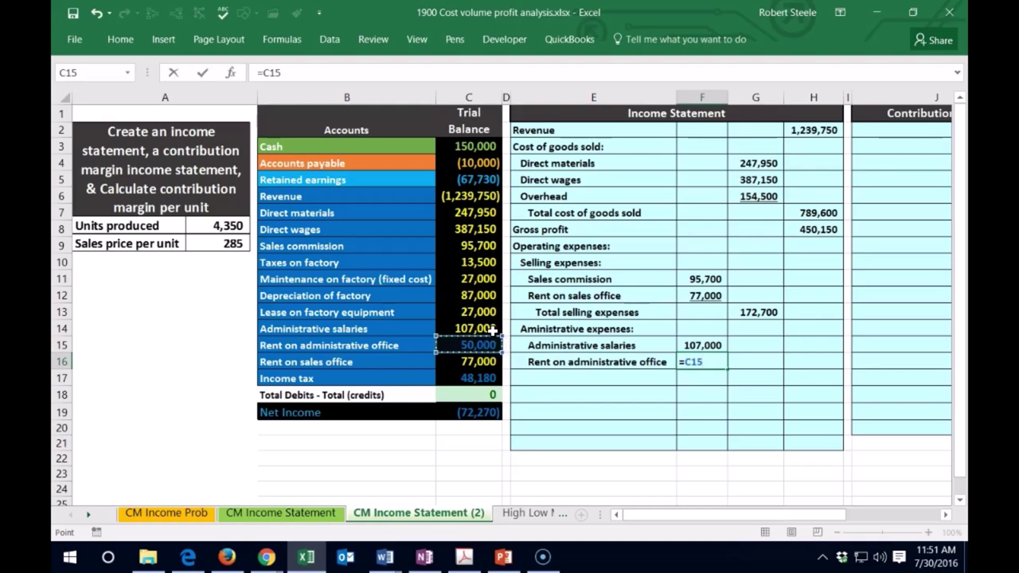
key("Return")
left_click(478, 345)
right_click(478, 344)
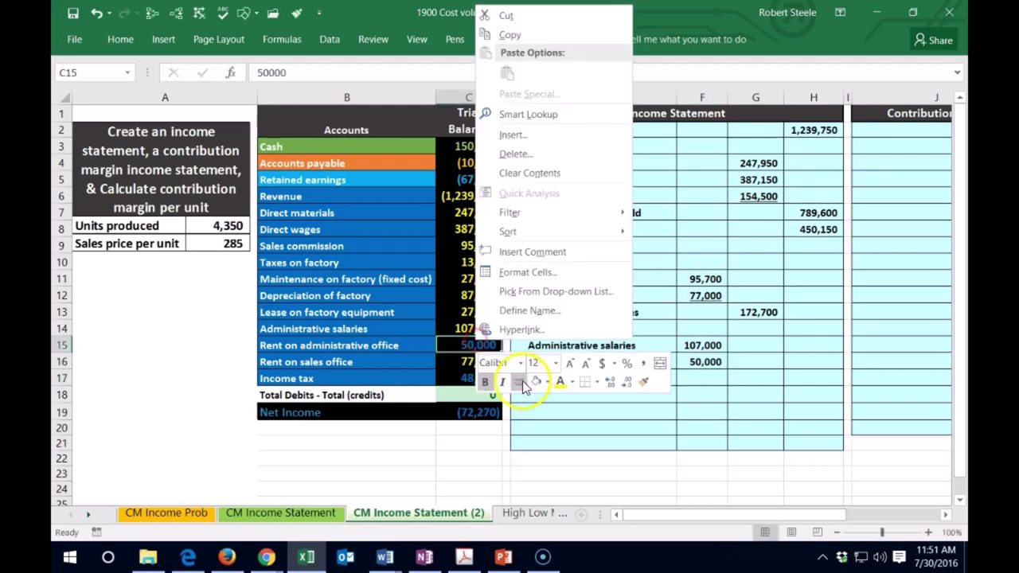
key("Escape")
left_click(452, 377)
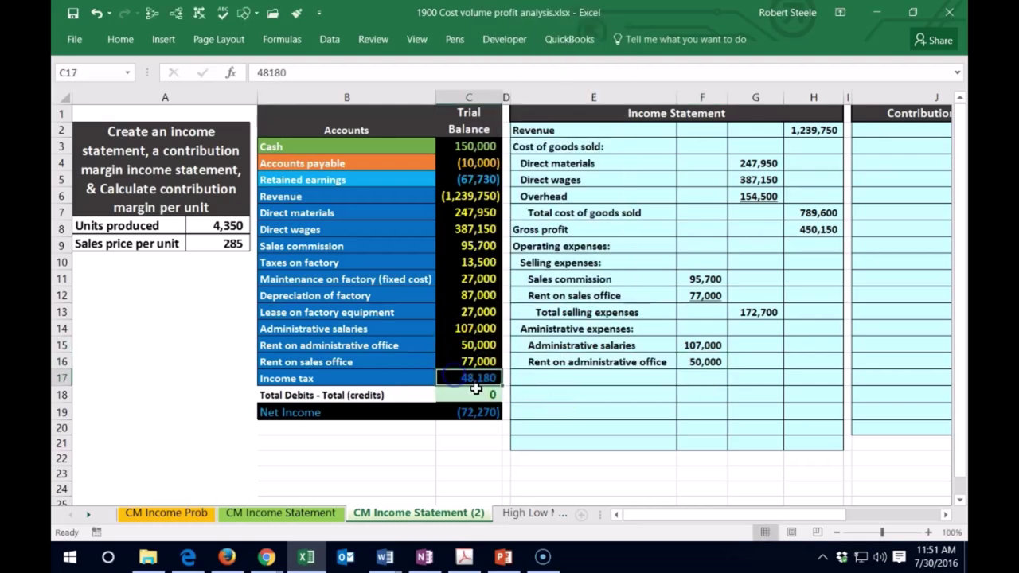
Underline the rent on administrative office amount in F16
left_click(697, 360)
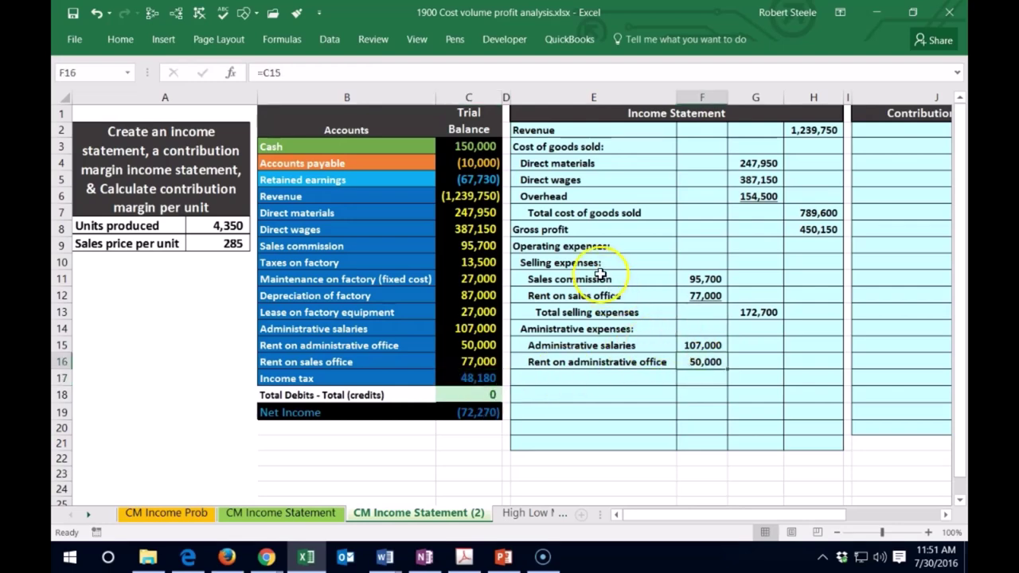
left_click(122, 40)
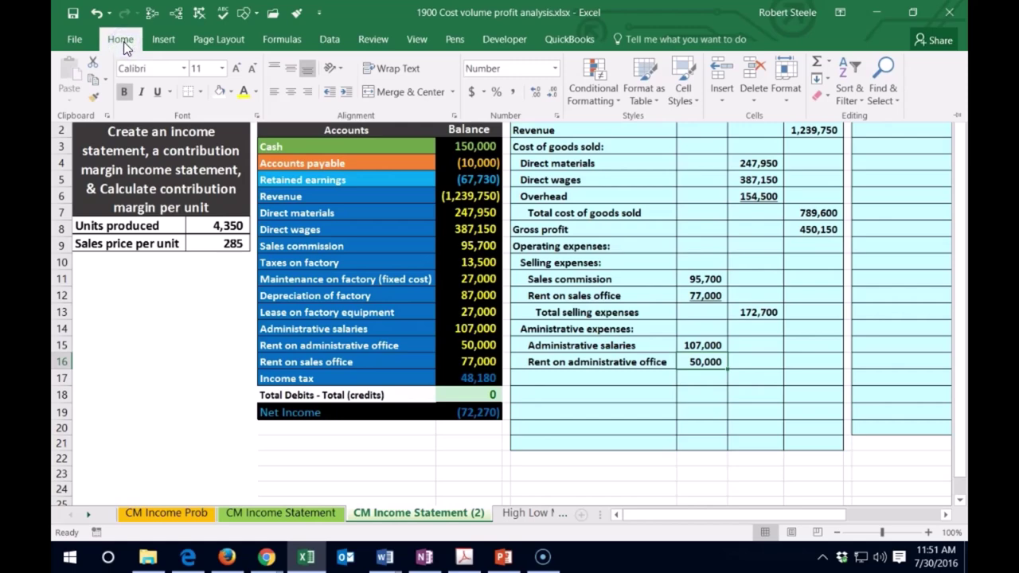
left_click(156, 92)
Add the label Total administrative expenses in E17 and indent it three levels
left_click(543, 383)
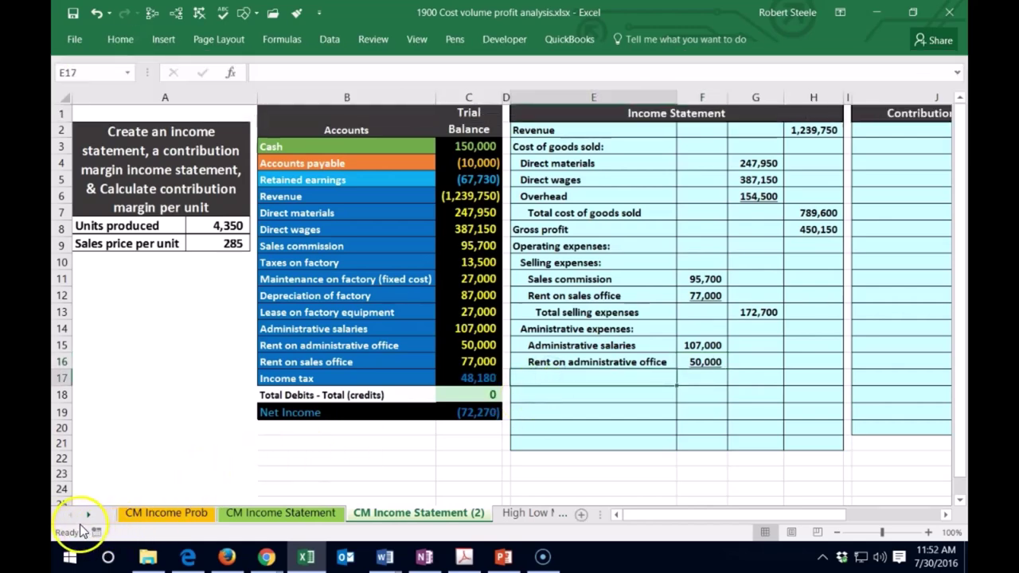
type("Total administrative expenses")
left_click(400, 368)
left_click(120, 39)
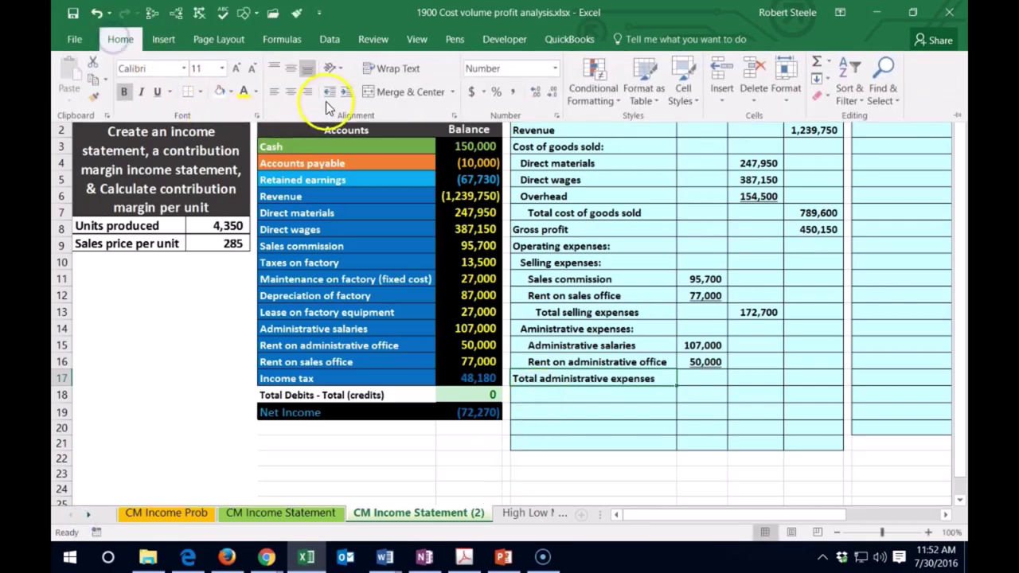
left_click(346, 91)
left_click(346, 91)
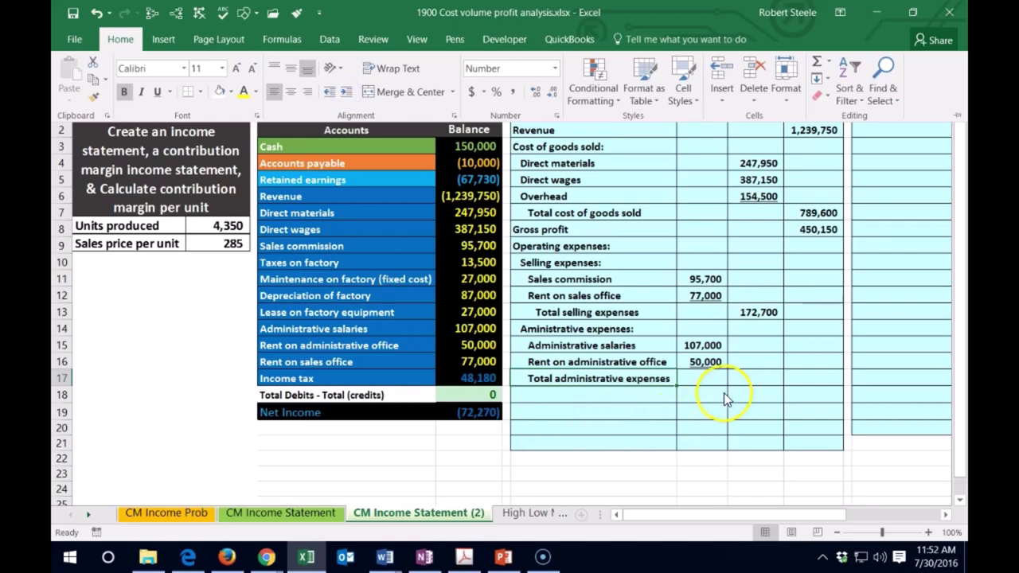
left_click(345, 92)
Total the administrative expenses in G17 with a SUM of F15:F16
left_click(757, 376)
left_click(757, 376)
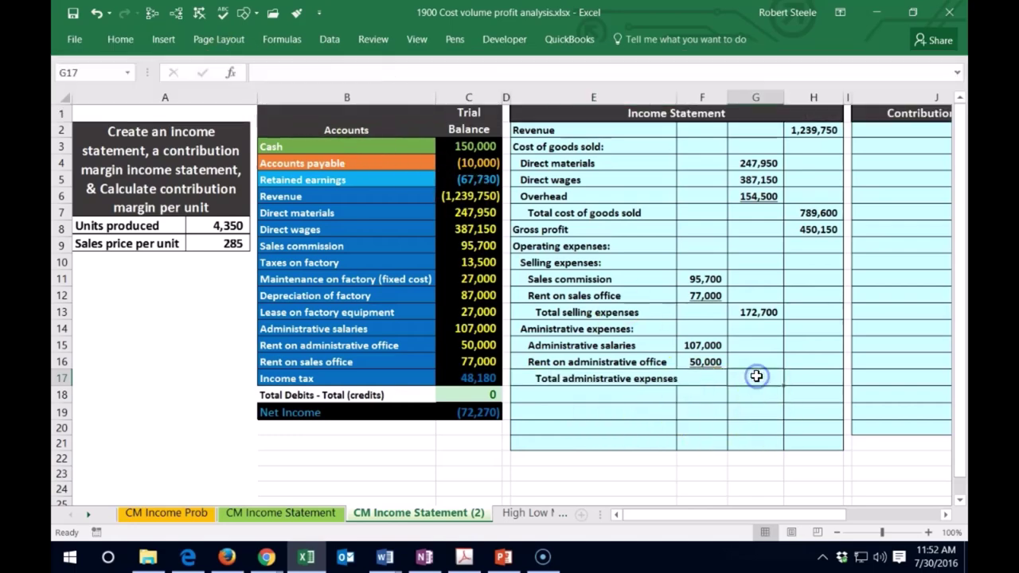
type("=sum(")
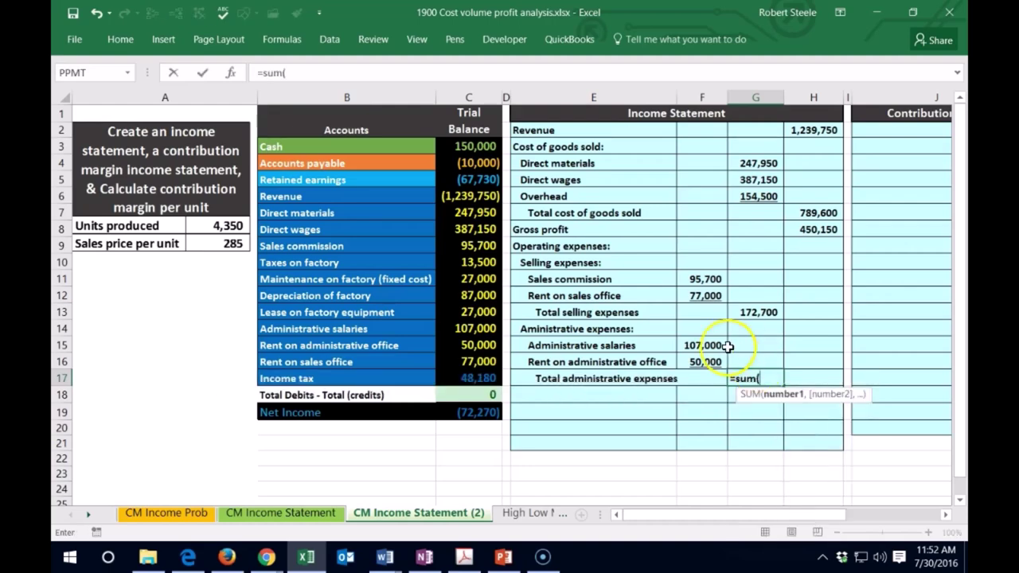
left_click_drag(708, 346, 712, 361)
key("Return")
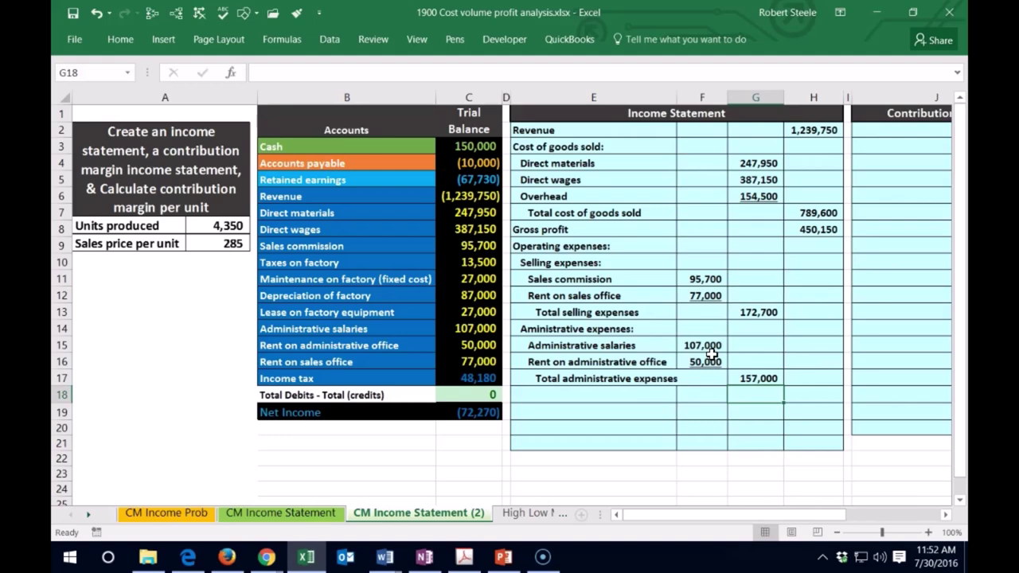
Add the label Total operating expenses in E18
key("Left")
key("Left")
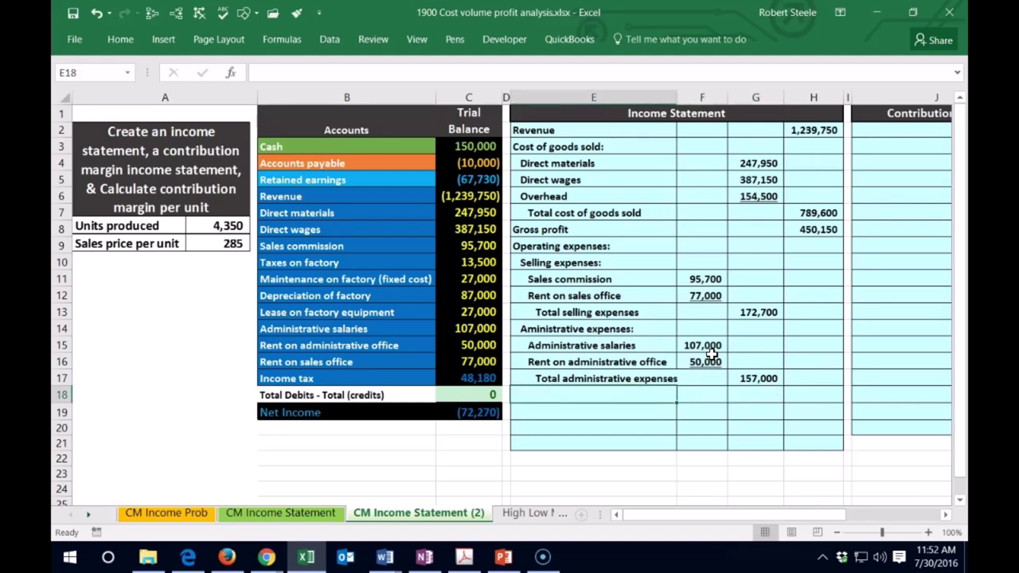
type("otal operating expenses")
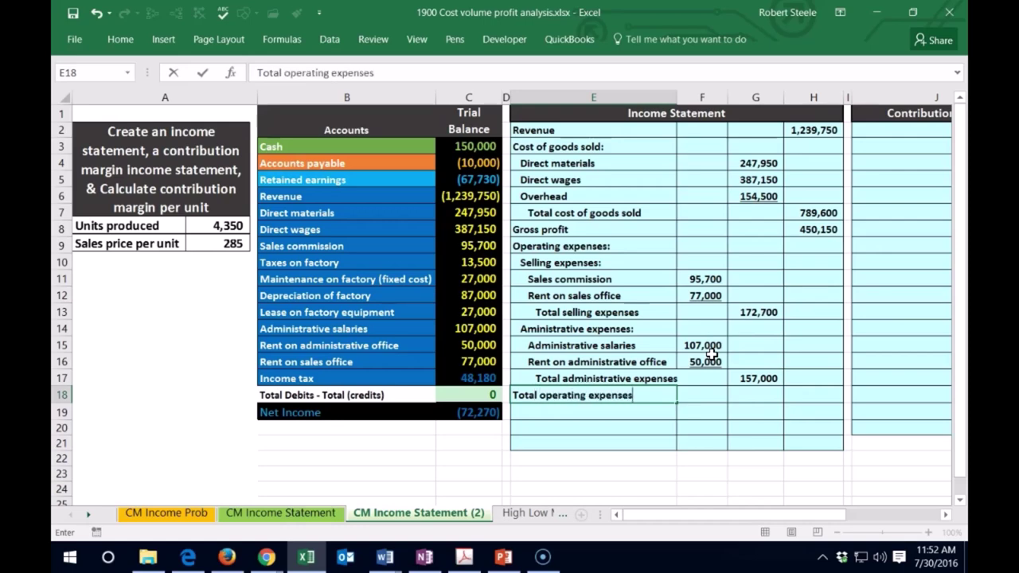
key("Right")
key("Right")
key("Right")
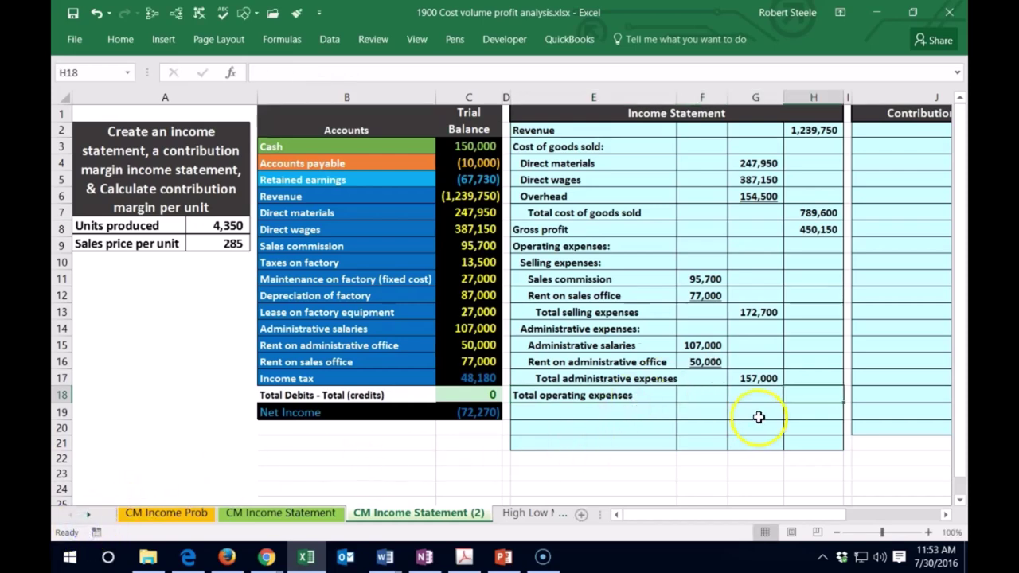
Review the selling and administrative expense totals in G13 and G17, and underline the total administrative expenses amount
left_click_drag(761, 311, 757, 382)
right_click(746, 313)
left_click(746, 313)
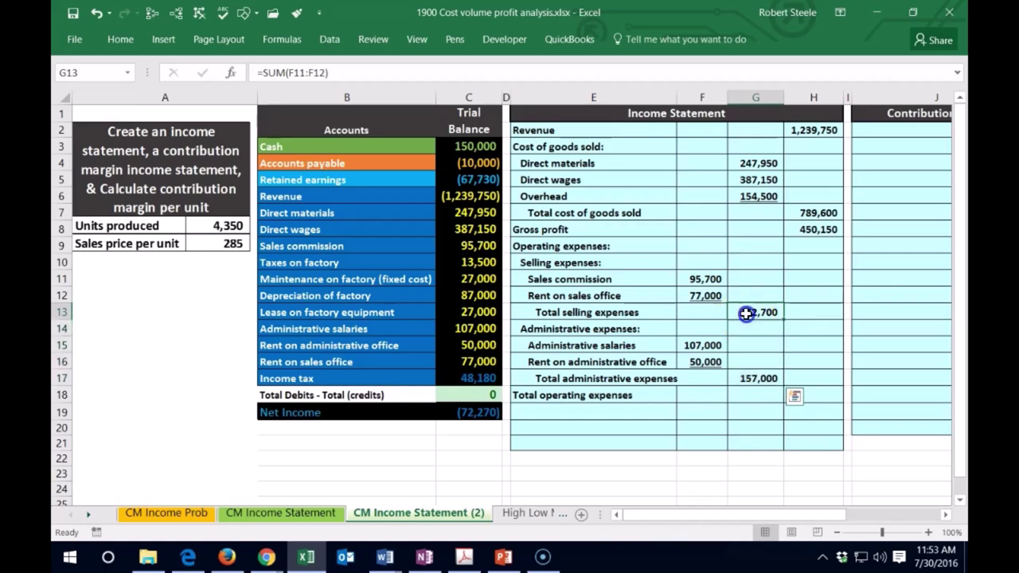
left_click_drag(746, 313, 758, 379)
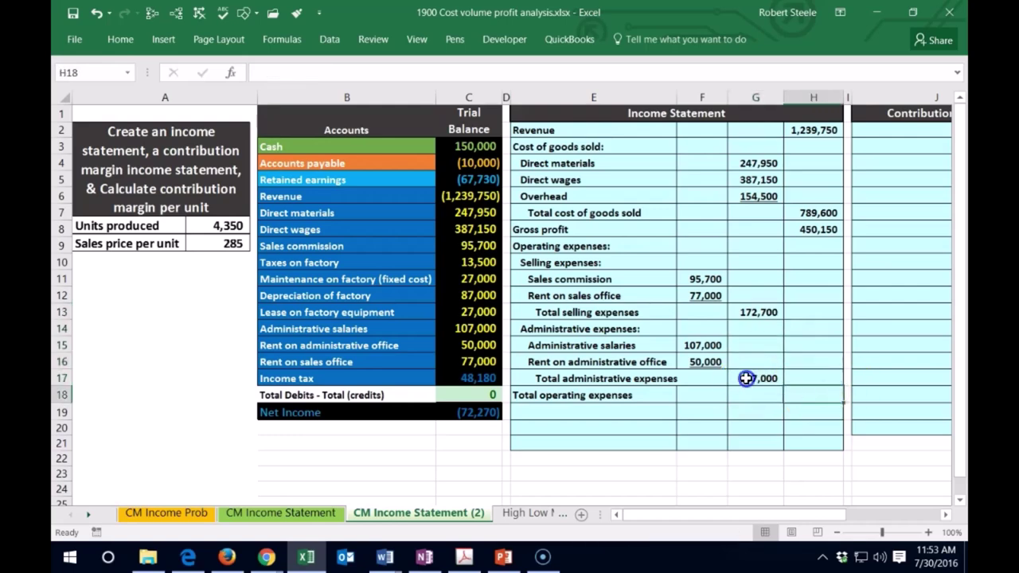
left_click(756, 379)
left_click(120, 39)
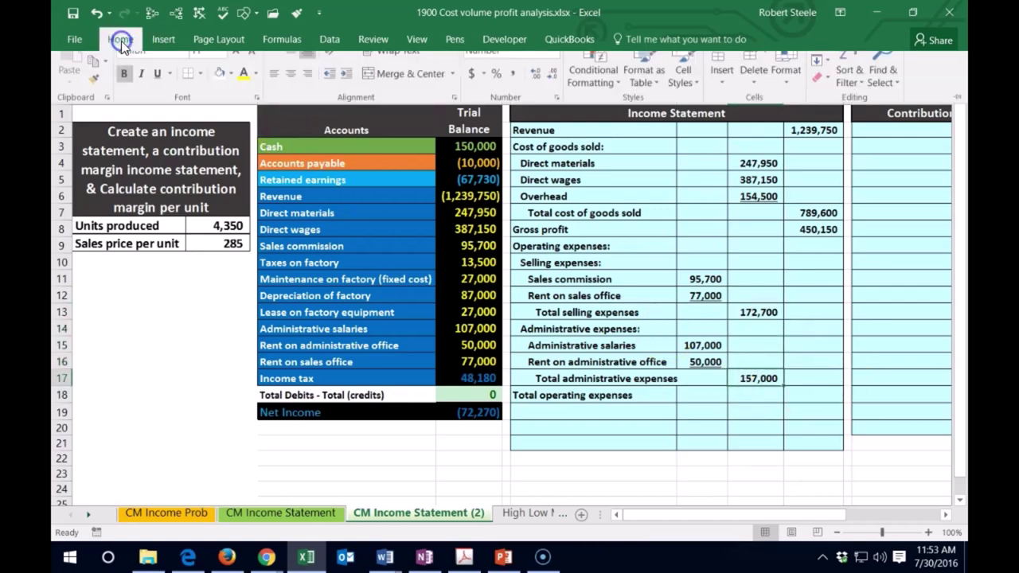
left_click(816, 396)
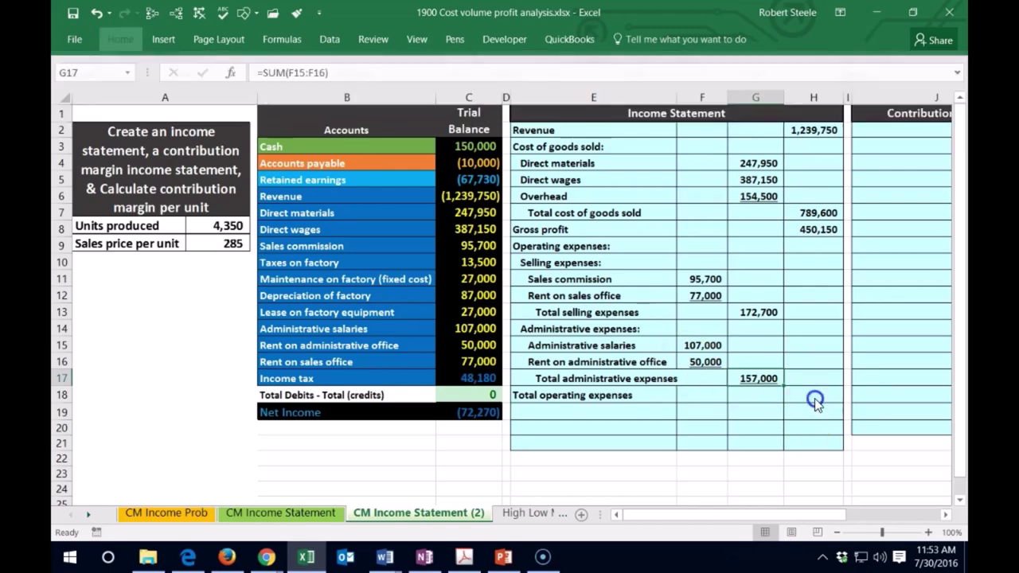
Total the operating expenses in H18 with a SUM of G13:G17 and underline the amount
left_click(812, 391)
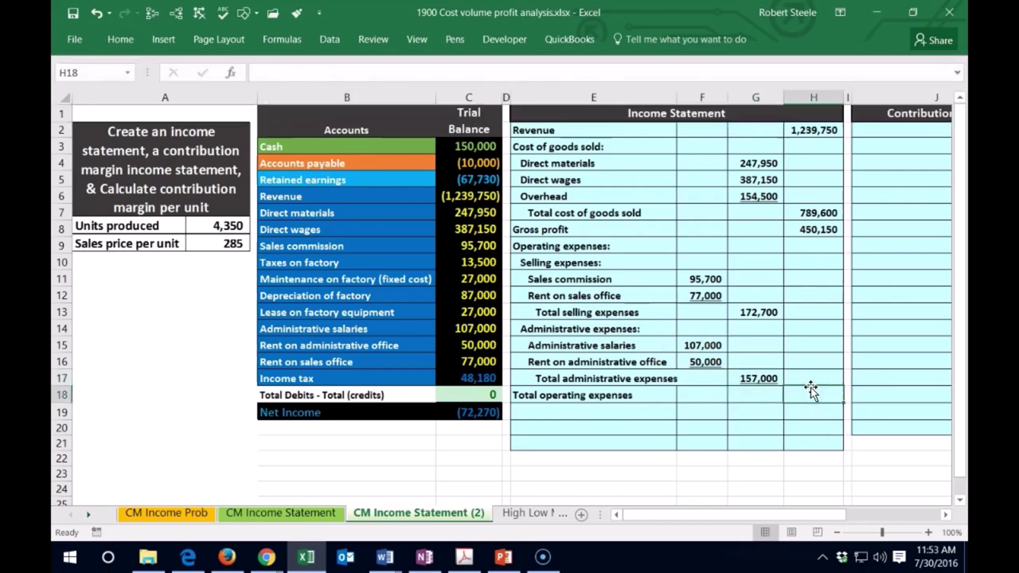
type("=sum(")
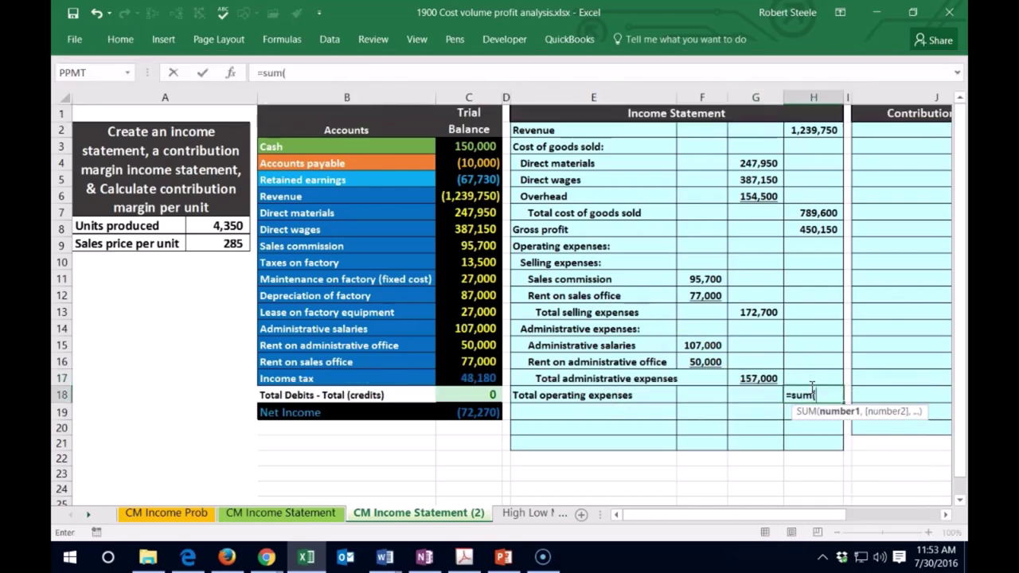
left_click_drag(760, 312, 767, 381)
key("Return")
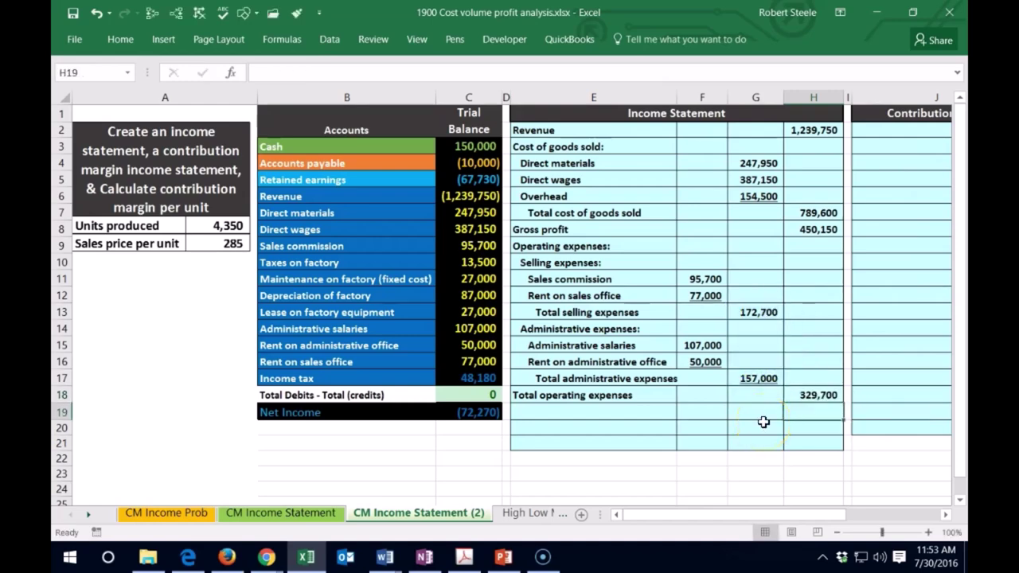
key("Up")
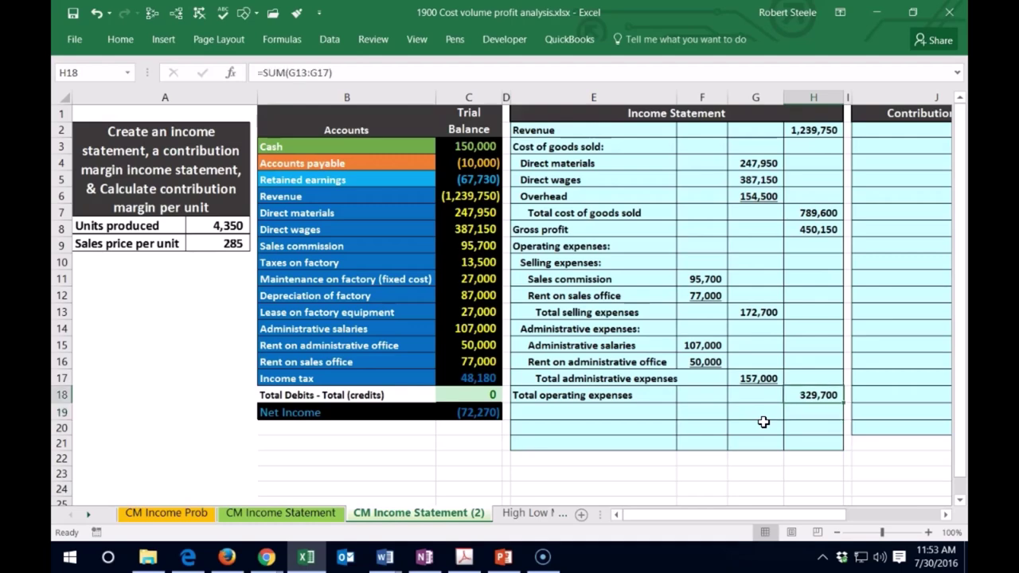
left_click(121, 39)
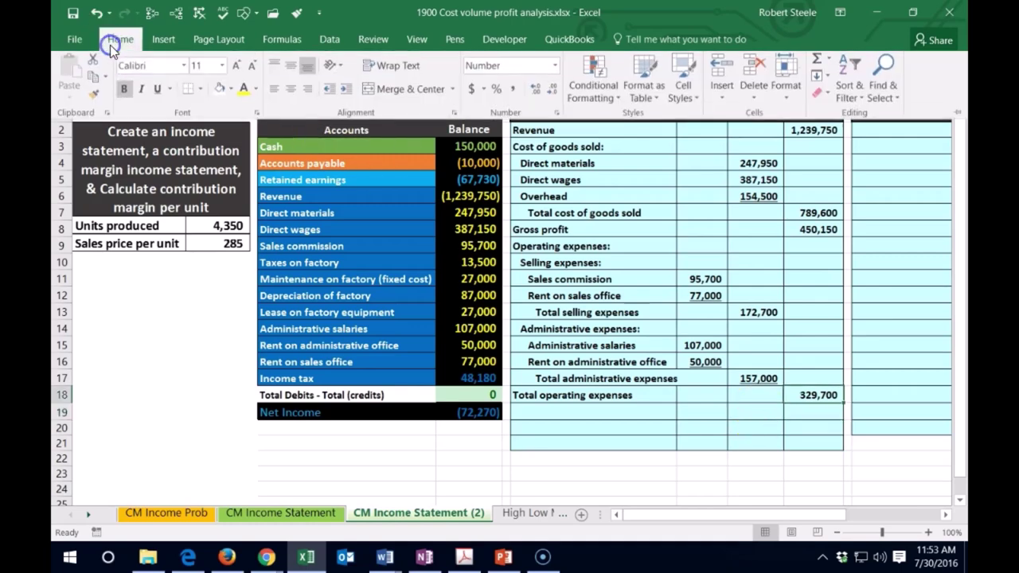
Add the label Income befor income tax in E19
left_click(542, 406)
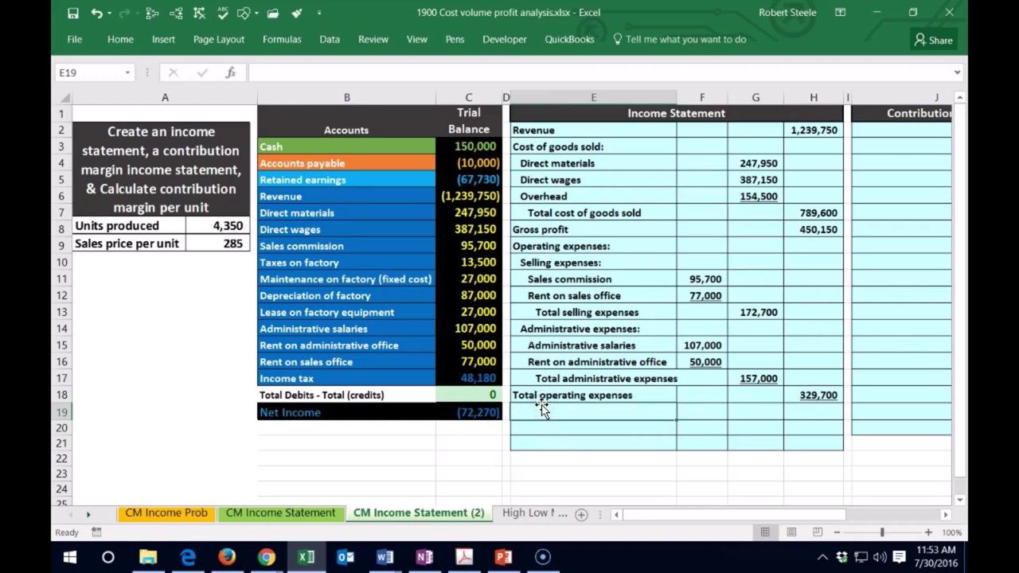
type("Income befor income tax")
left_click(825, 420)
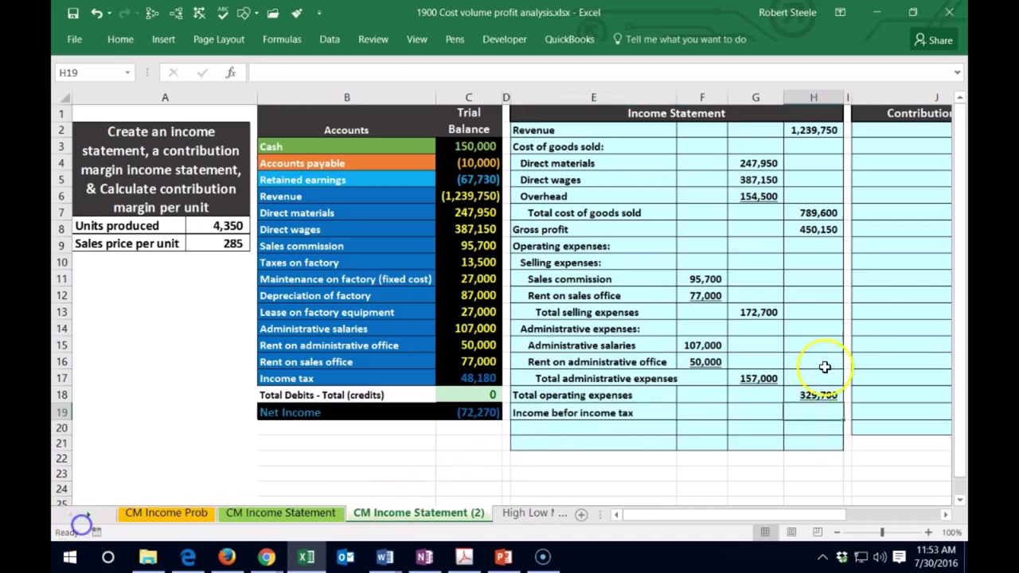
Underline the total cost of goods sold amount in H7
left_click(819, 212)
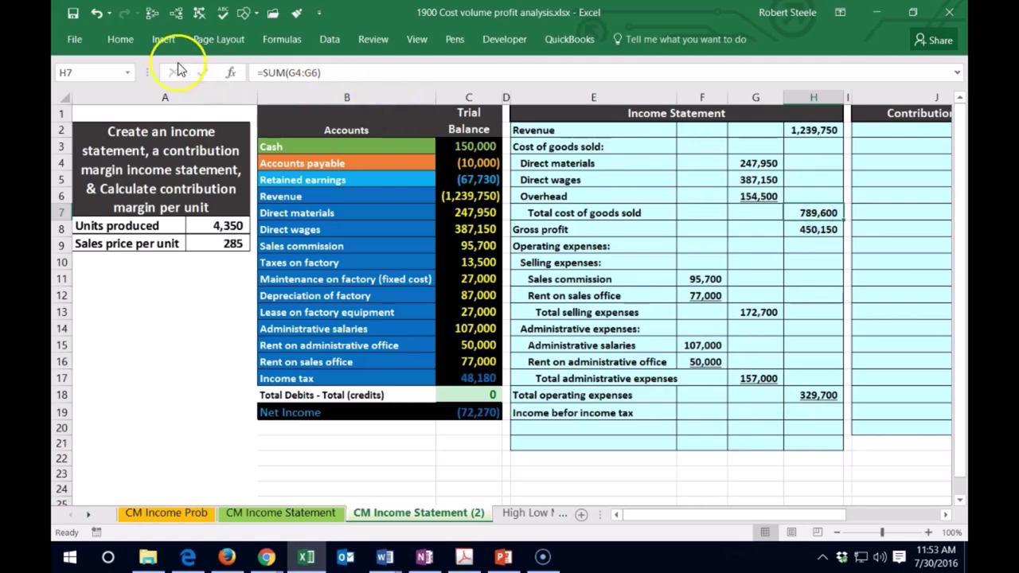
left_click(120, 39)
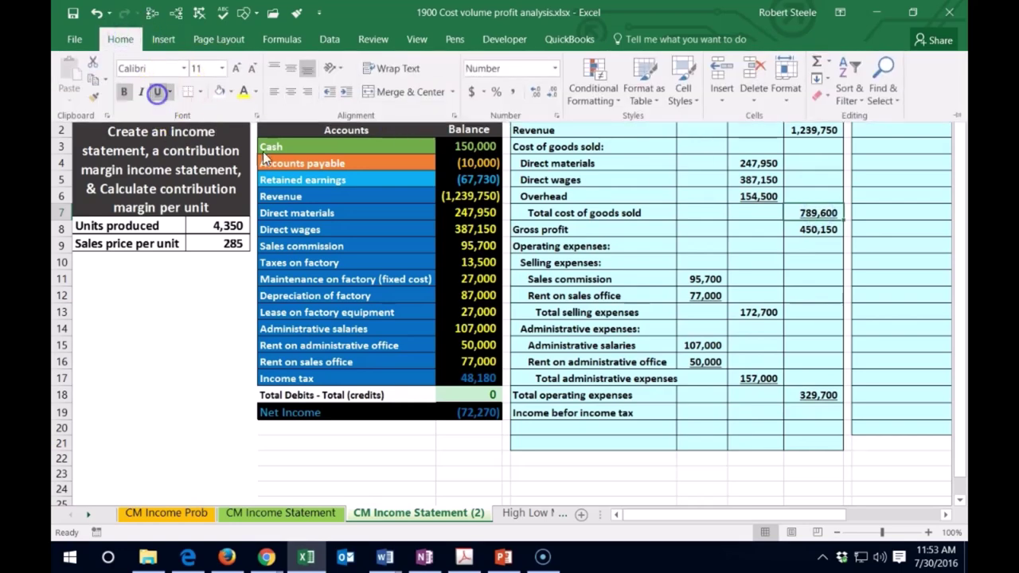
left_click(791, 292)
Calculate income before income tax in H19 as gross profit H8 minus total operating expenses H18
left_click(808, 229)
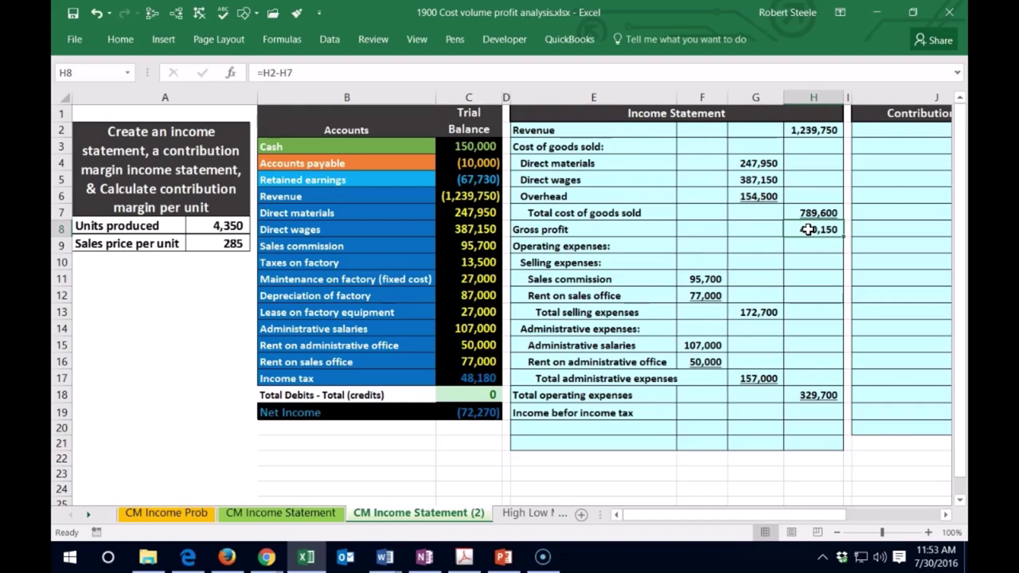
left_click(812, 395)
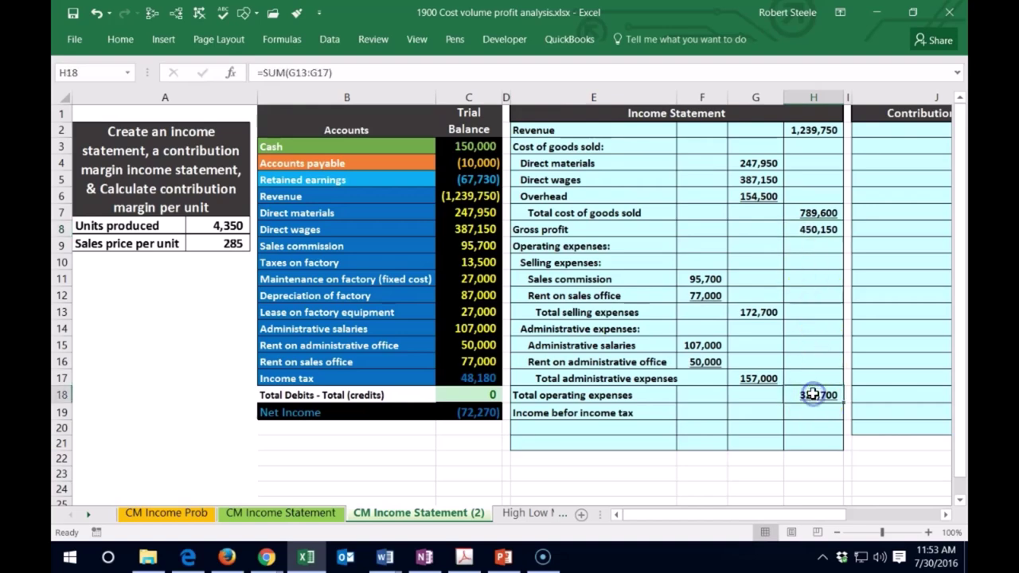
left_click(814, 409)
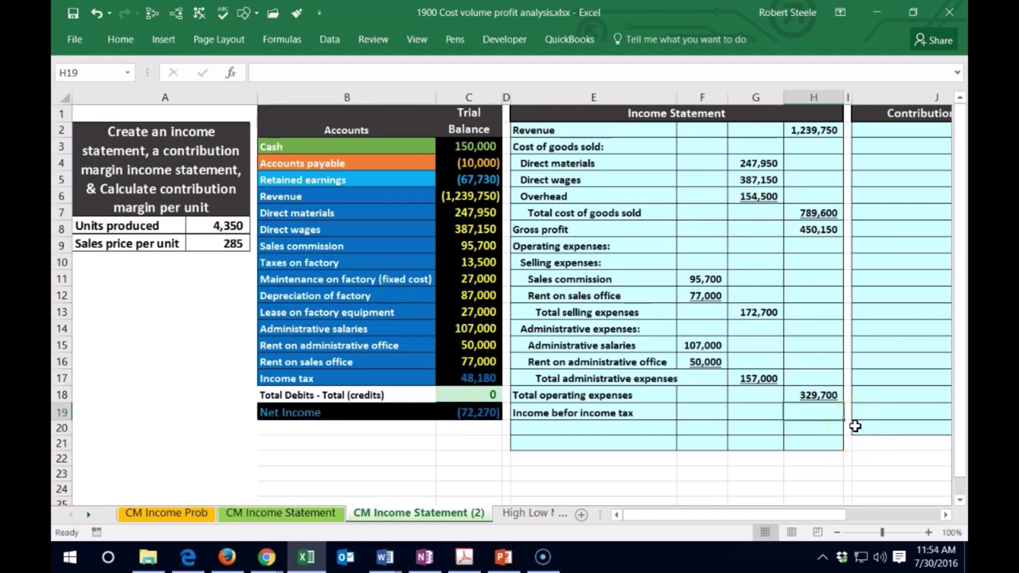
type("=")
left_click(819, 230)
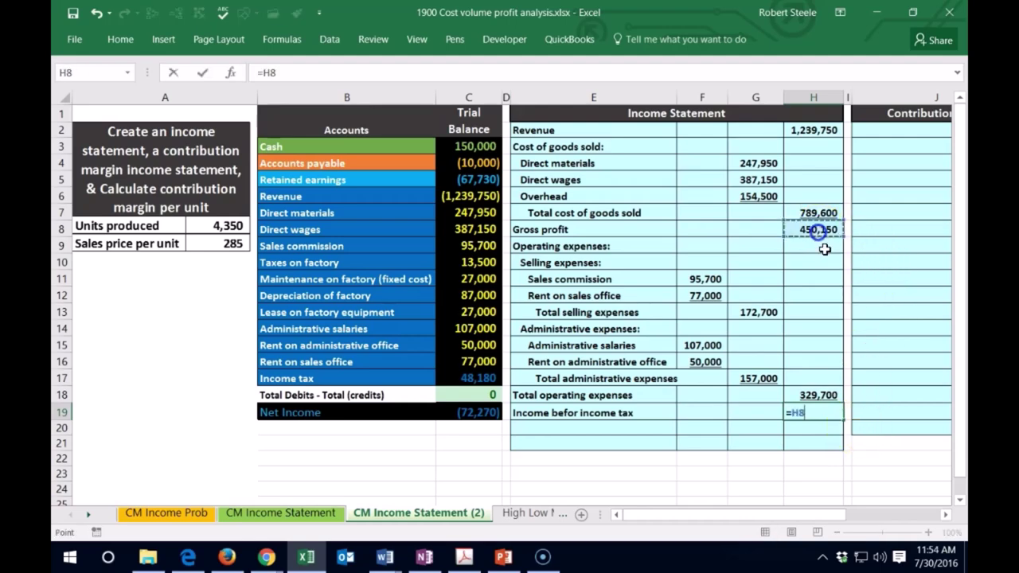
type("-")
left_click(816, 394)
key("Return")
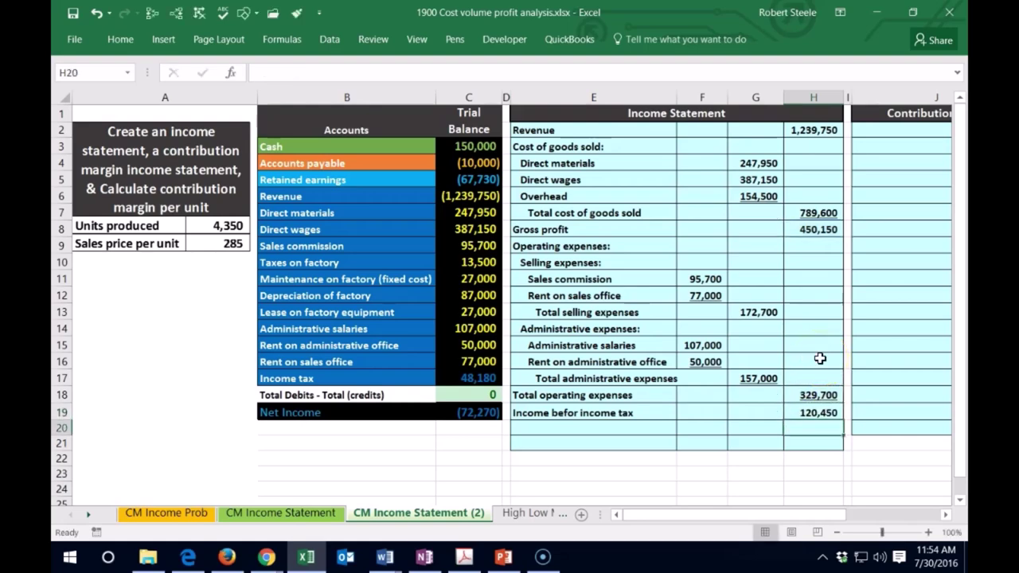
Correct the spelling of the label in E19 to Income before income tax
double_click(575, 413)
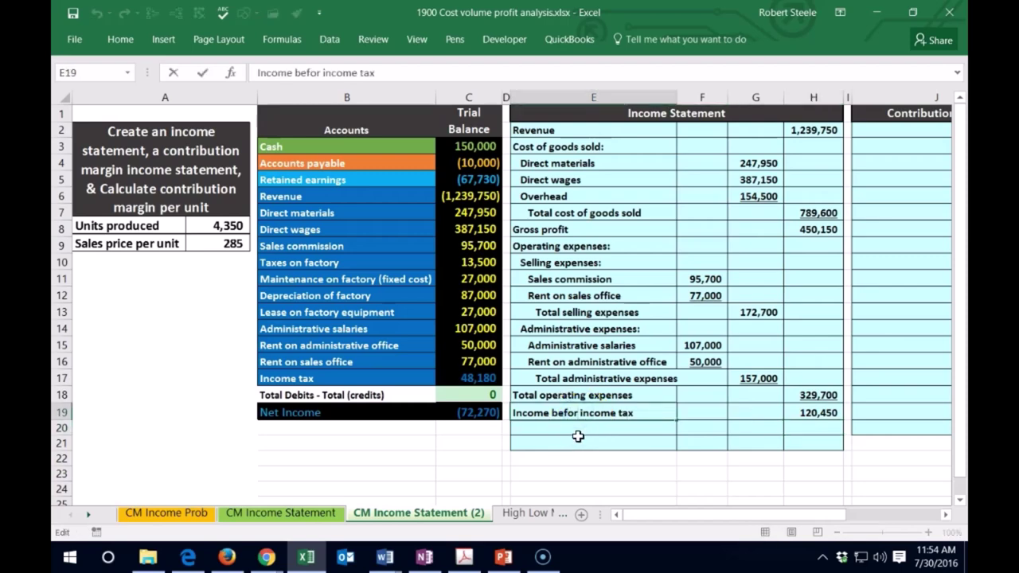
type("e")
key("Return")
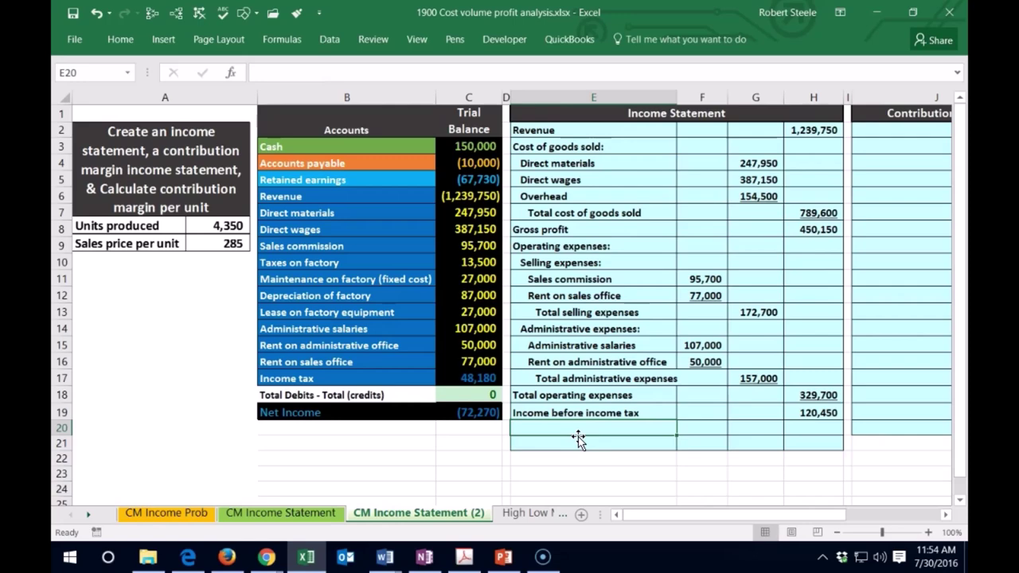
Add the label Income tax in E20 for the trial balance's income tax account
left_click(469, 378)
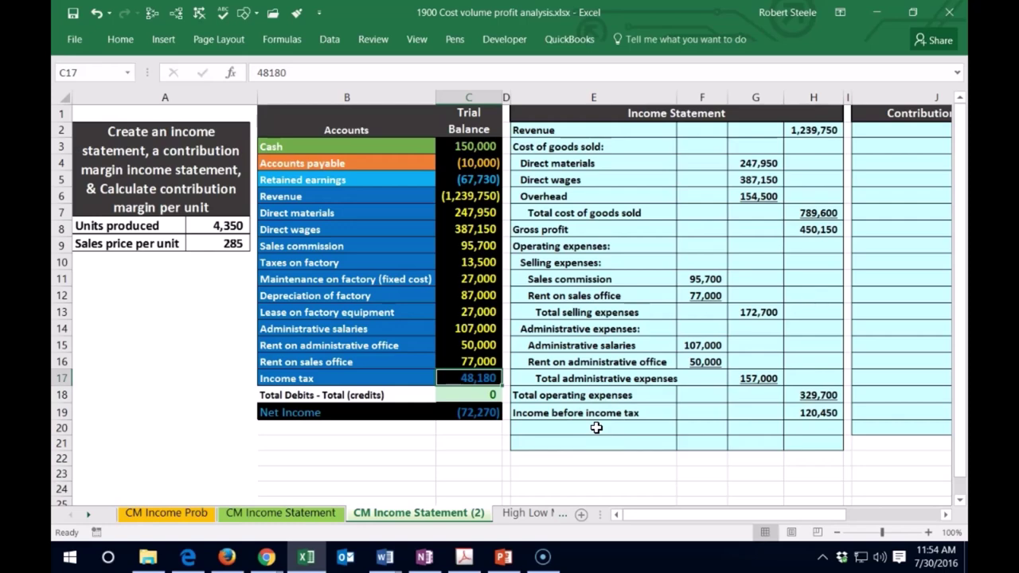
left_click(596, 428)
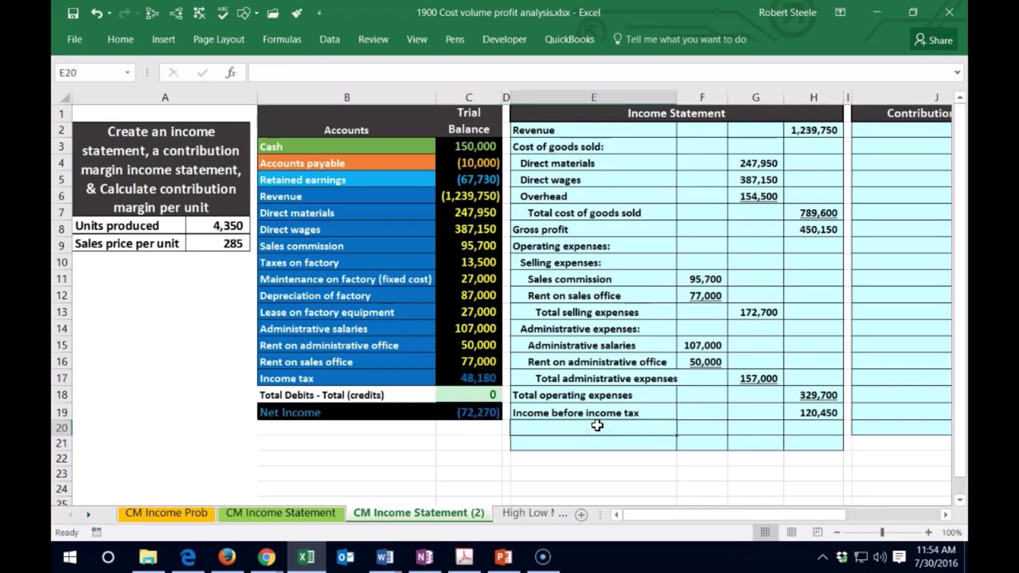
type("Income t")
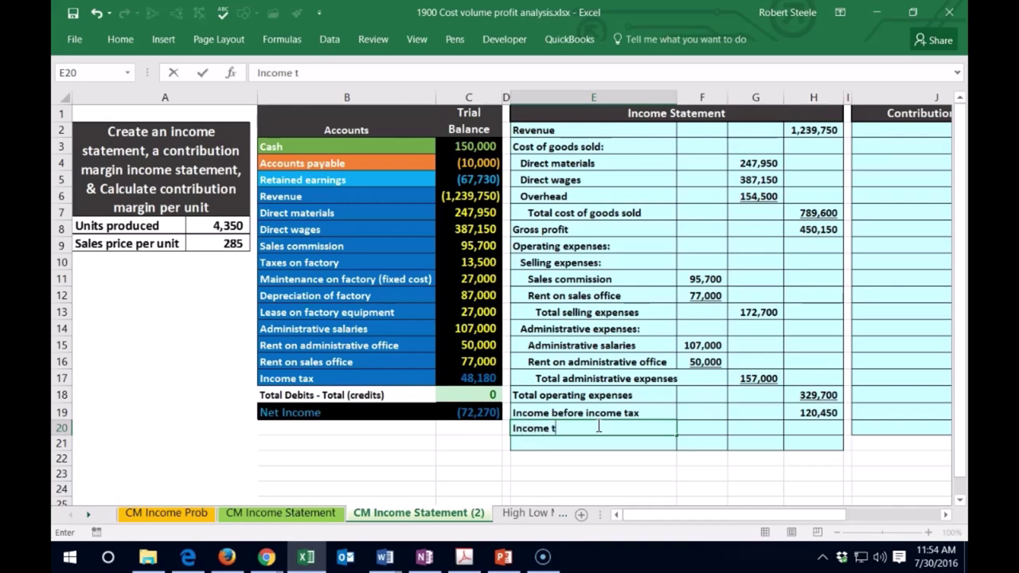
type("ax")
key("Tab")
key("Tab")
key("Tab")
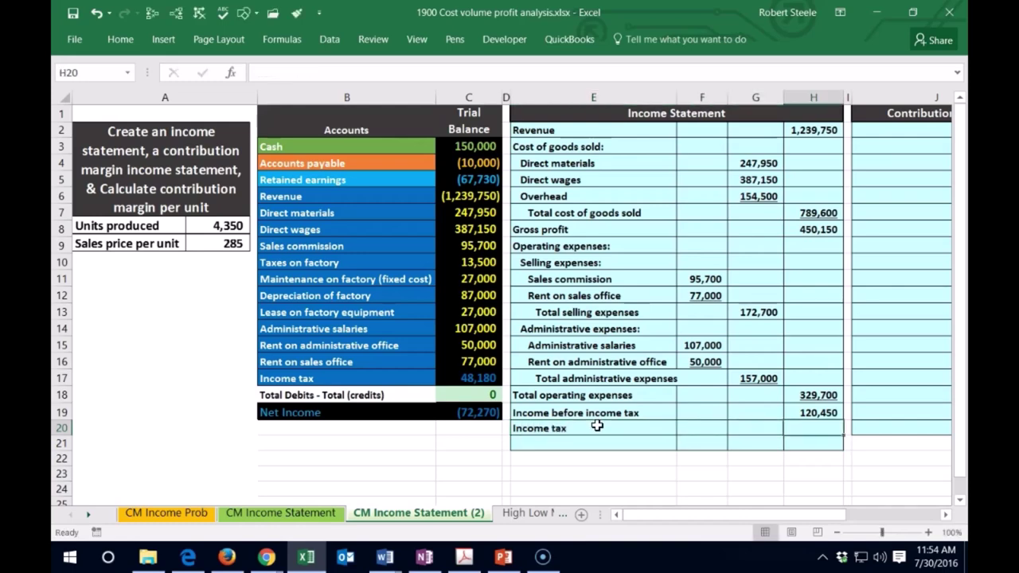
Link H20 to the income tax balance in C17
type("=")
left_click(477, 379)
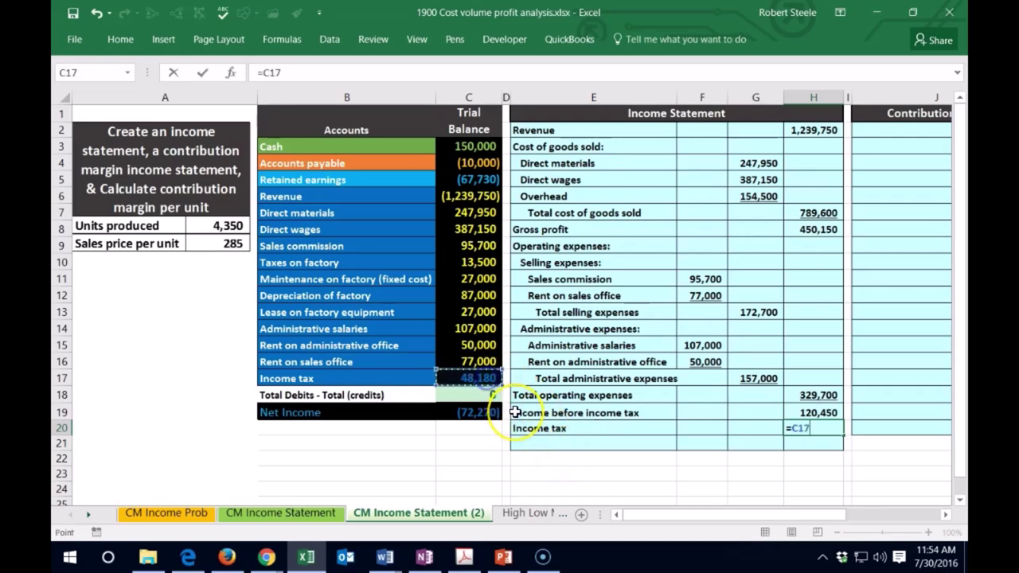
key("Return")
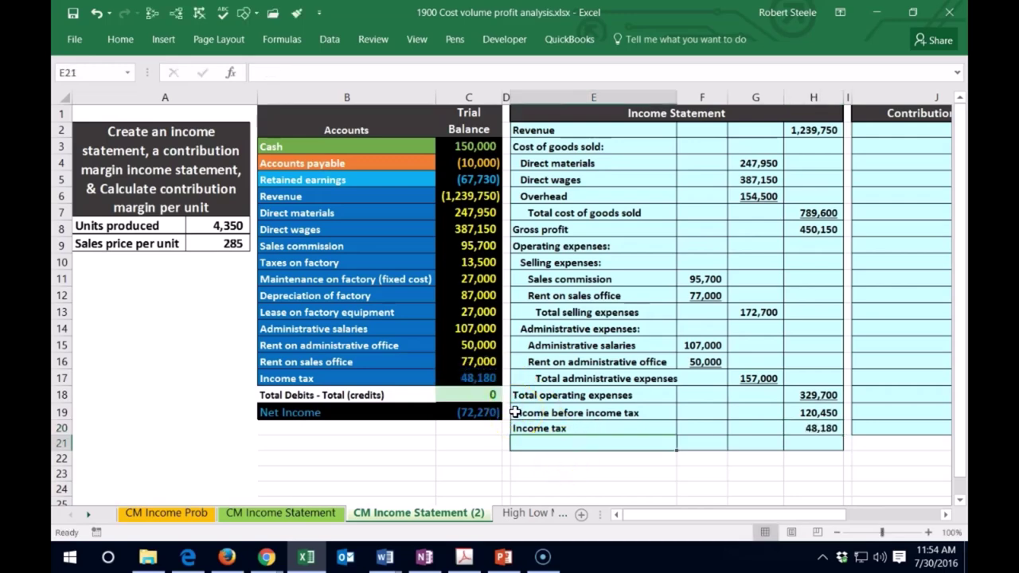
Check the income tax rate in Calculator by dividing 48180 by 120450, and close the calculator
key("XF86Calculator")
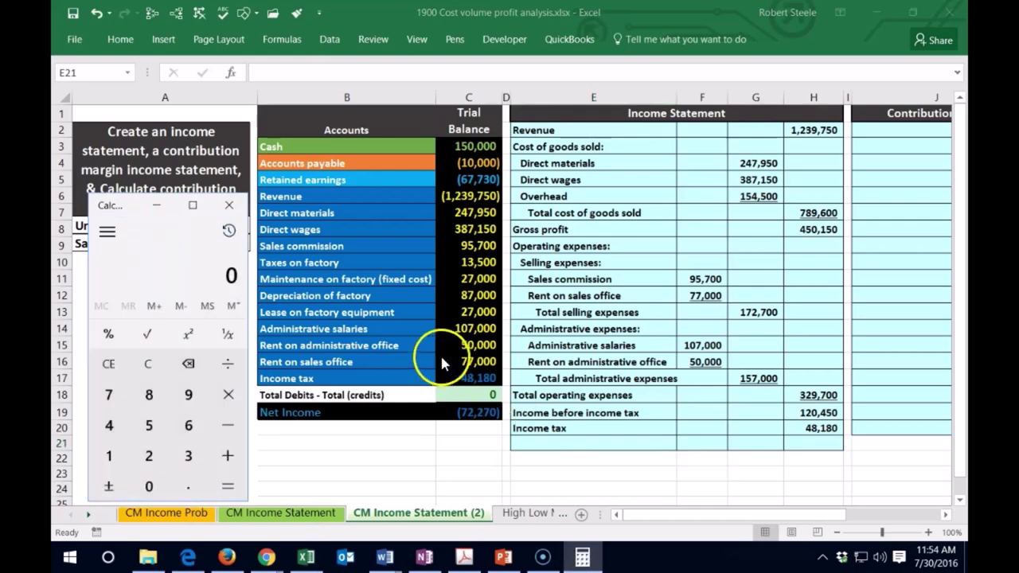
type("48180/12")
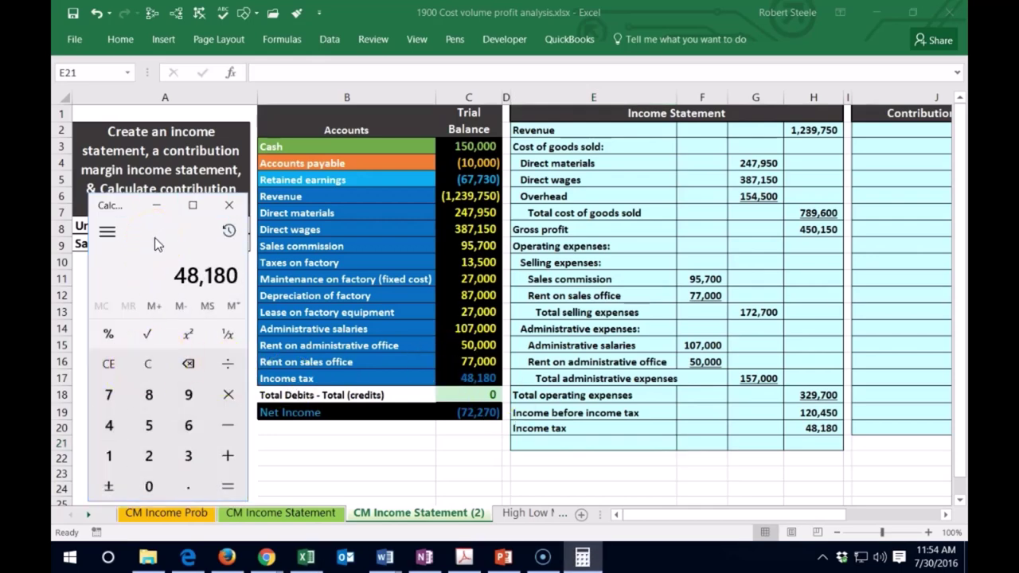
type("0450=")
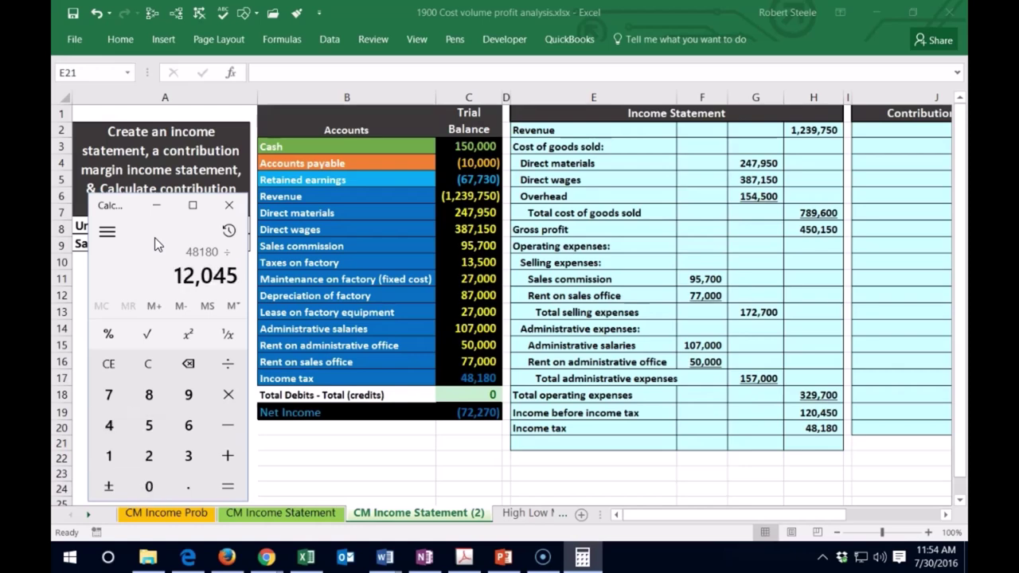
left_click(223, 207)
left_click(792, 454)
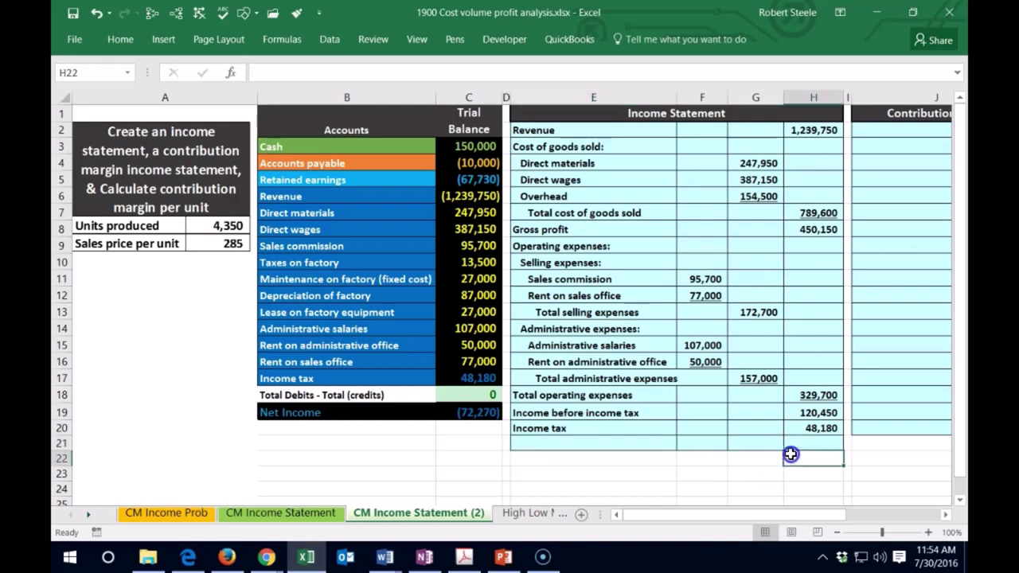
Underline the income tax amount in H20
left_click(814, 428)
left_click(794, 438)
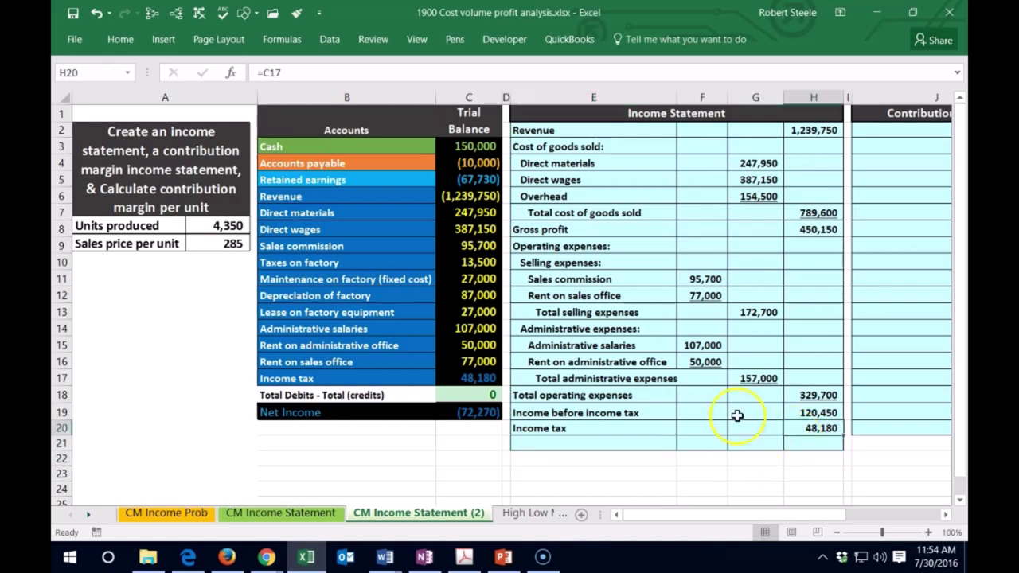
left_click(124, 42)
left_click(158, 92)
left_click(526, 410)
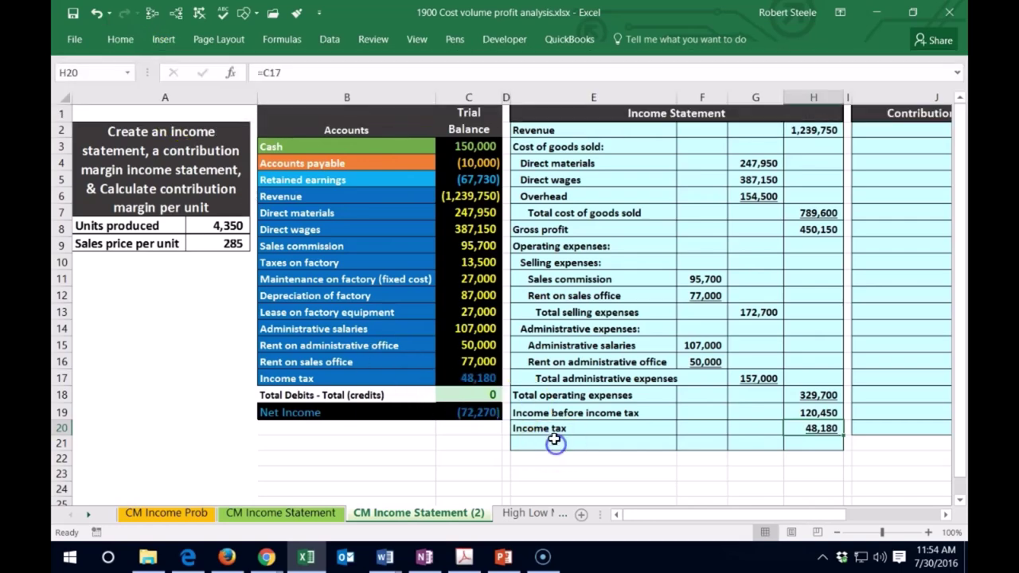
Add the label Net income in E21 below the income tax line
left_click(553, 441)
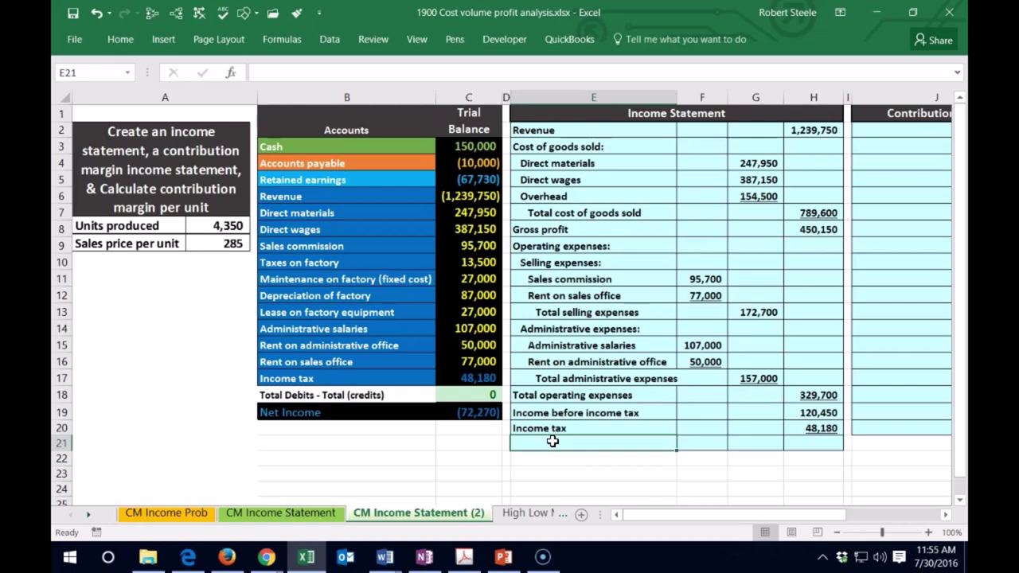
type("Net income")
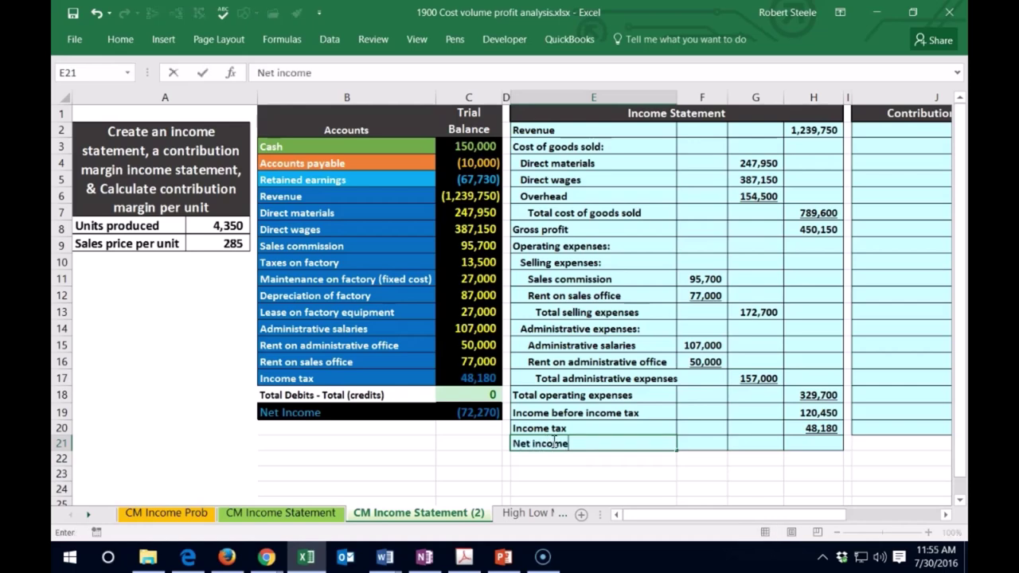
key("Right")
key("Right")
key("Right")
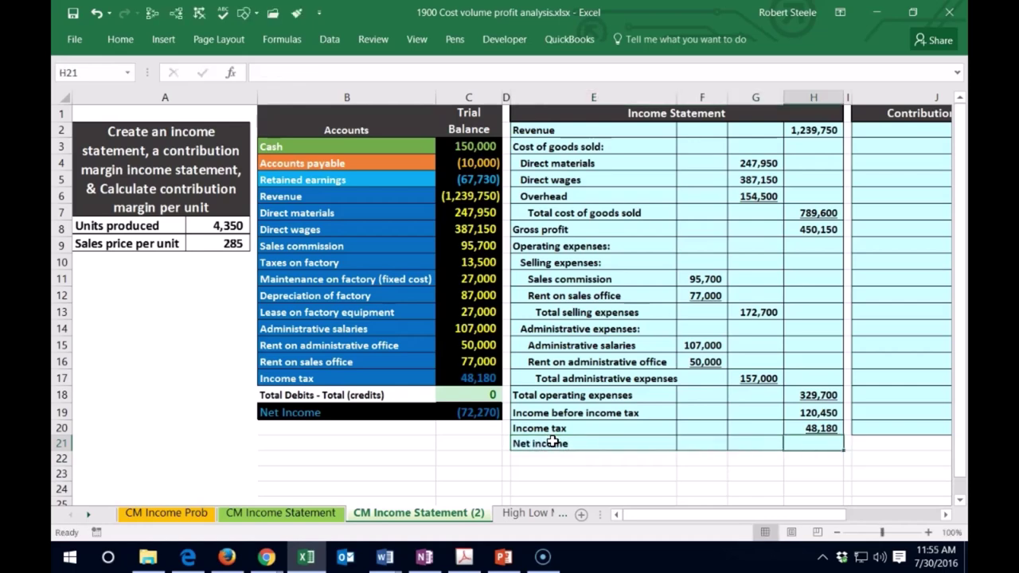
Change the font colour of the trial balance's income tax amount in C17 to yellow
left_click(482, 379)
right_click(484, 379)
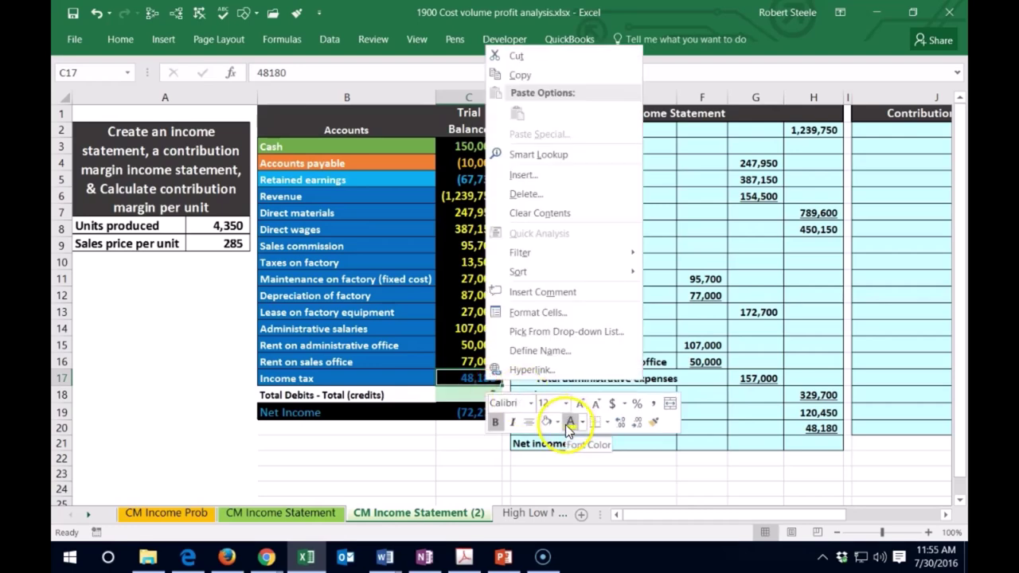
key("Escape")
left_click(647, 476)
Calculate net income in H21 as income before income tax in H19 minus income tax in H20
left_click(807, 443)
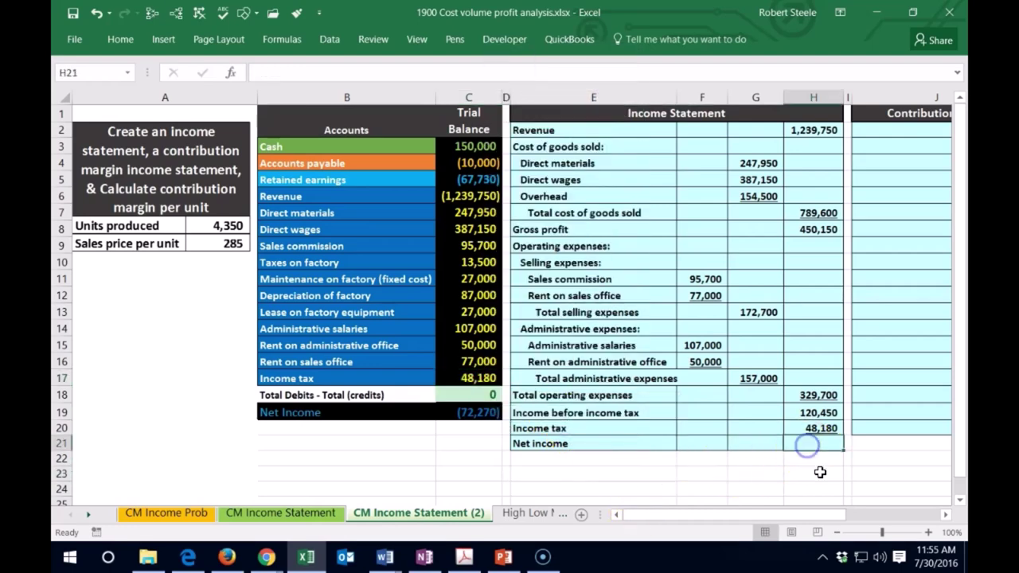
type("=sum(")
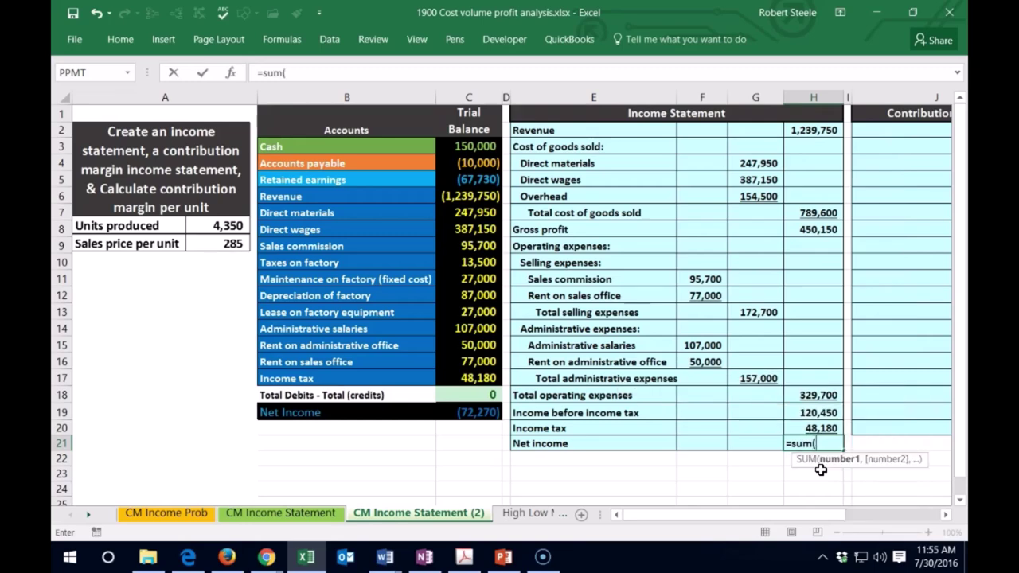
type("H20")
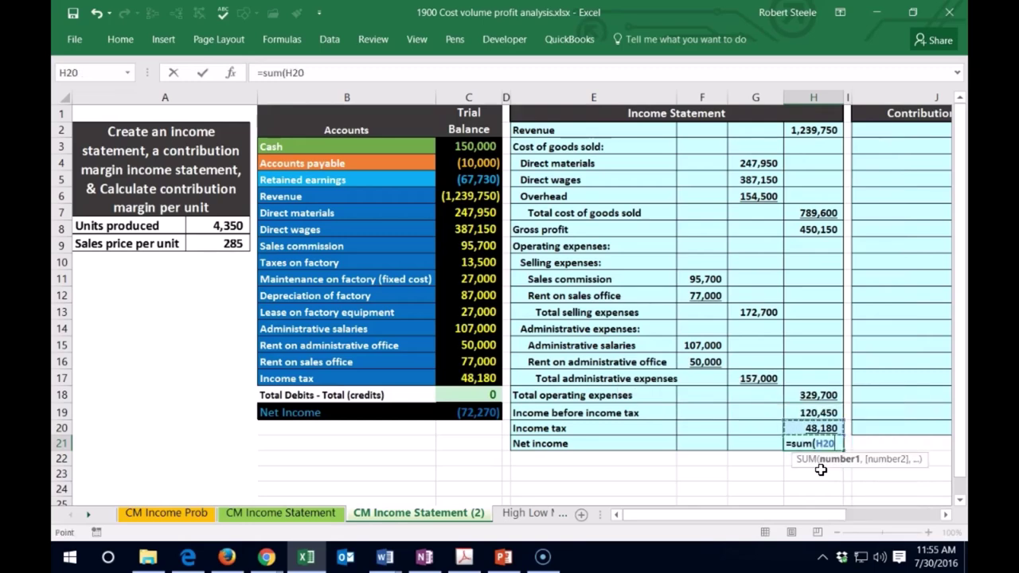
key("BackSpace")
key("BackSpace")
key("BackSpace")
key("BackSpace")
key("BackSpace")
key("BackSpace")
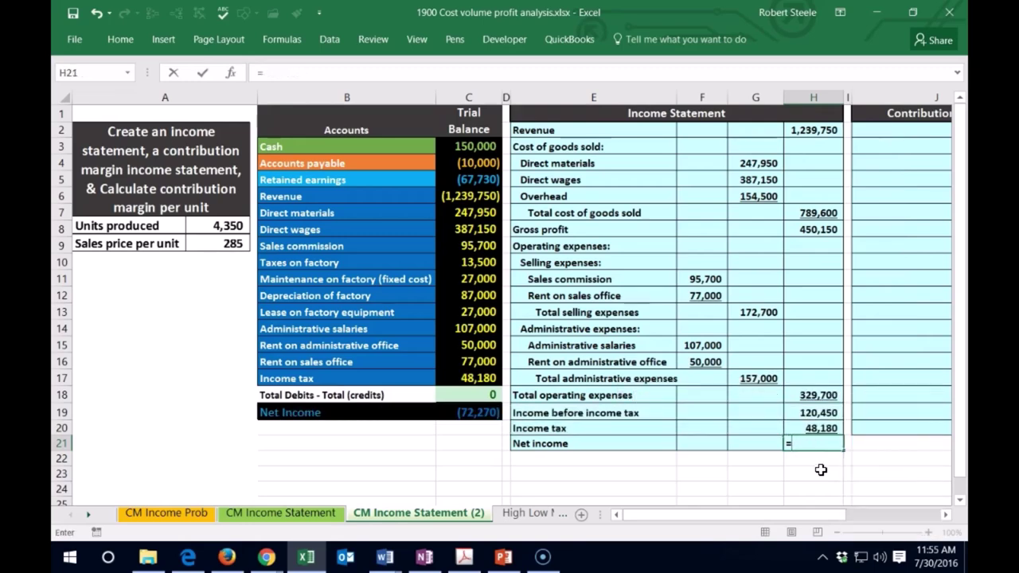
left_click(828, 412)
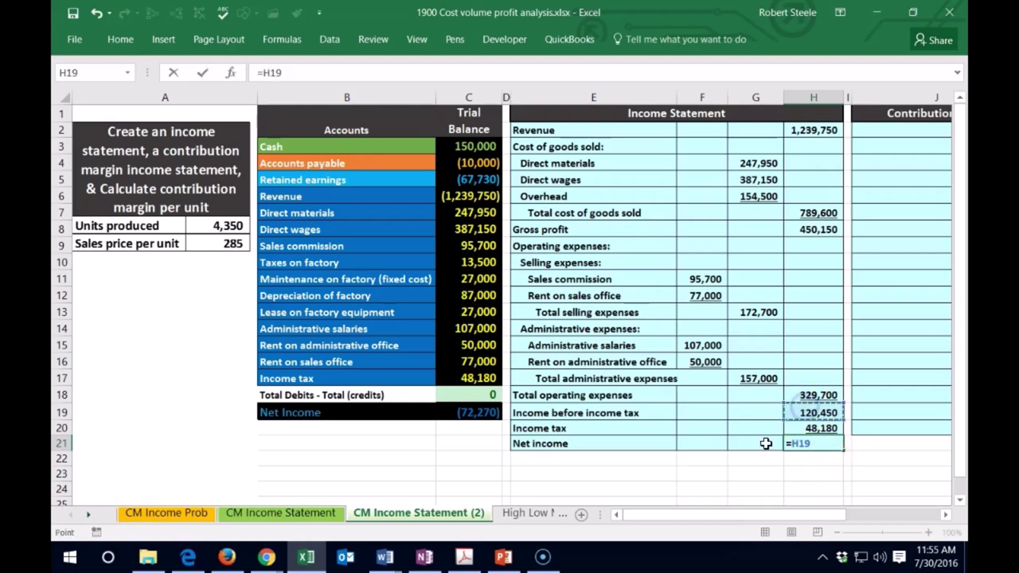
type("-")
left_click(808, 428)
key("Return")
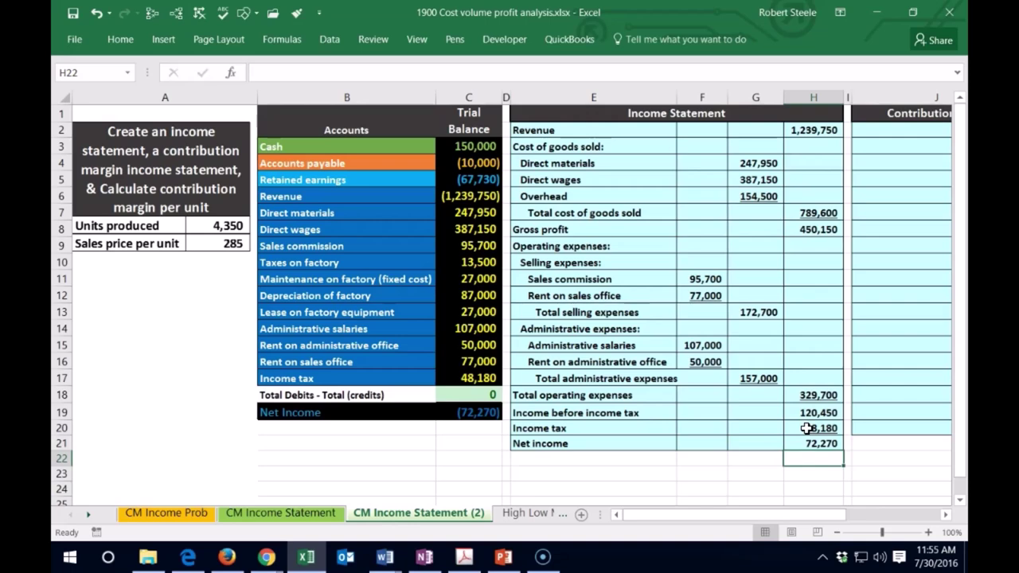
Compare the income statement's net income in H21 with the trial balance's net income in C19 and the accounts behind it
left_click(814, 443)
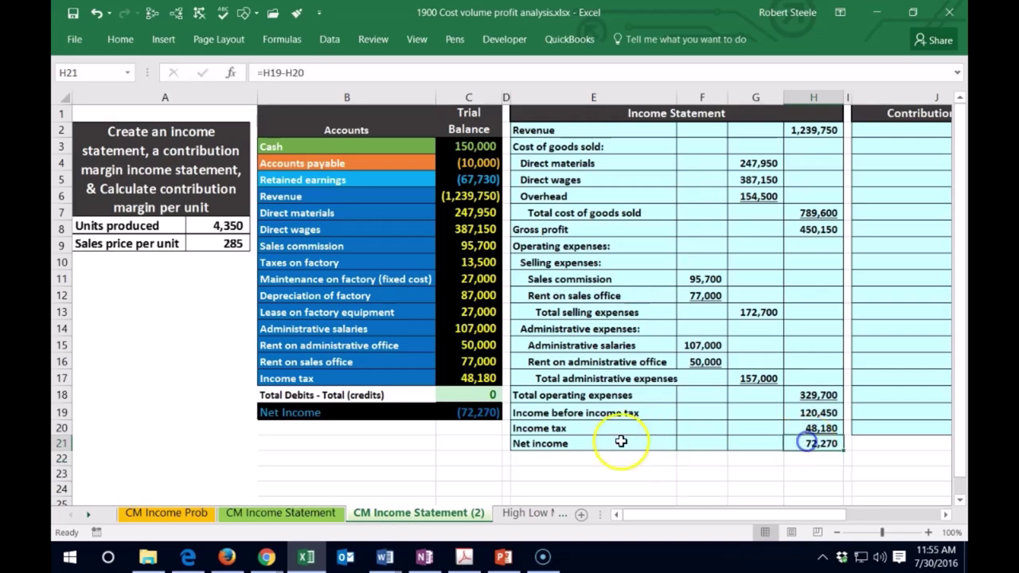
left_click(481, 413)
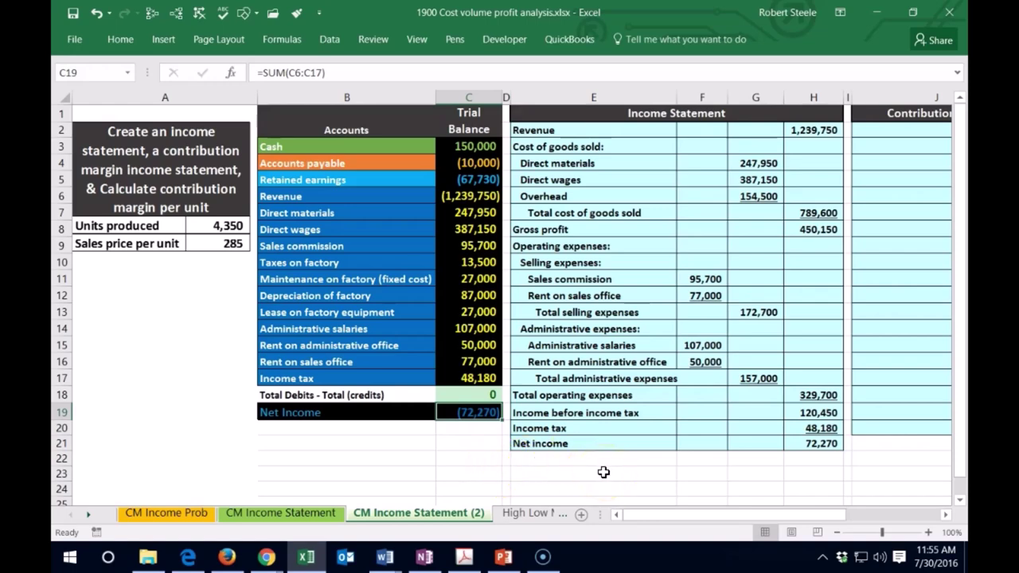
left_click_drag(468, 197, 469, 345)
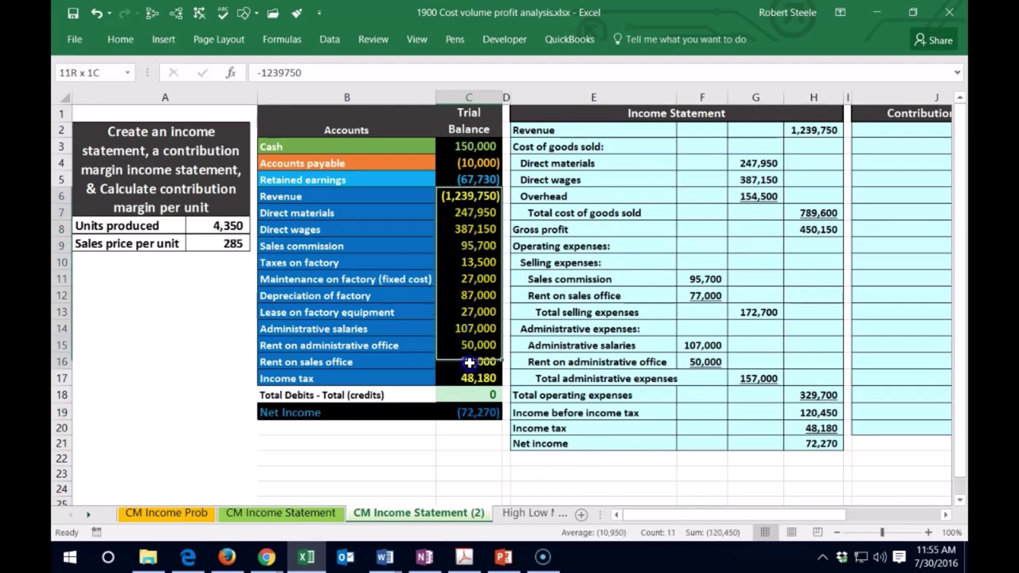
left_click(721, 333)
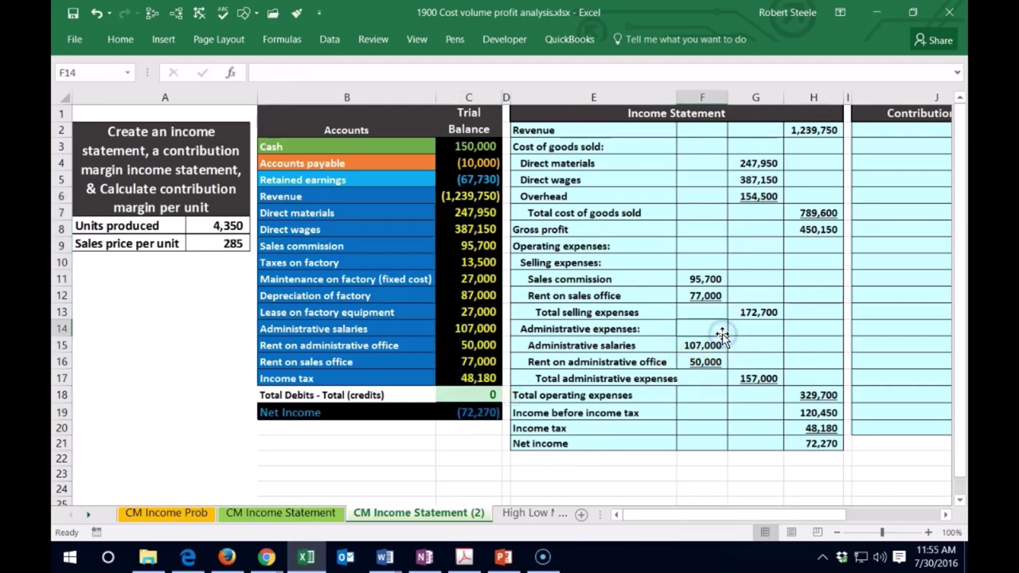
left_click(800, 442)
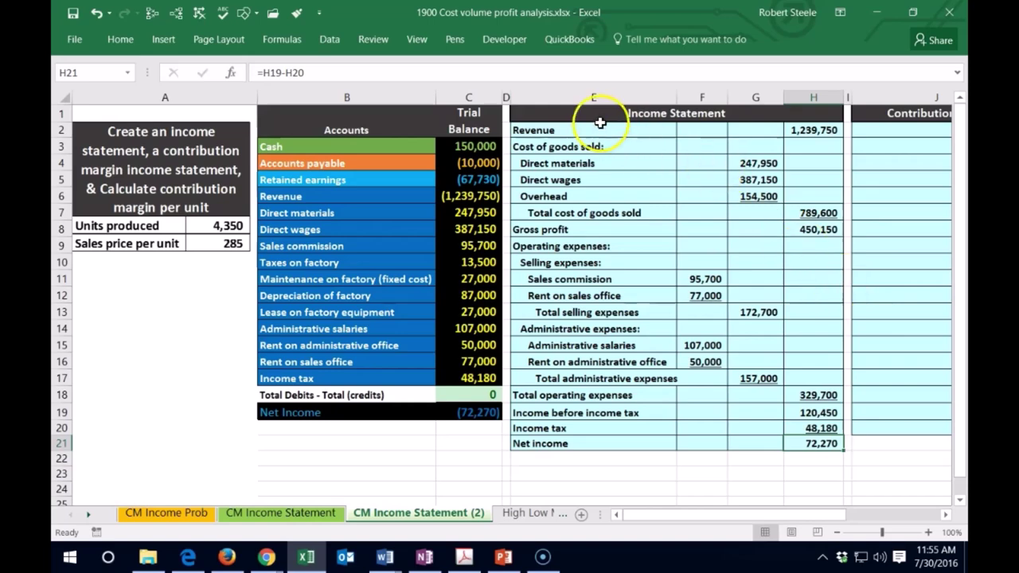
Hide columns E through I, which hold the finished income statement
left_click_drag(572, 97, 814, 97)
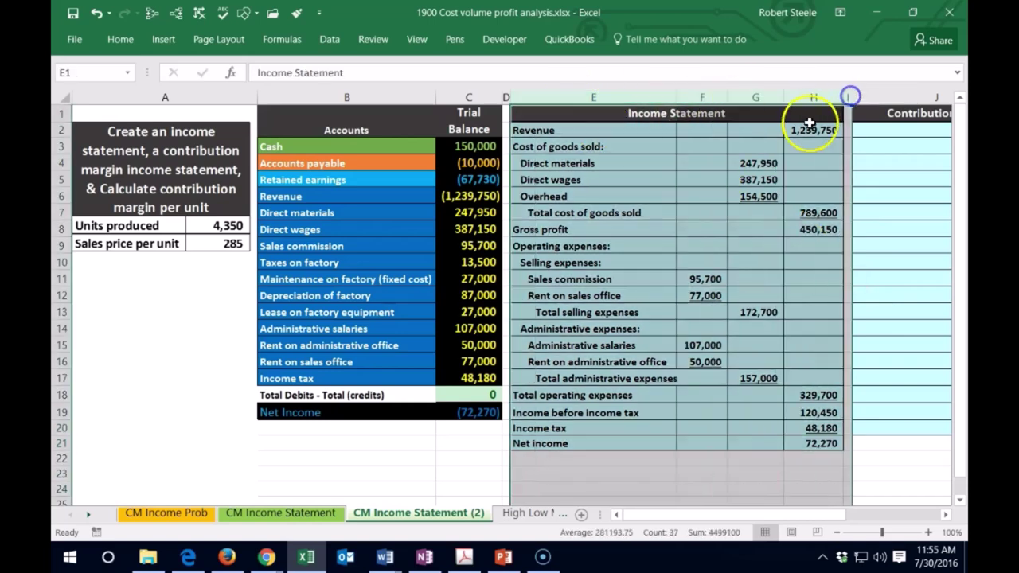
right_click(698, 156)
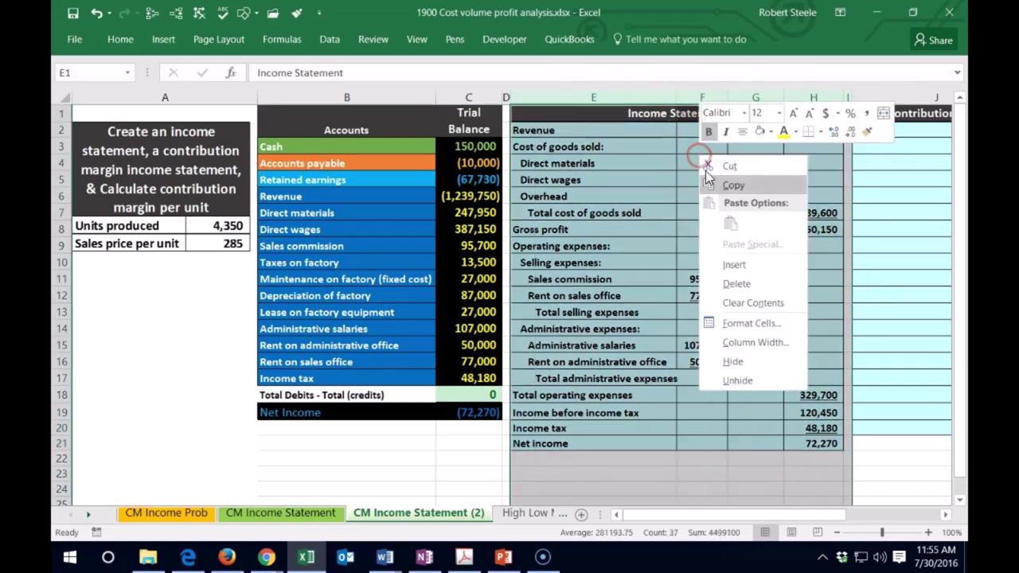
left_click(730, 363)
left_click(675, 346)
left_click(575, 133)
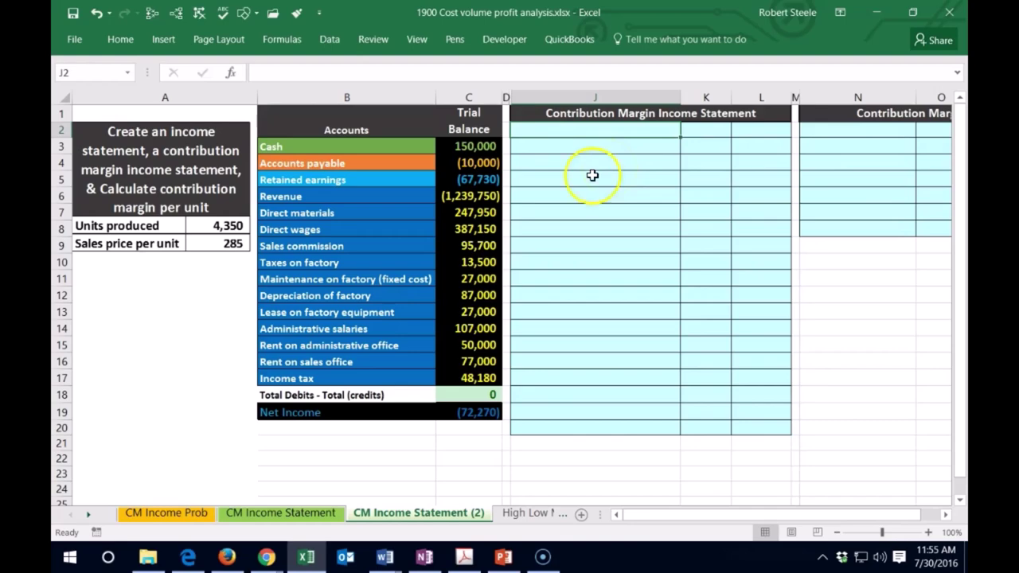
Review the trial balance's revenue through income tax amounts and enter the label Sales in J2 of the contribution margin income statement
left_click_drag(470, 195, 468, 378)
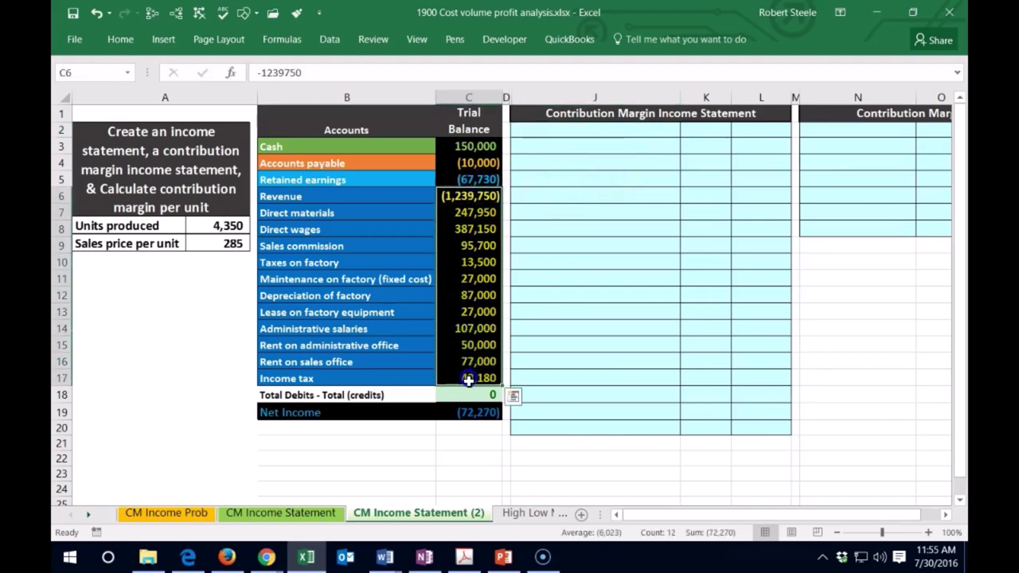
left_click(595, 207)
left_click(553, 133)
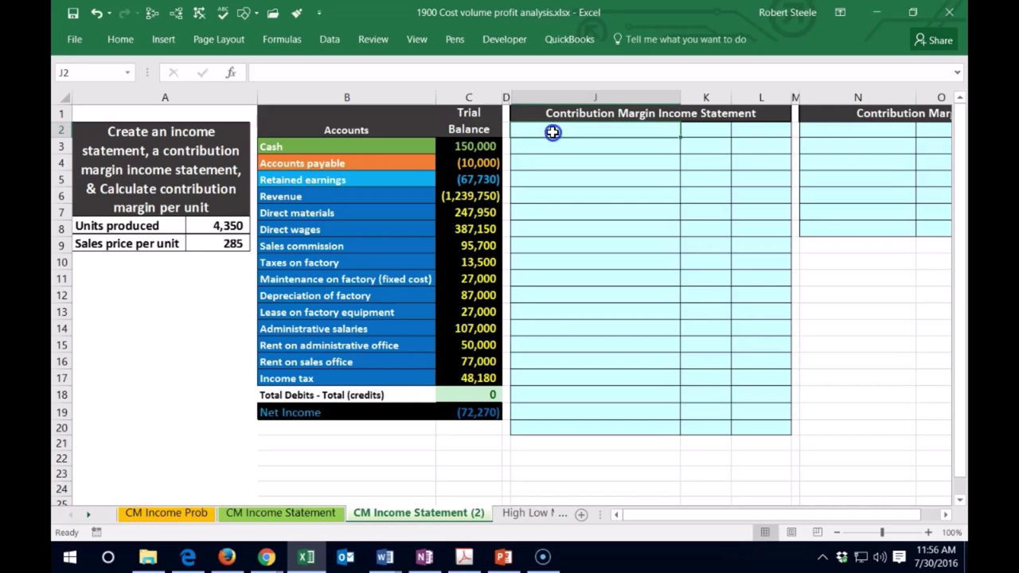
type("Sales")
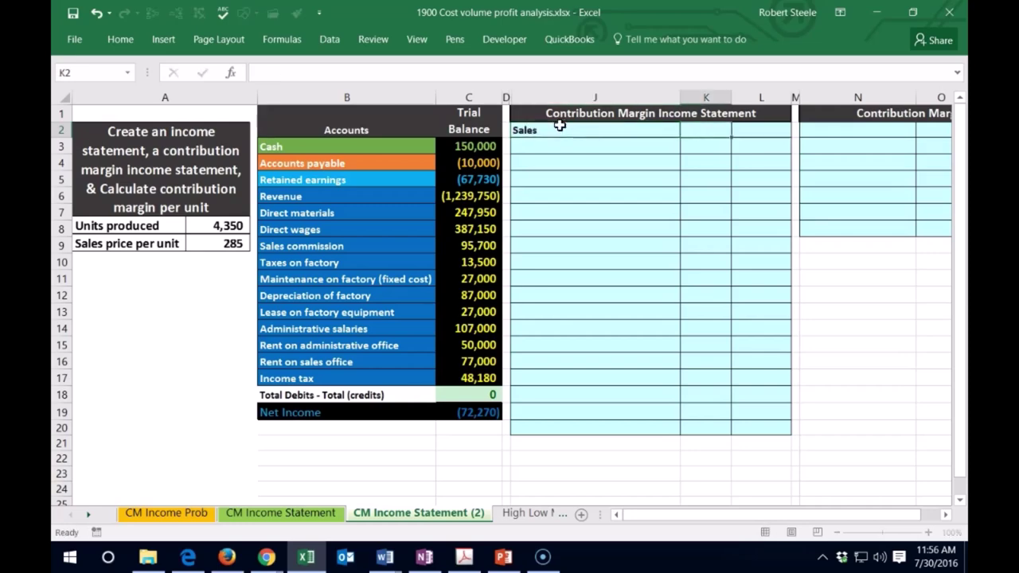
Link L2 to the trial balance's revenue in C6 with its sign reversed
key("Tab")
key("Tab")
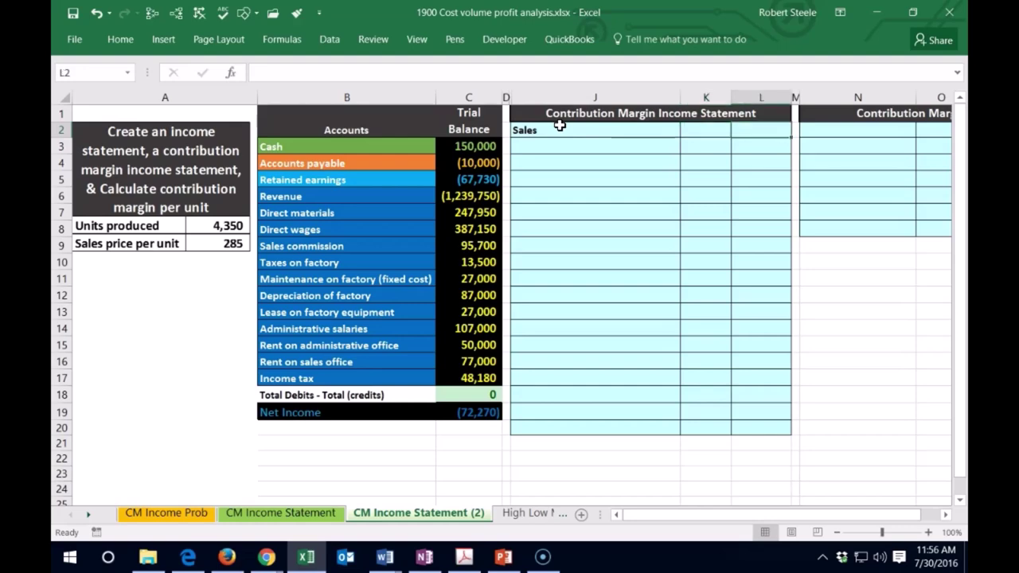
type("-")
left_click(474, 195)
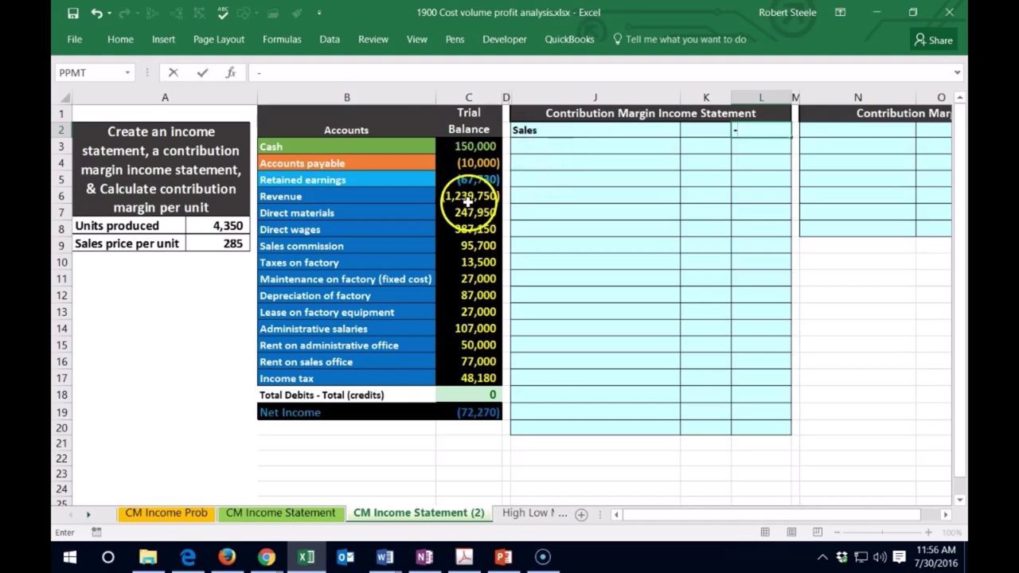
key("Return")
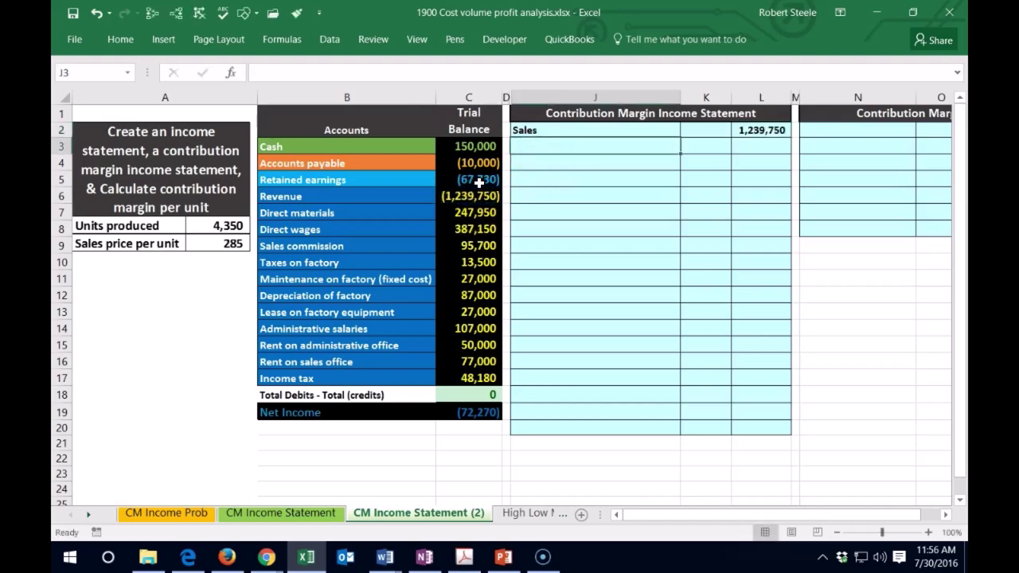
Open the font colour choices for the trial balance's revenue amount in C6
left_click(462, 196)
right_click(457, 199)
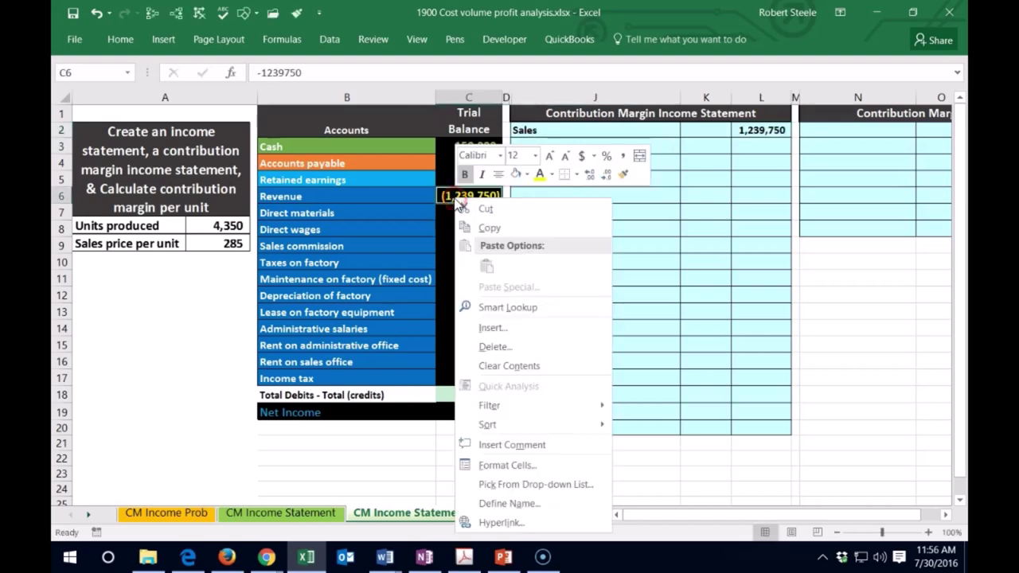
left_click(554, 175)
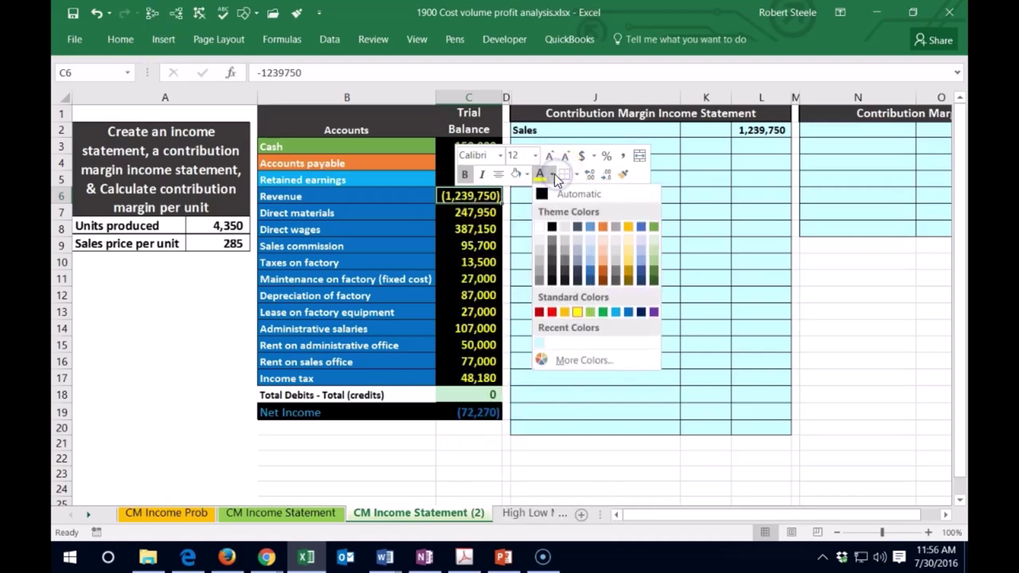